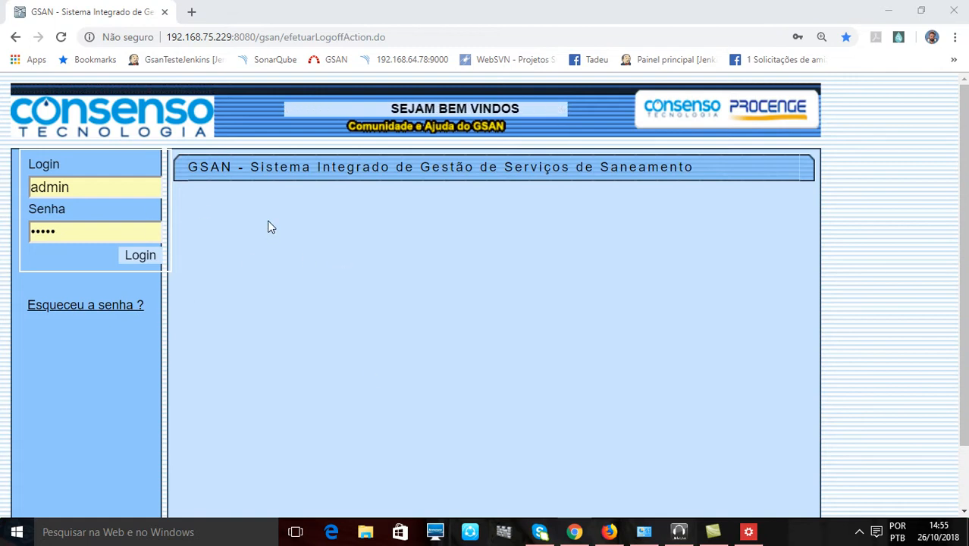
- Log in with the prefilled credentials and open the Inserir Equipe form under Atendimento ao Publico, Ordem de Servico, Equipe
left_click(141, 256)
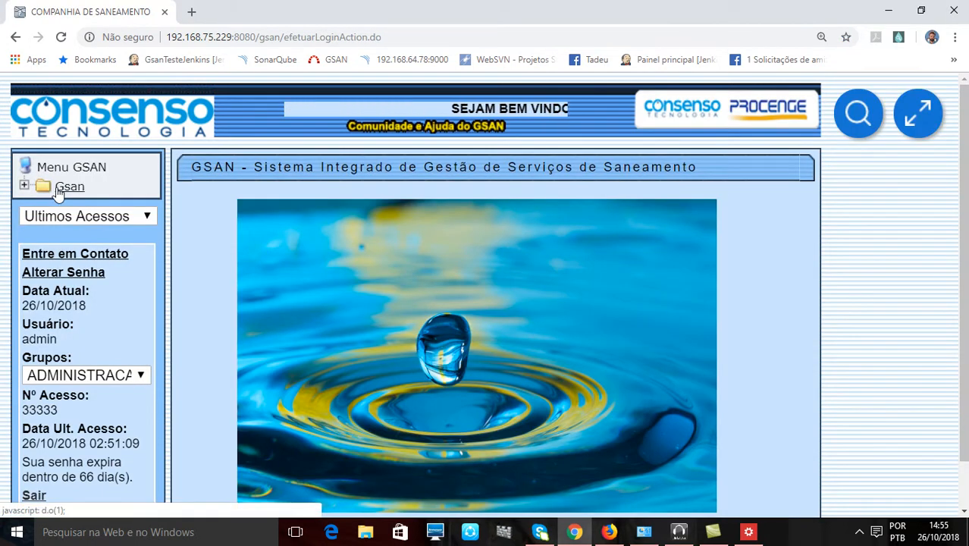
left_click(61, 187)
left_click(121, 209)
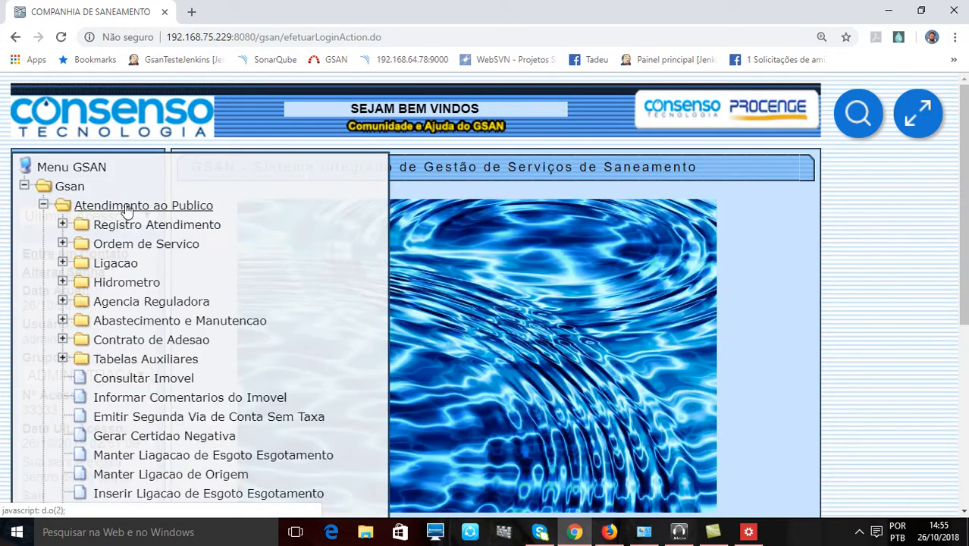
left_click(175, 249)
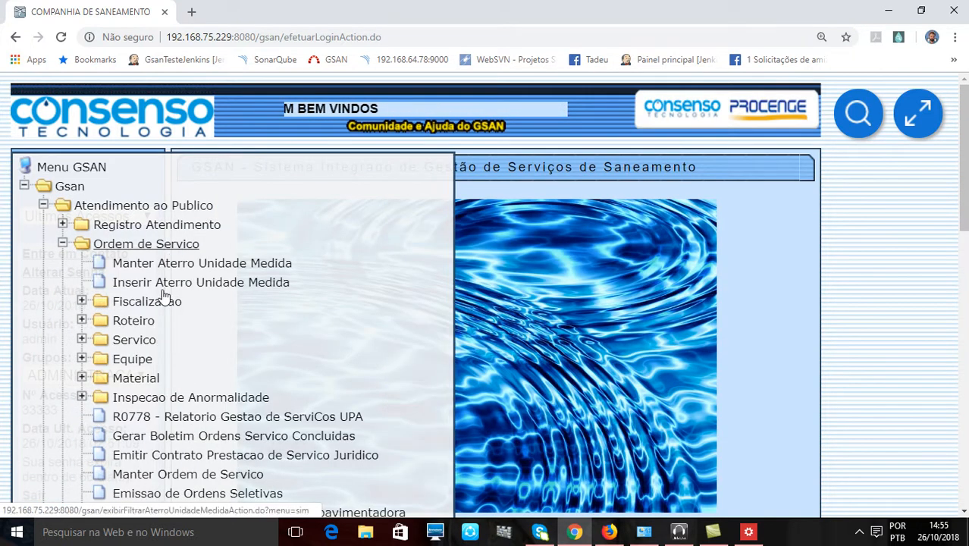
left_click(141, 360)
left_click(212, 407)
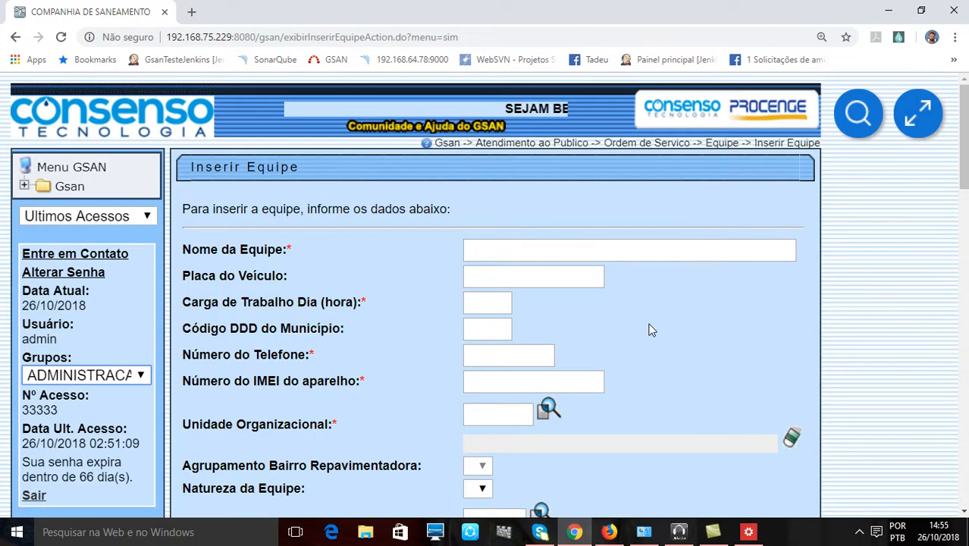
- Review the Inserir Equipe form, from the team's general fields through Regiões Atendidas to the Calçada and Rua repair sections
scroll(679, 302, "down", 1)
scroll(679, 303, "up", 1)
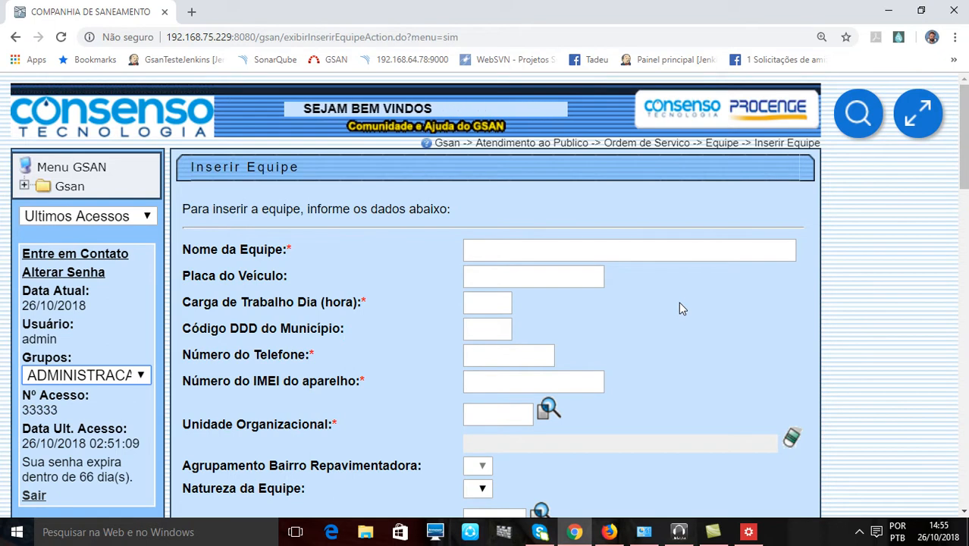
scroll(679, 302, "down", 18)
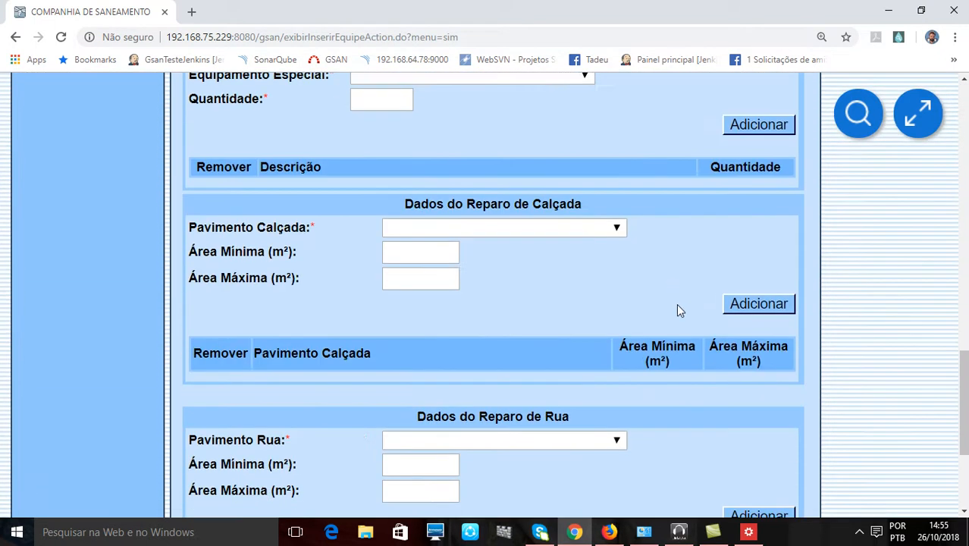
scroll(675, 307, "up", 18)
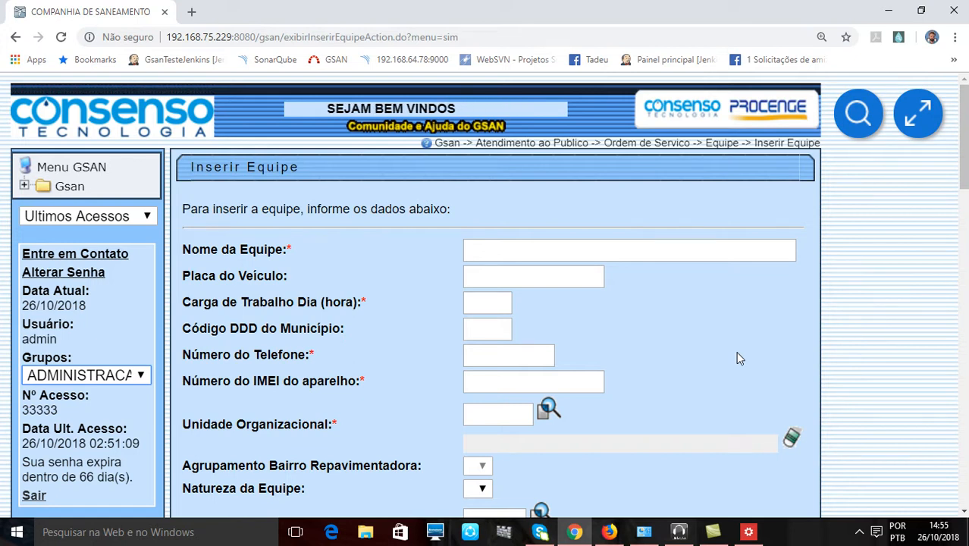
scroll(740, 356, "down", 4)
scroll(735, 352, "down", 12)
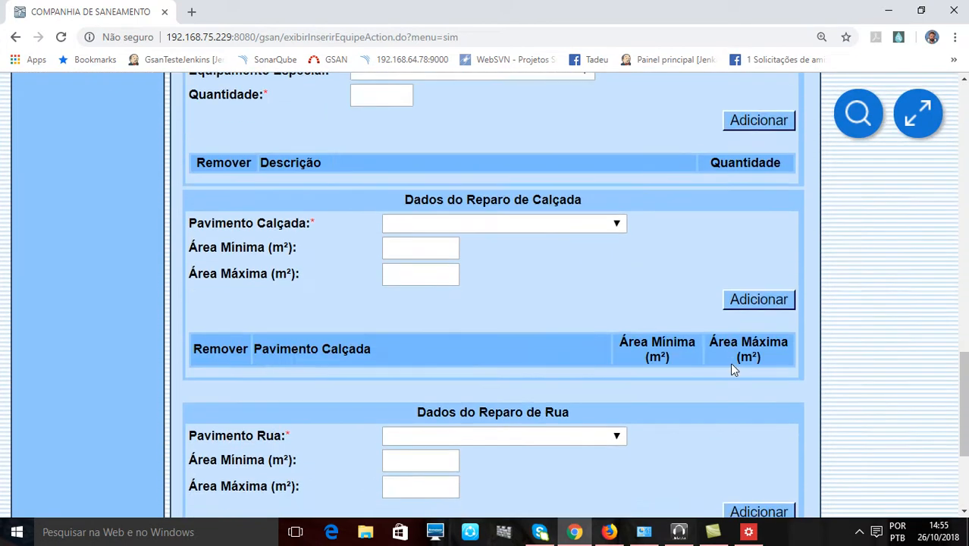
scroll(729, 372, "up", 4)
scroll(732, 377, "up", 12)
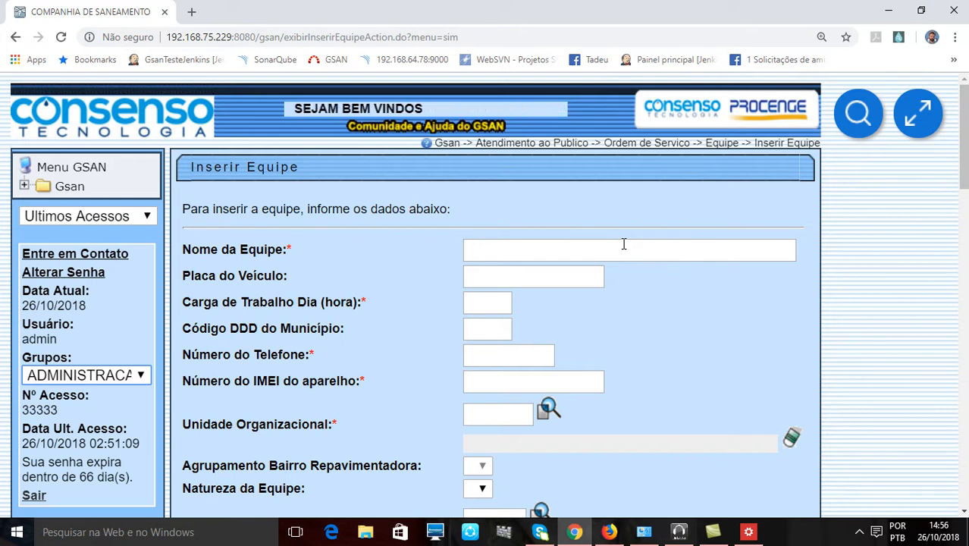
scroll(639, 289, "down", 1)
scroll(639, 289, "down", 5)
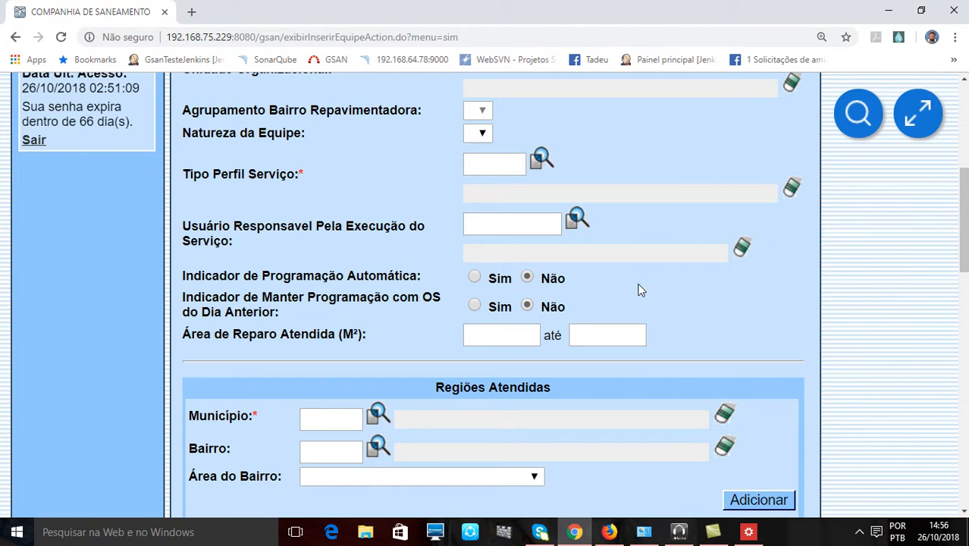
scroll(206, 282, "up", 5)
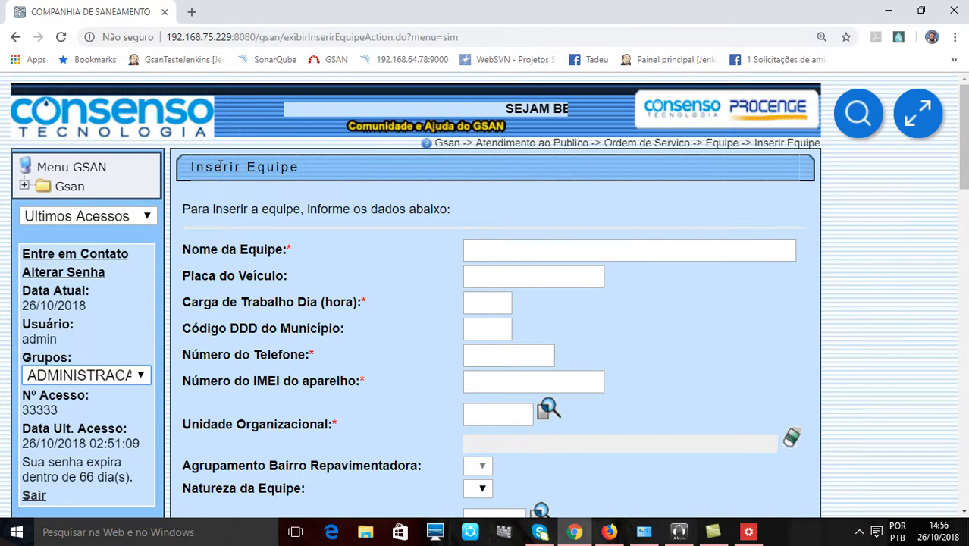
- Set the Indicador de Programação Automática to Sim in the team form
scroll(234, 176, "down", 6)
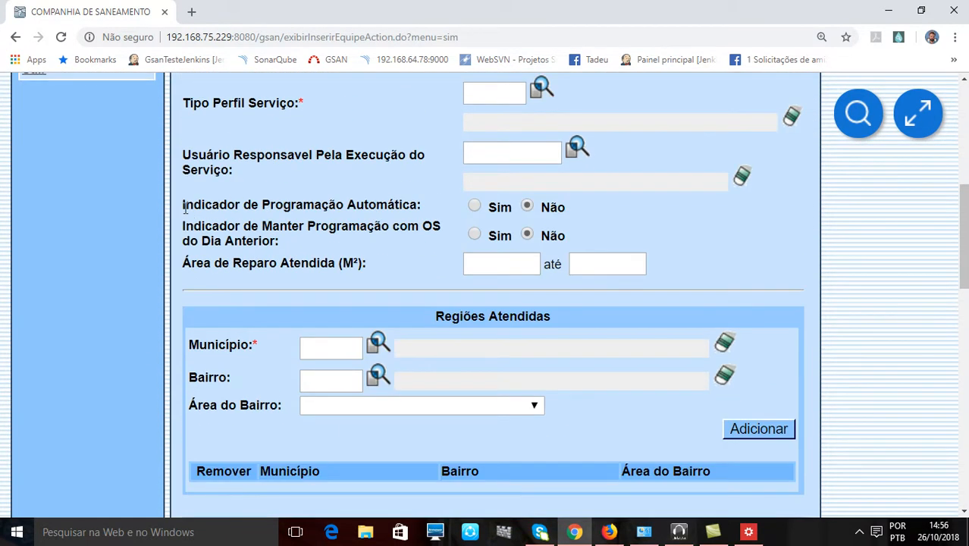
left_click_drag(184, 205, 319, 214)
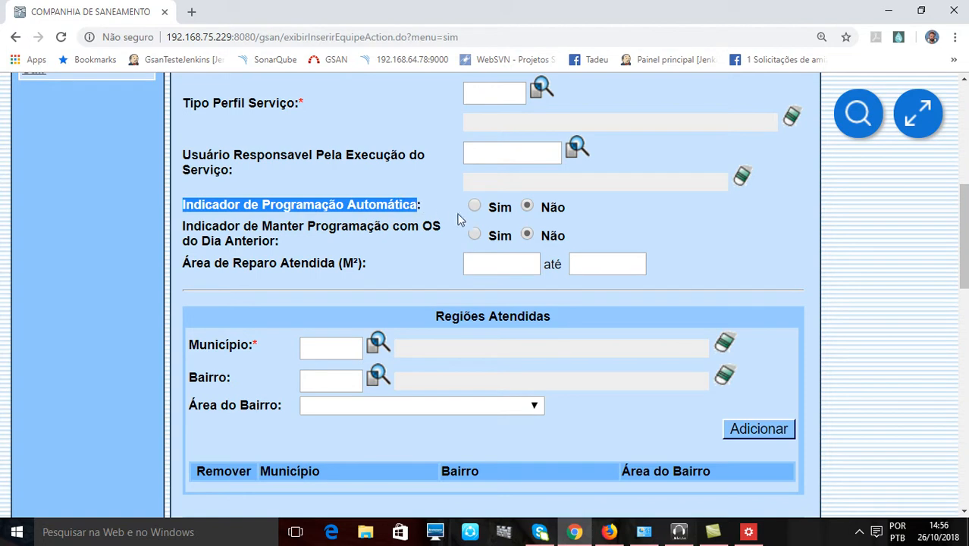
left_click(897, 391)
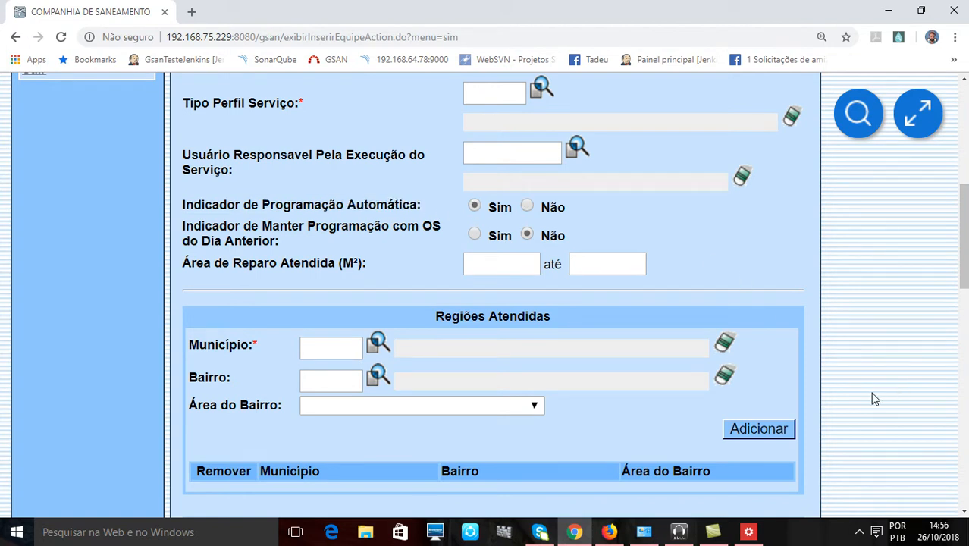
- Open the Inserir Processo form from the Batch functions
scroll(874, 396, "up", 6)
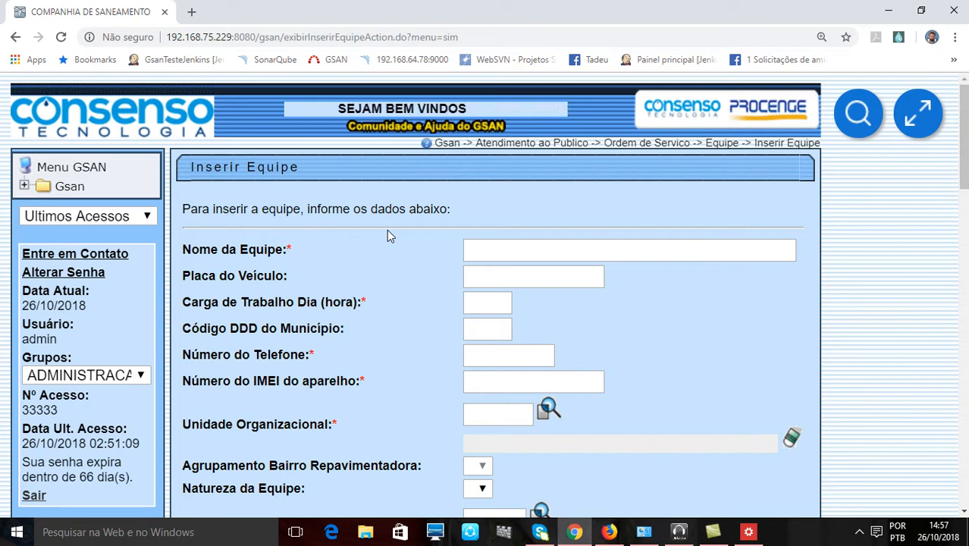
left_click(68, 187)
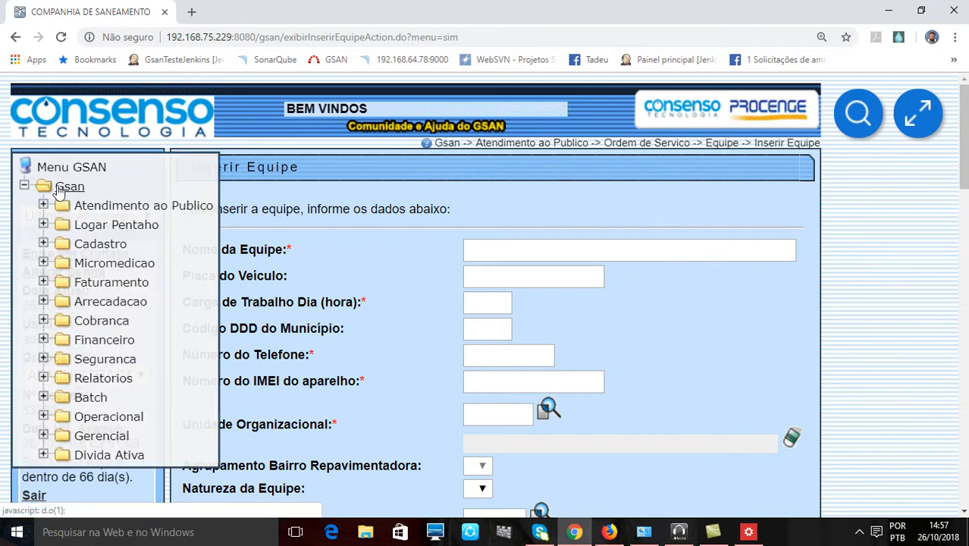
left_click(99, 400)
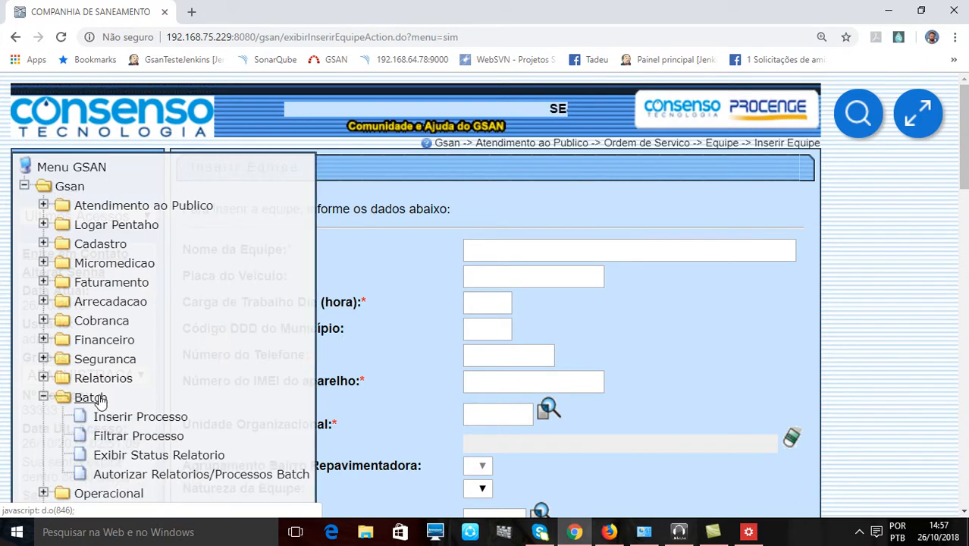
scroll(255, 401, "down", 2)
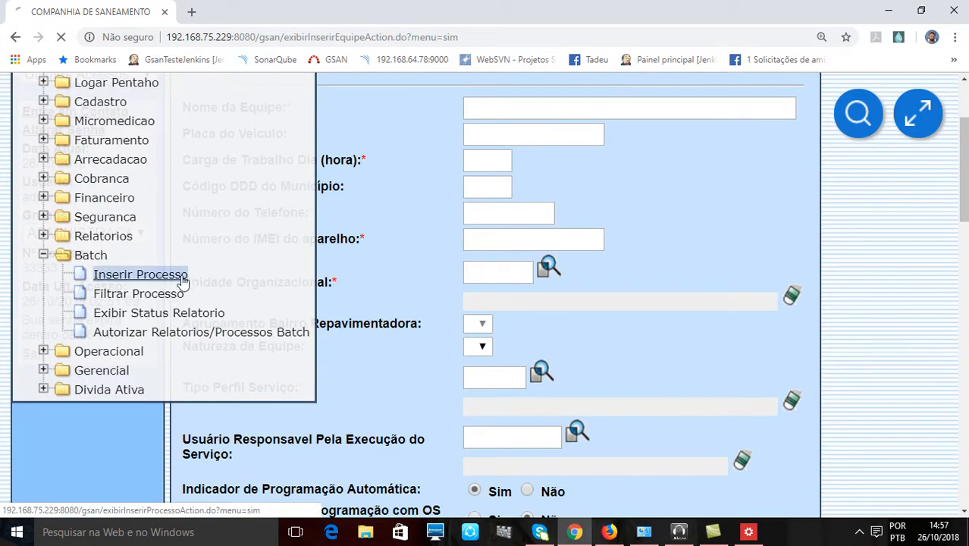
left_click(179, 277)
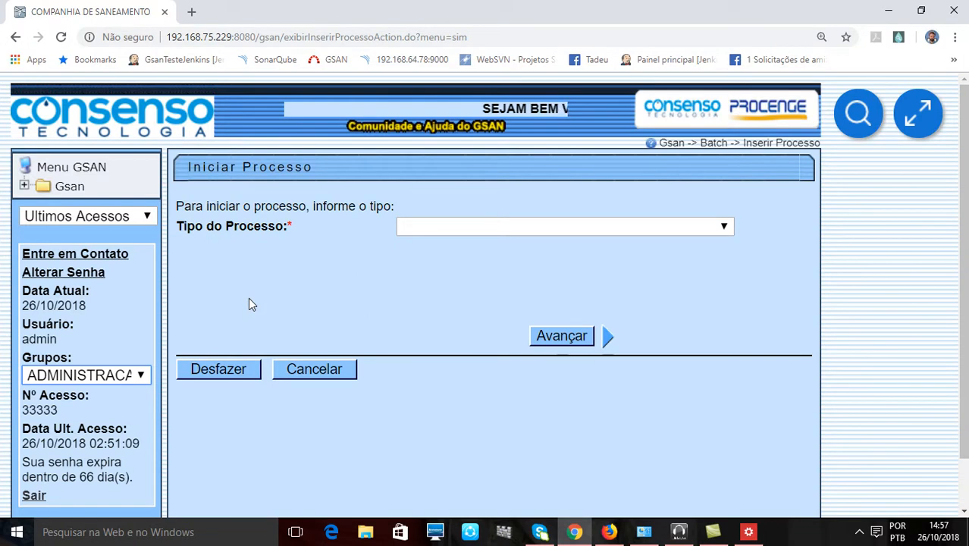
- Choose PROCESSO MENSAL as the process type and advance to the process details
left_click(448, 226)
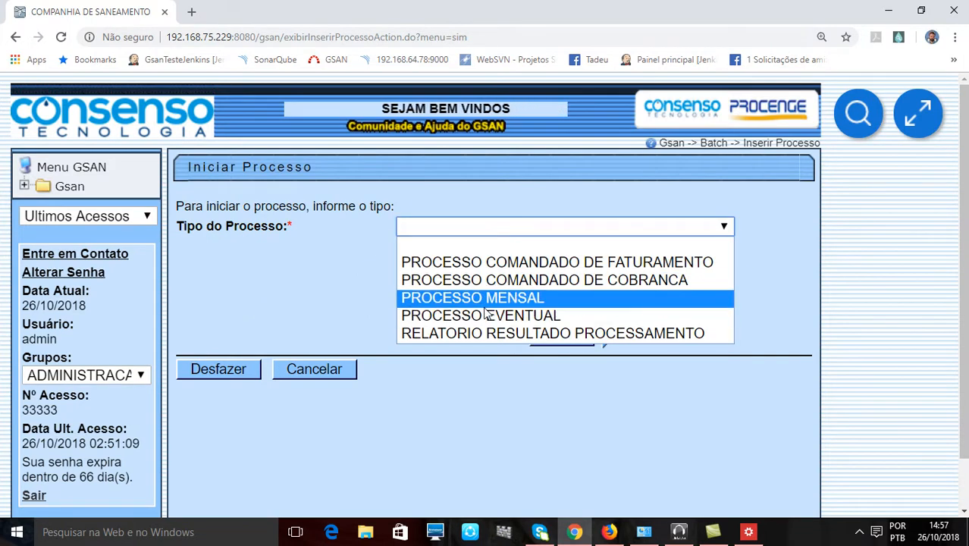
left_click(485, 304)
left_click(554, 336)
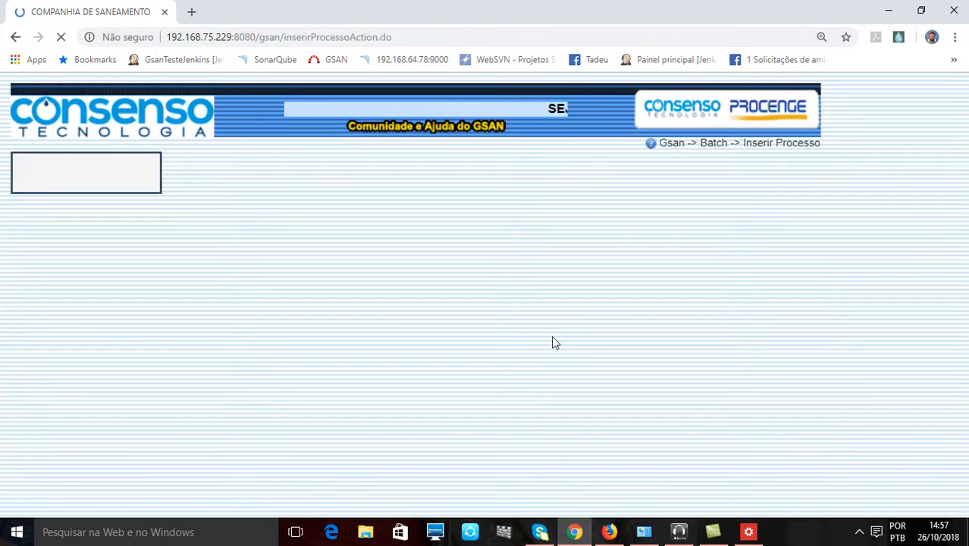
- Look up process code 263 in the Inserir Processo Mensal ou Eventual form and examine its description and scheduling fields
left_click(329, 241)
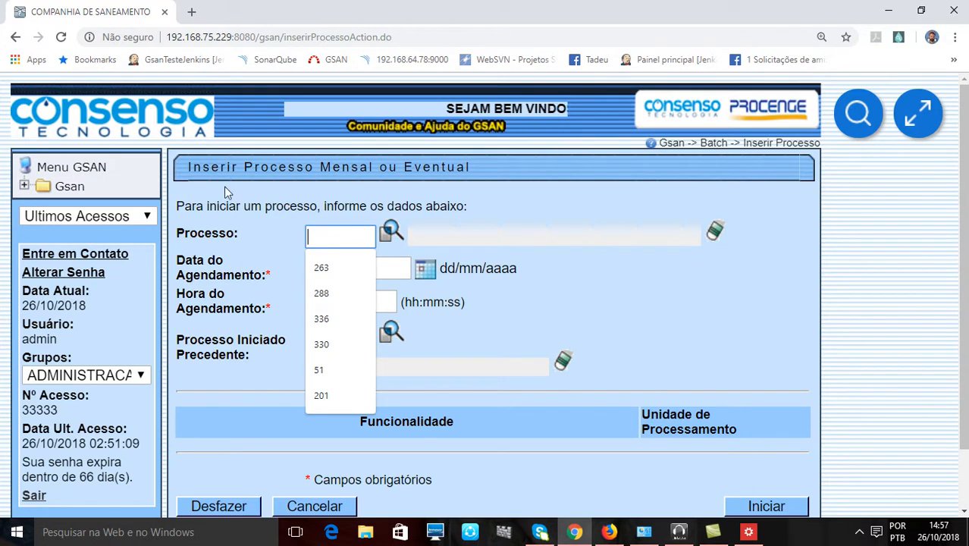
left_click_drag(242, 166, 262, 167)
left_click(346, 234)
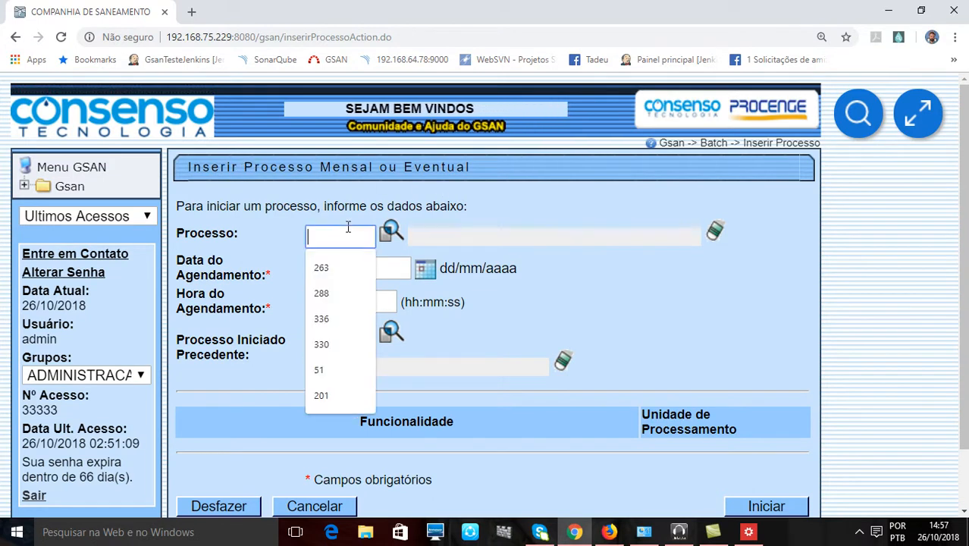
type("263")
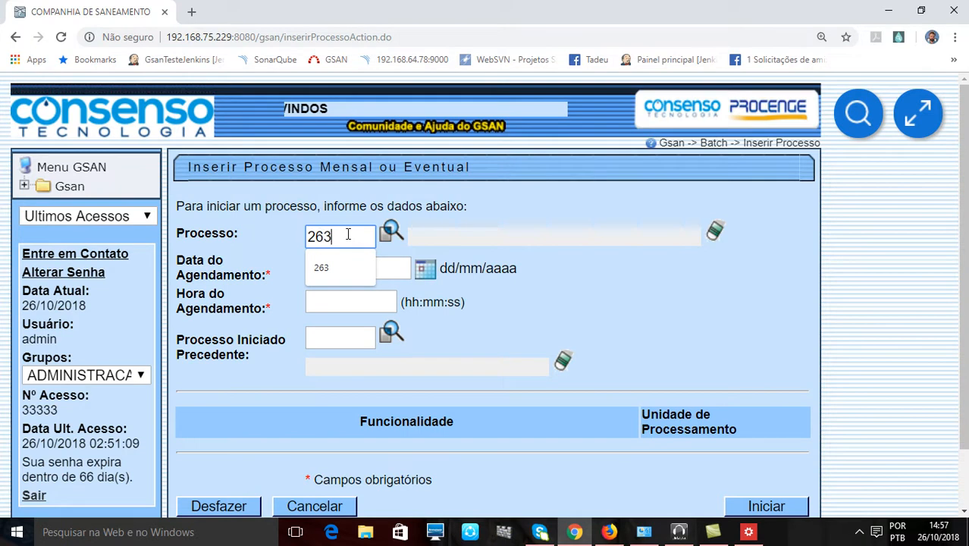
key("Return")
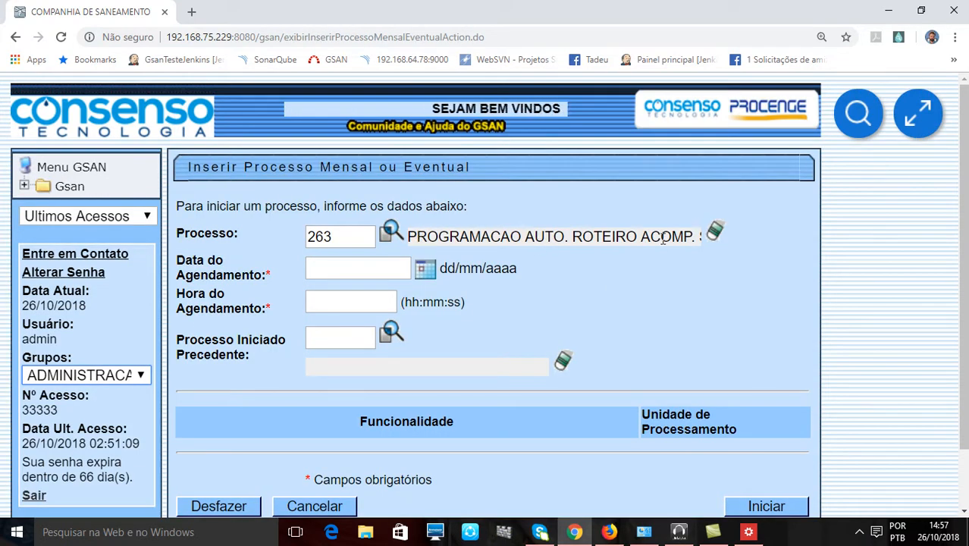
left_click_drag(553, 236, 753, 343)
left_click(735, 293)
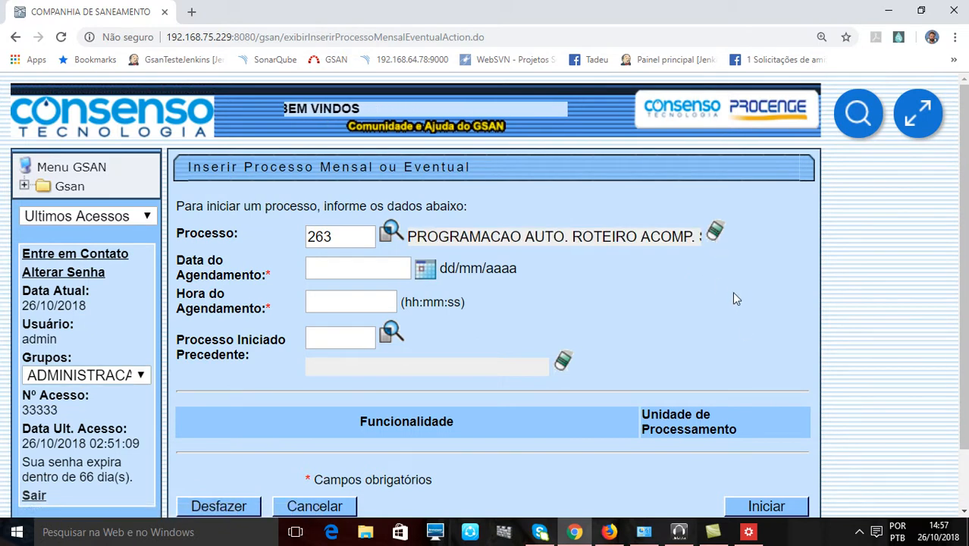
scroll(735, 293, "down", 2)
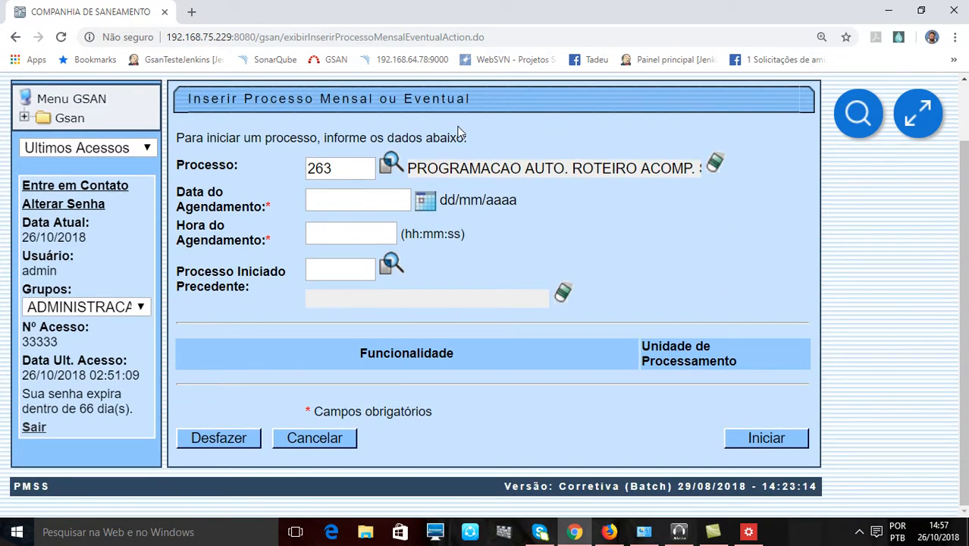
scroll(567, 258, "up", 2)
scroll(544, 265, "down", 2)
- Return to the Inserir Equipe form under Atendimento ao Publico, Ordem de Servico, Equipe
left_click(47, 124)
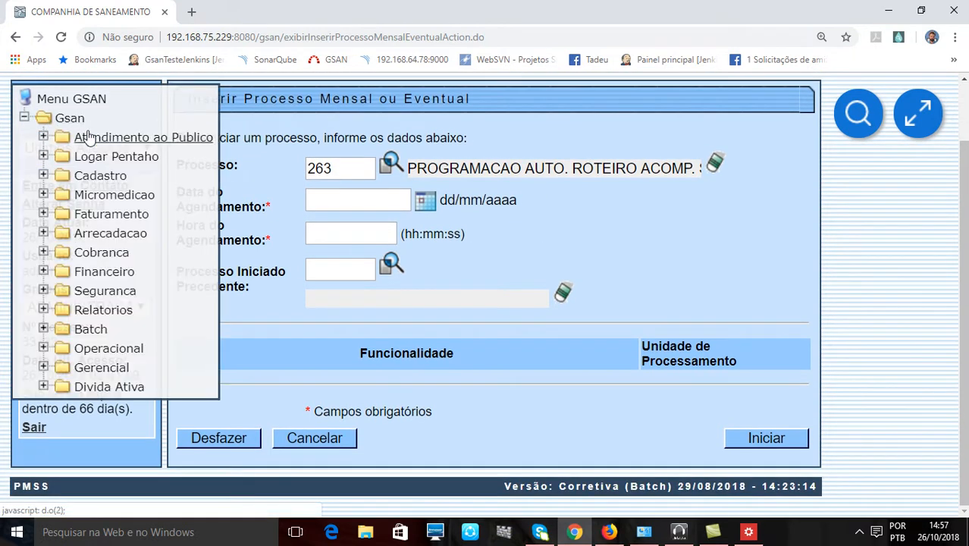
left_click(85, 136)
left_click(171, 179)
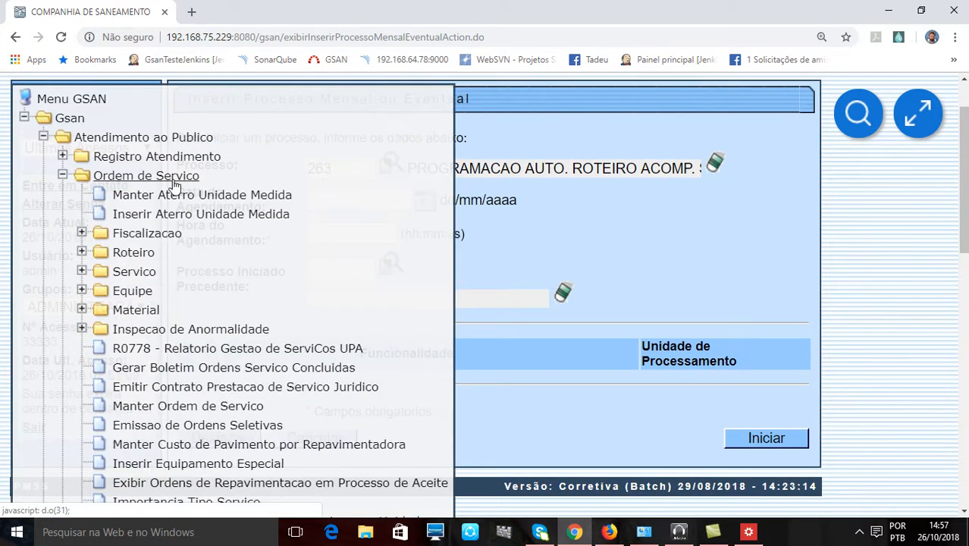
left_click(132, 291)
left_click(170, 329)
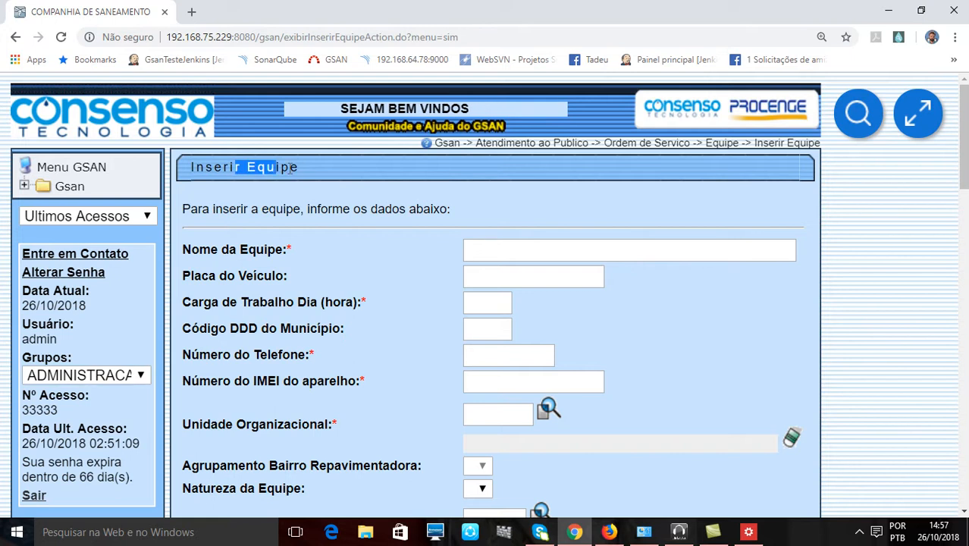
- Set the new team's Indicador de Programação Automática to Sim
scroll(343, 291, "down", 5)
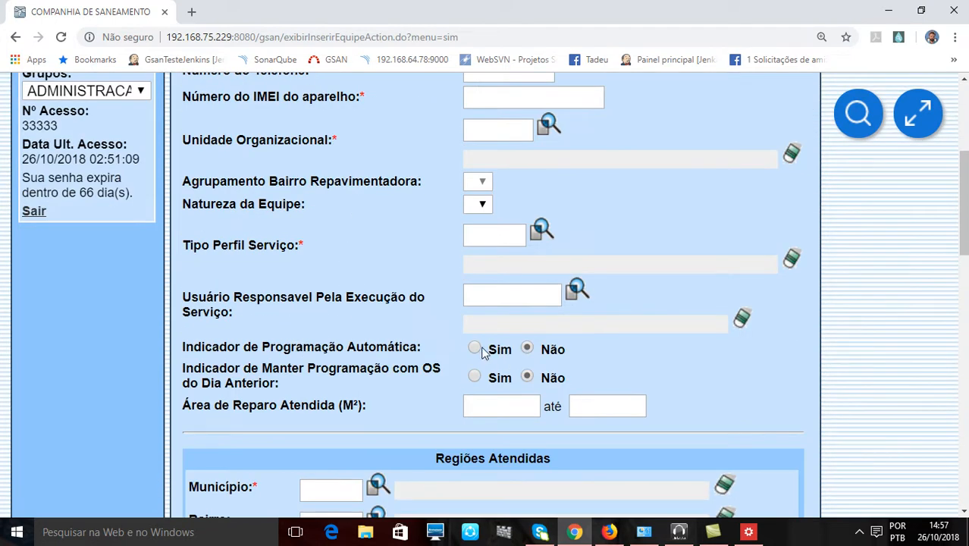
scroll(659, 378, "up", 2)
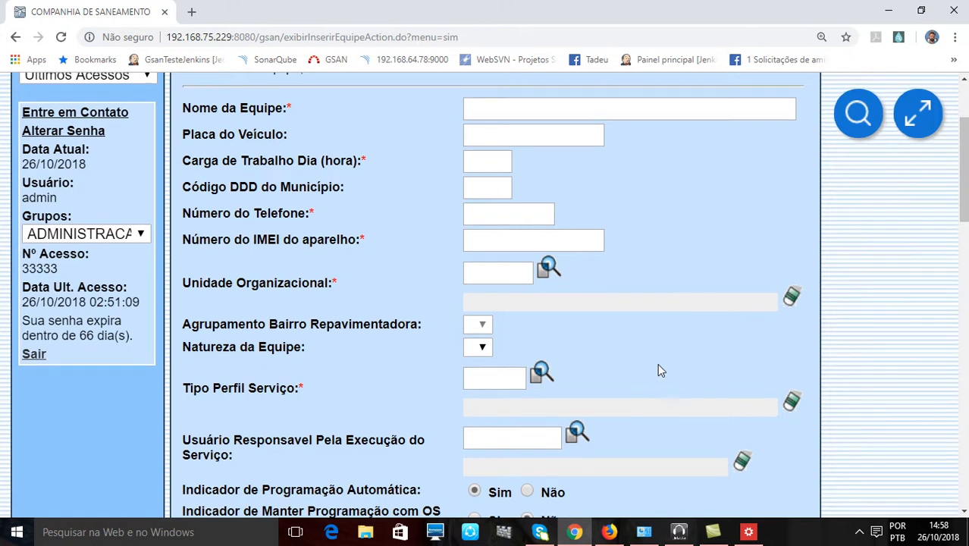
- Enter EQUIPE A as the Nome da Equipe in the Inserir Equipe form
scroll(658, 369, "up", 3)
left_click(320, 207)
left_click_drag(195, 167, 302, 170)
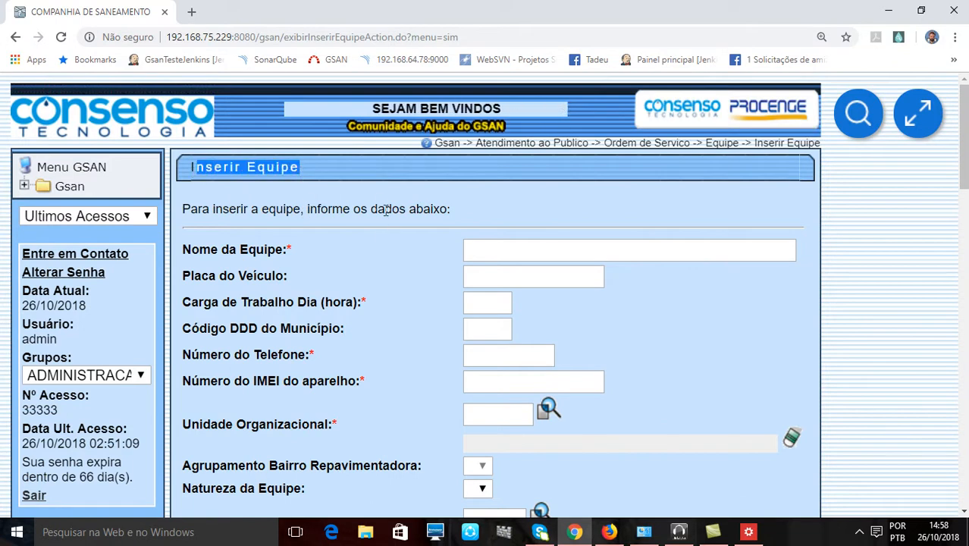
left_click(379, 199)
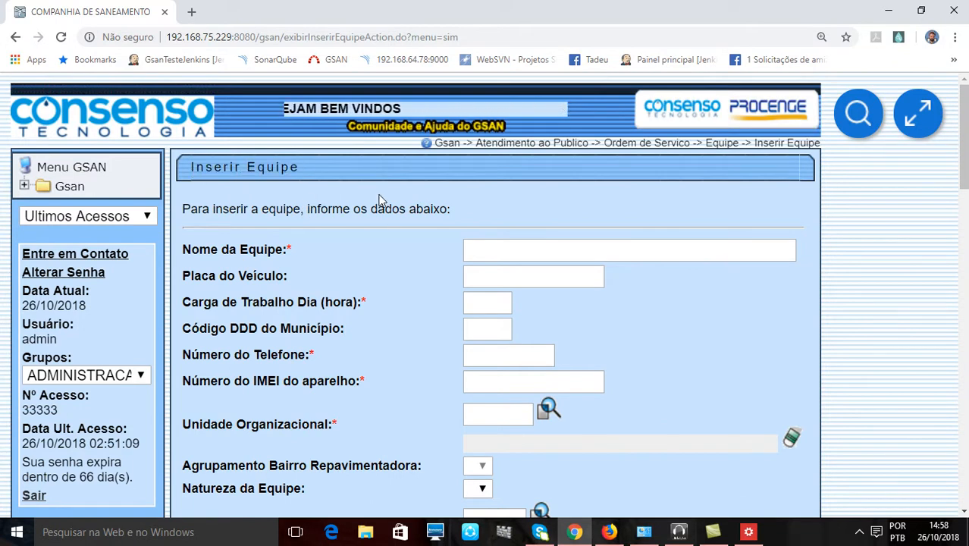
left_click(493, 250)
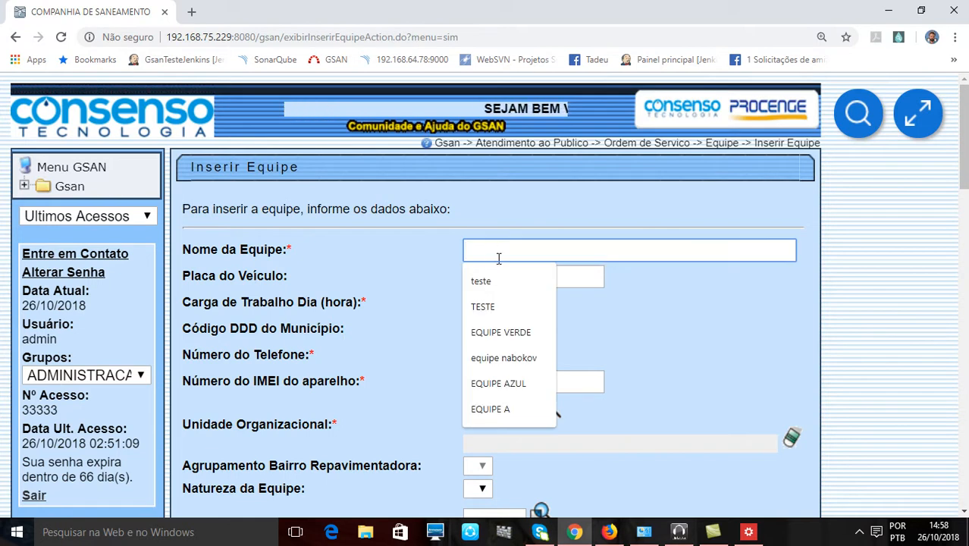
double_click(304, 253)
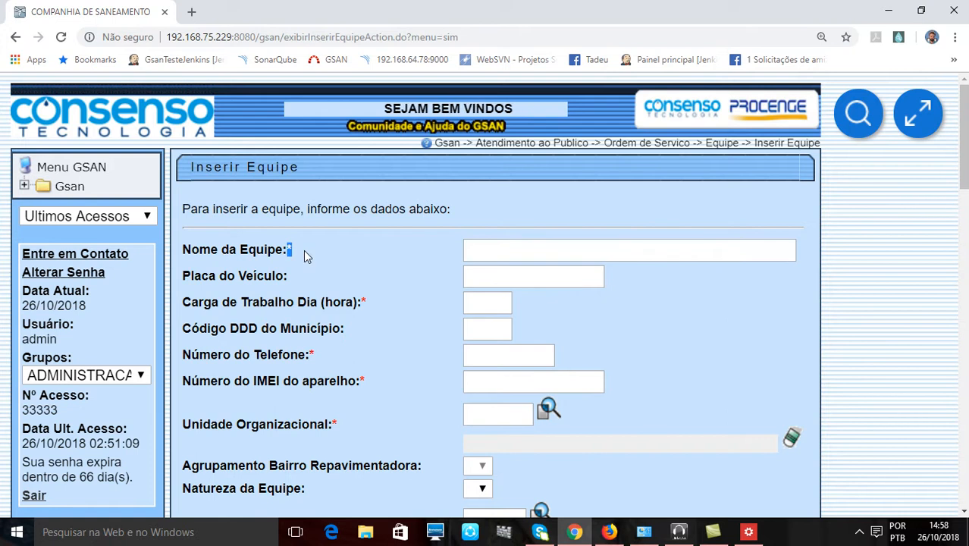
left_click(499, 251)
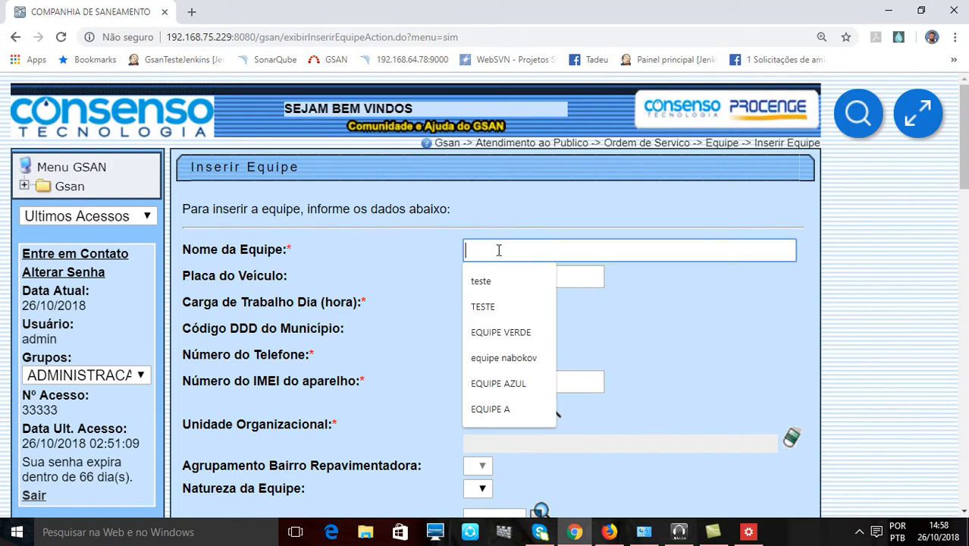
type("EQUPI")
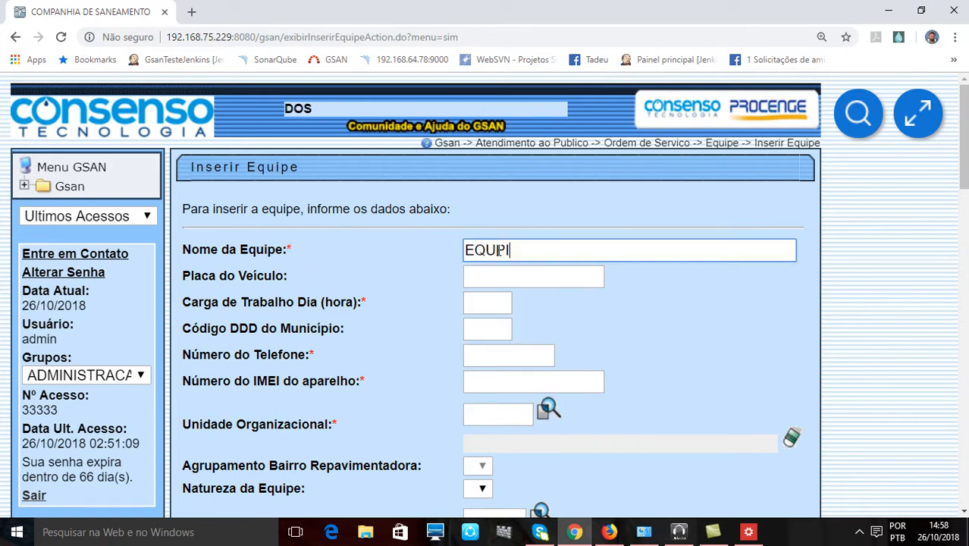
type("E")
type("E")
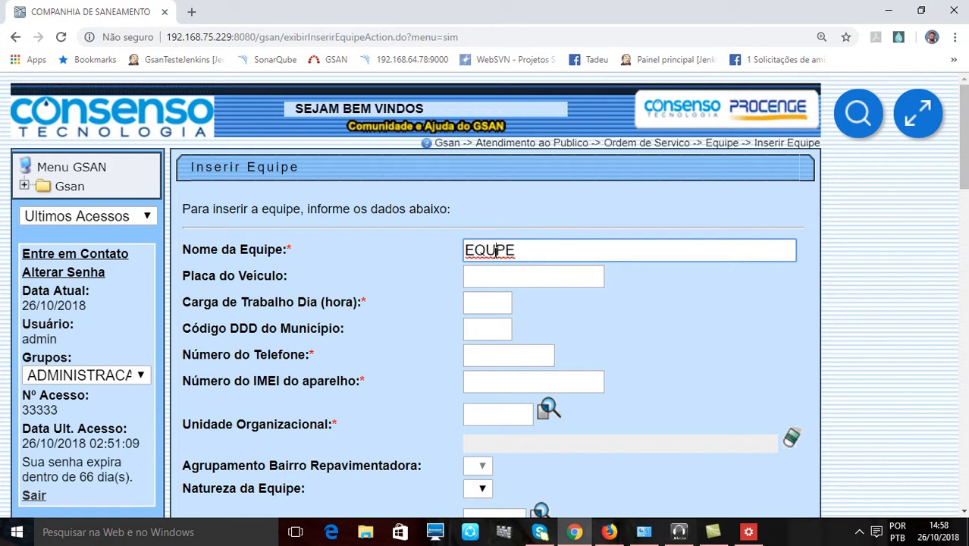
left_click(538, 253)
left_click(546, 261)
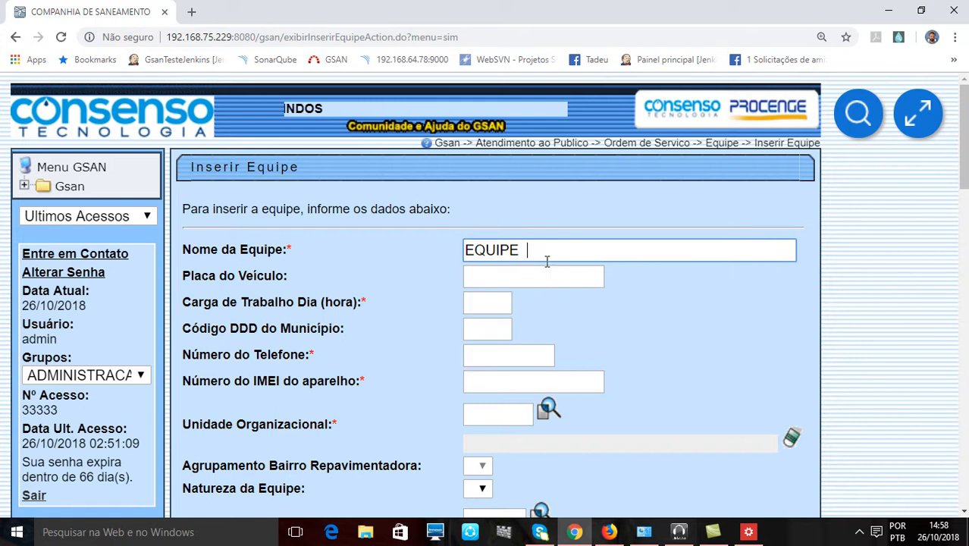
left_click(546, 261)
type("A")
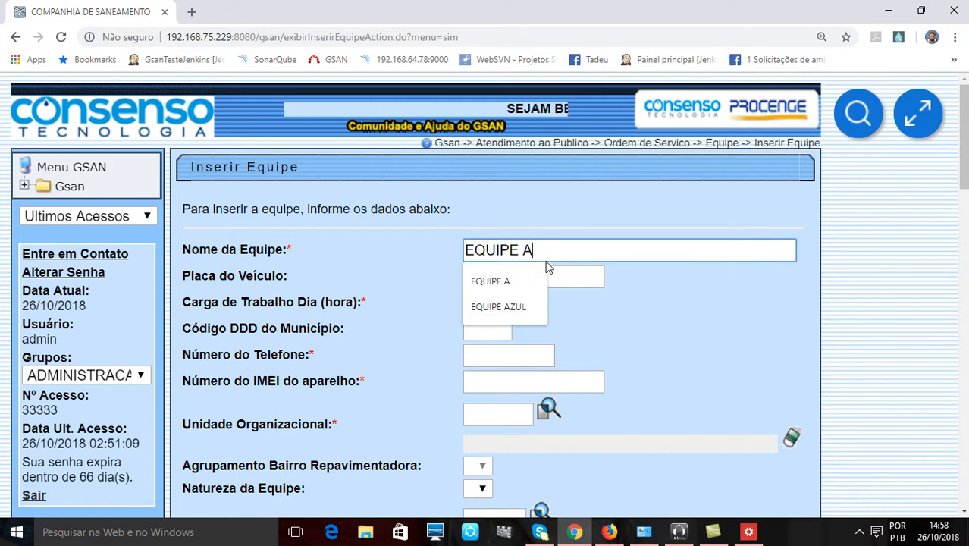
- Set the Placa do Veículo to AKA1234 and the Carga de Trabalho Dia to 4 hours
left_click(494, 279)
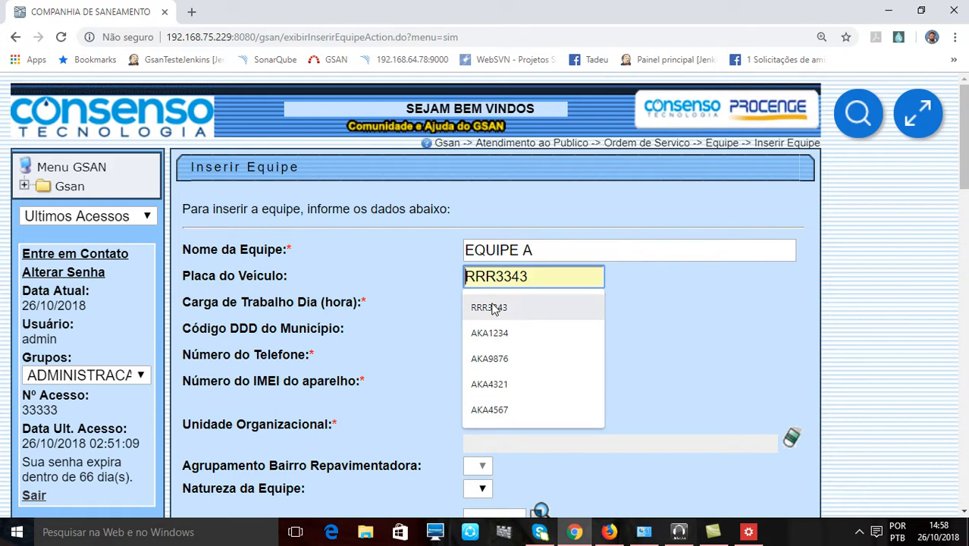
left_click(506, 334)
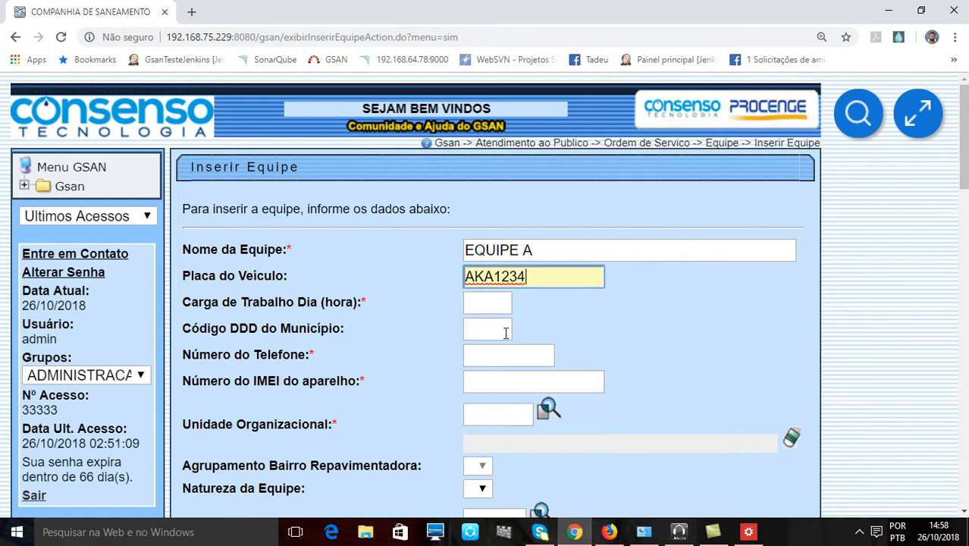
left_click(482, 302)
key("Down")
key("Return")
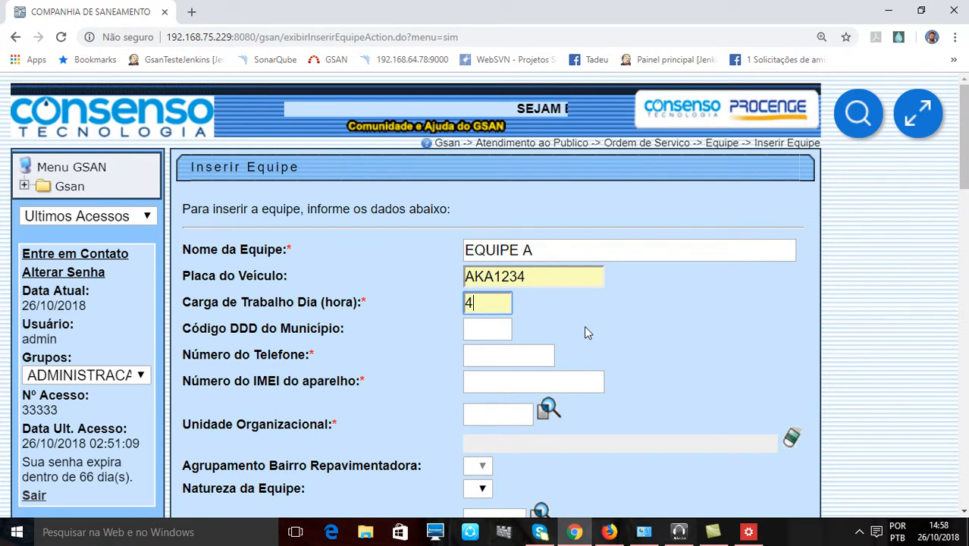
scroll(584, 329, "down", 2)
scroll(584, 329, "up", 2)
left_click(477, 303)
left_click(272, 168)
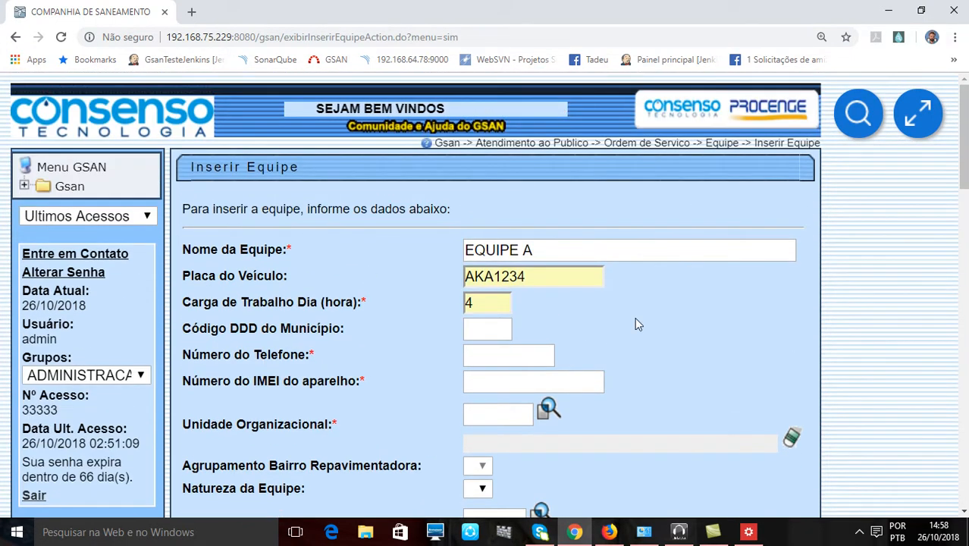
- Set the Código DDD do Município to 11 and fill in the team's phone number from the suggested entries
left_click(484, 329)
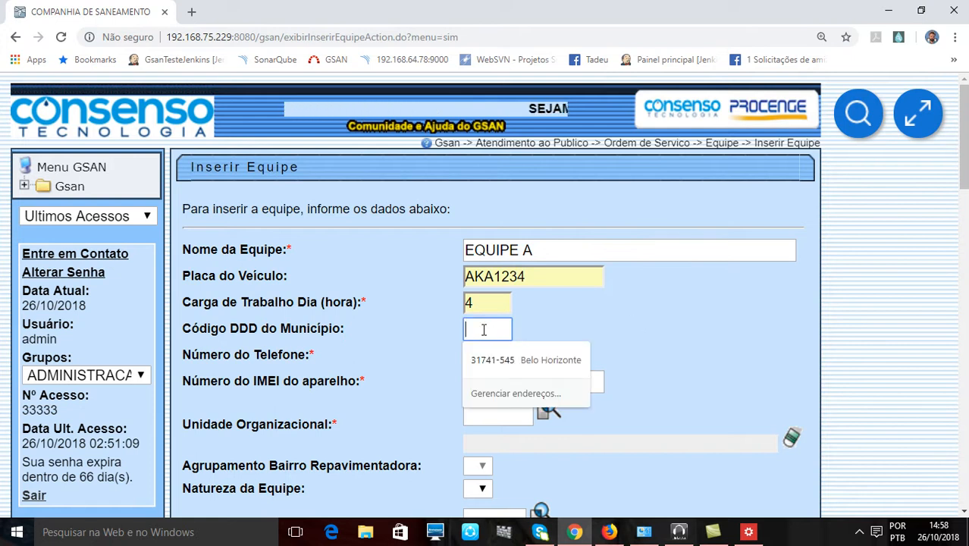
type("11")
left_click(579, 324)
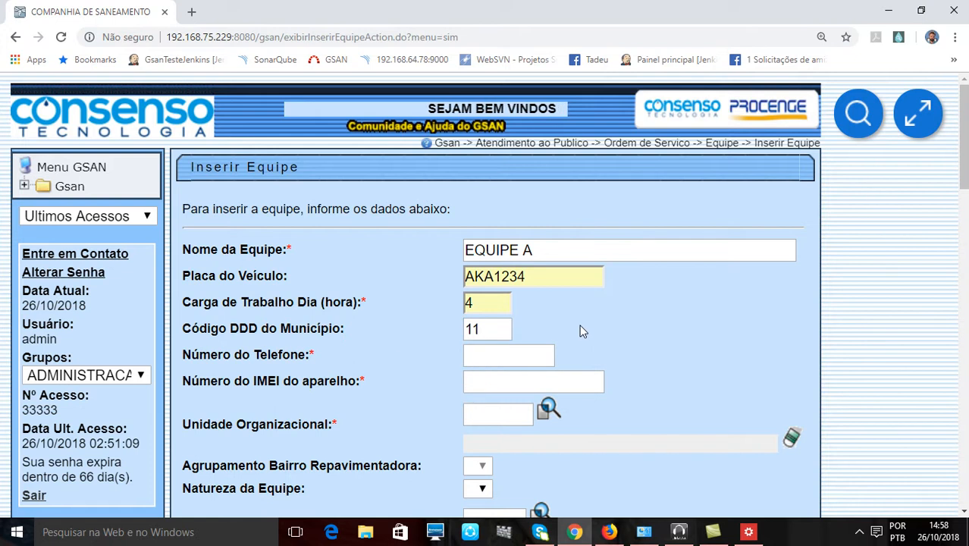
left_click(475, 348)
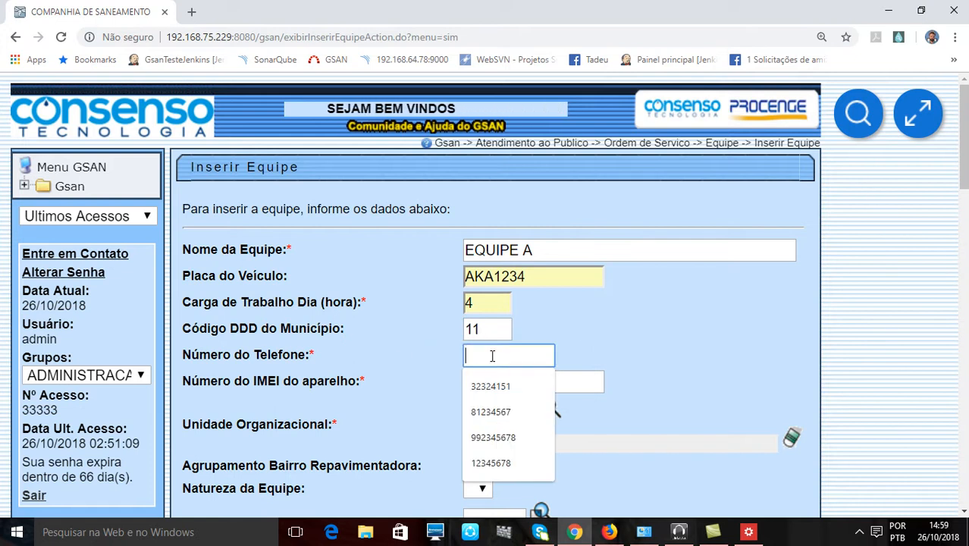
left_click(502, 389)
left_click_drag(241, 167, 300, 168)
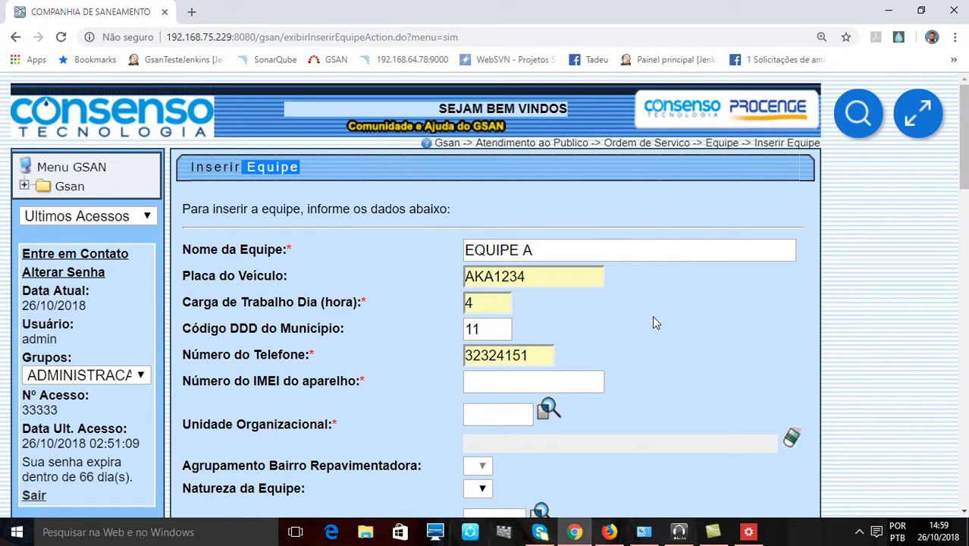
- Fill in the device's IMEI number with the suggested entry
scroll(652, 316, "down", 2)
left_click(509, 241)
left_click(513, 271)
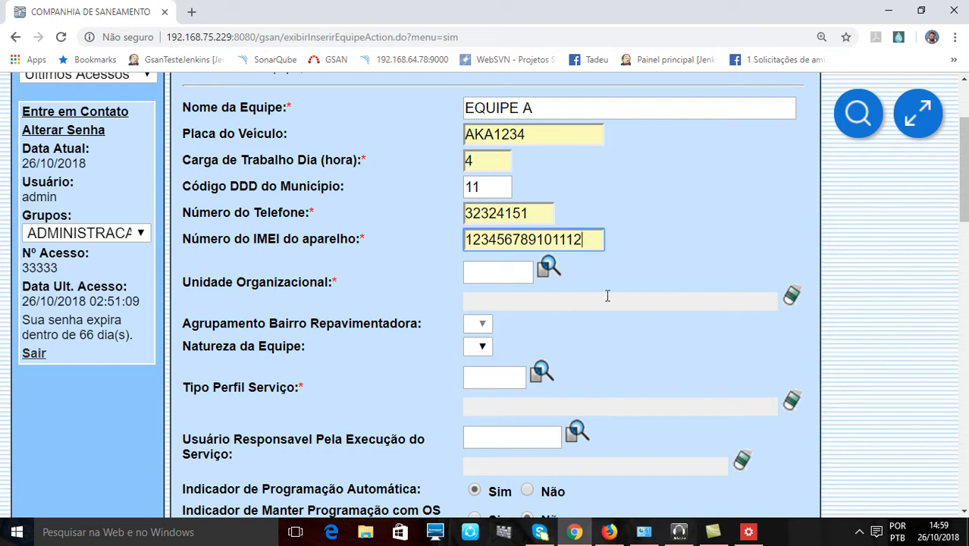
- Open the Pesquisar Unidade Organizacional search for the team's organizational unit and maximize its window
left_click(478, 271)
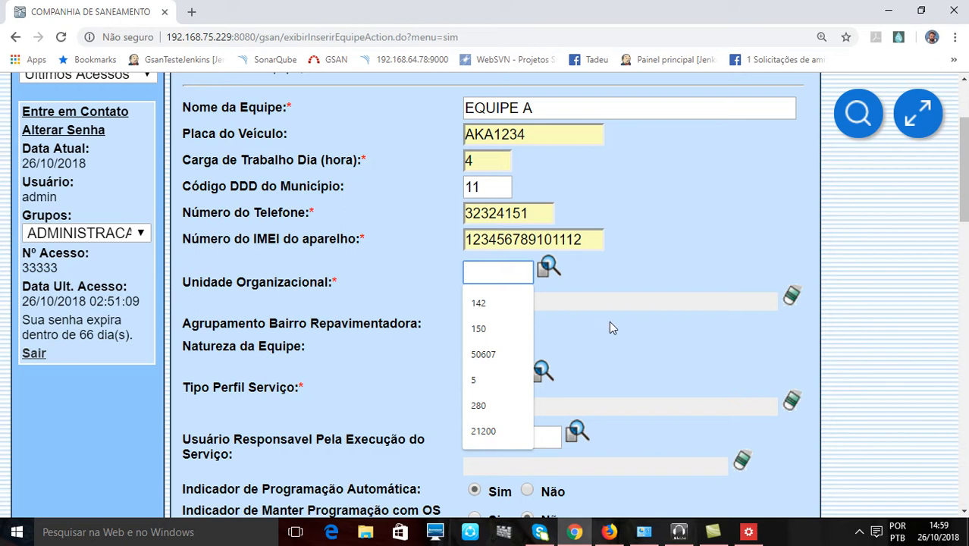
scroll(610, 321, "up", 2)
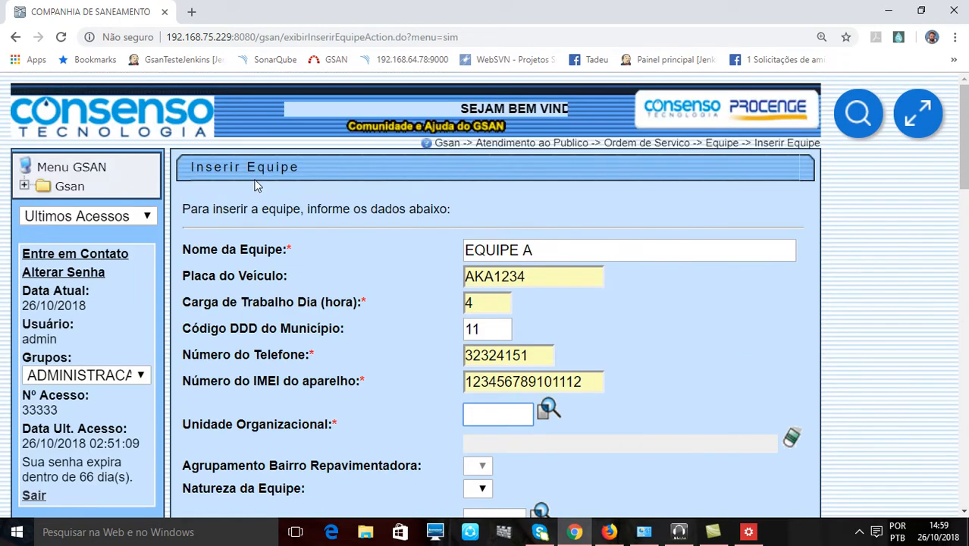
left_click_drag(250, 168, 278, 168)
scroll(677, 356, "down", 3)
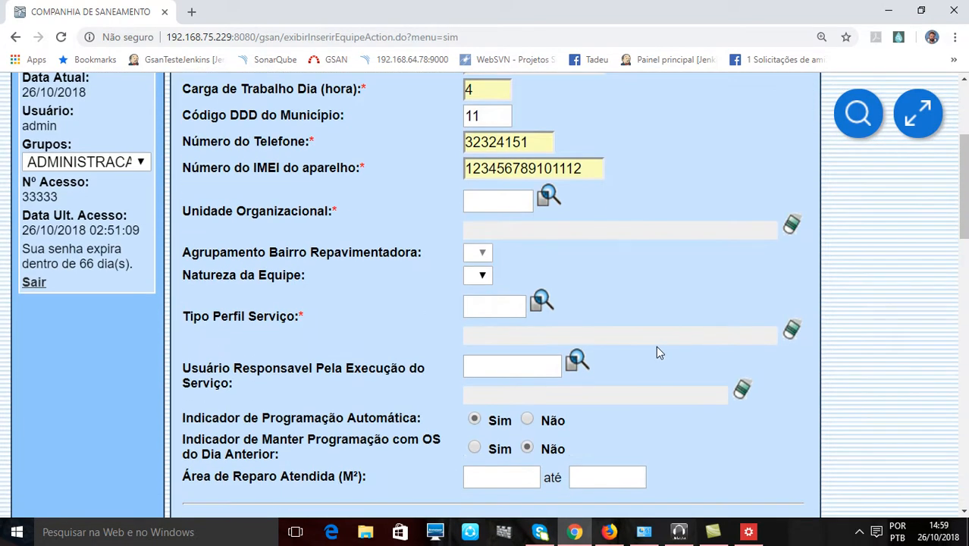
left_click(492, 201)
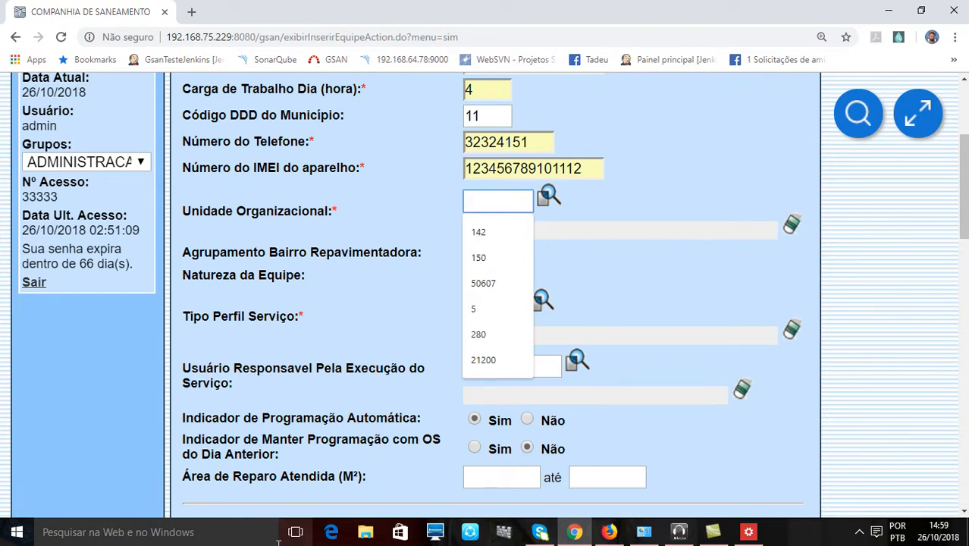
left_click(548, 196)
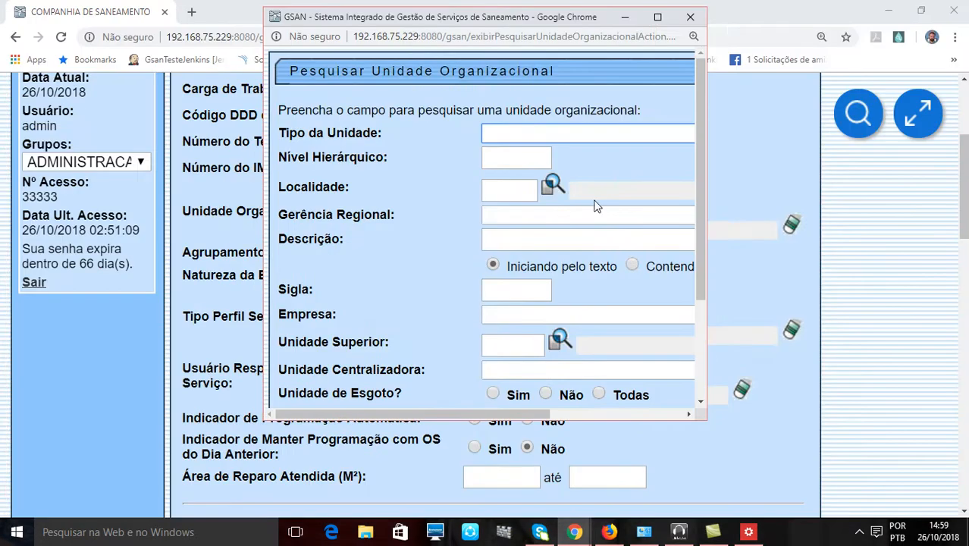
left_click(658, 16)
scroll(279, 151, "down", 1)
scroll(94, 93, "up", 1)
left_click_drag(28, 63, 313, 66)
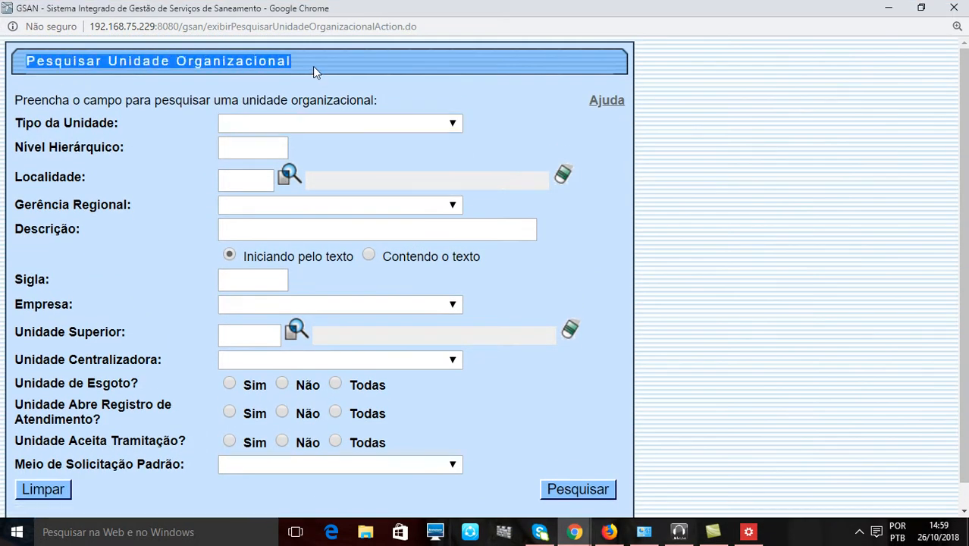
- Search for organizational units whose Descrição contains the text A, and maximize the results window
left_click(277, 235)
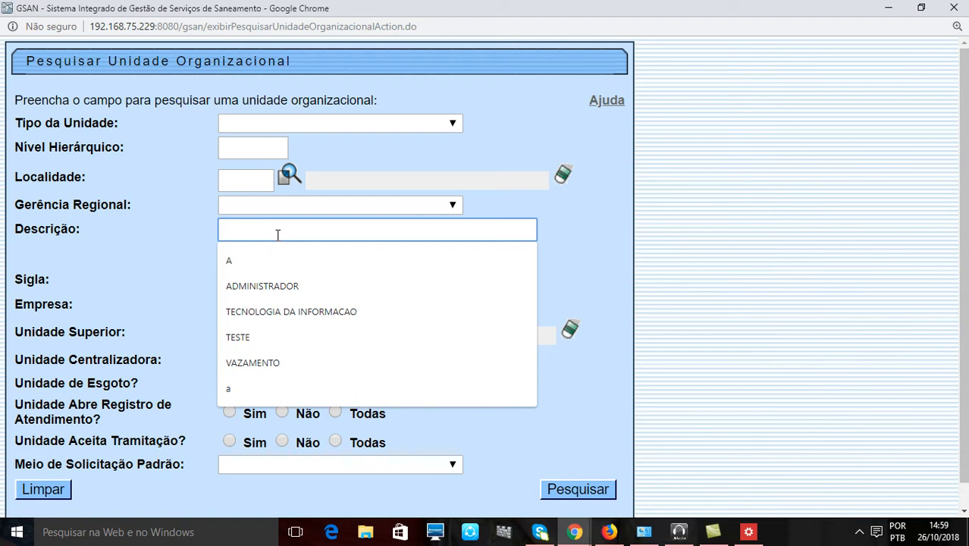
type("A")
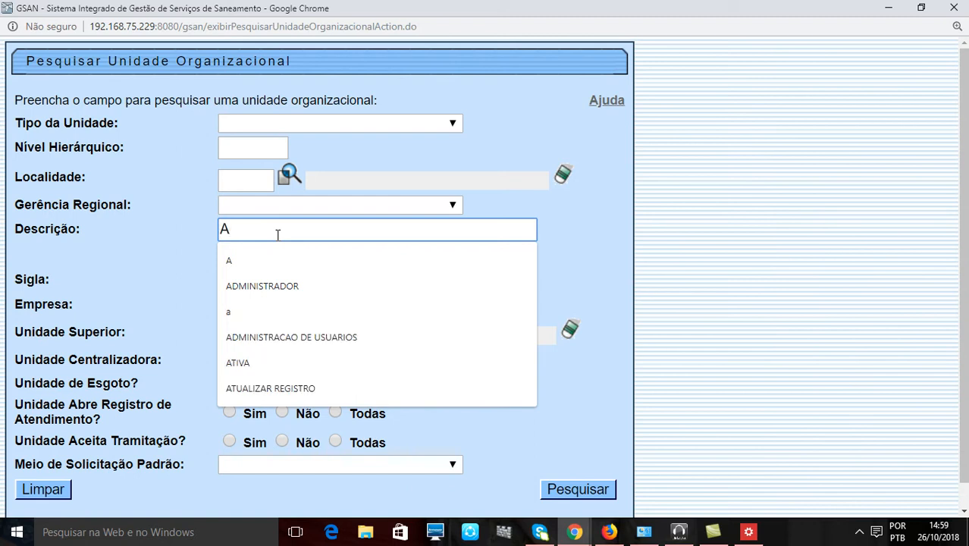
left_click(196, 232)
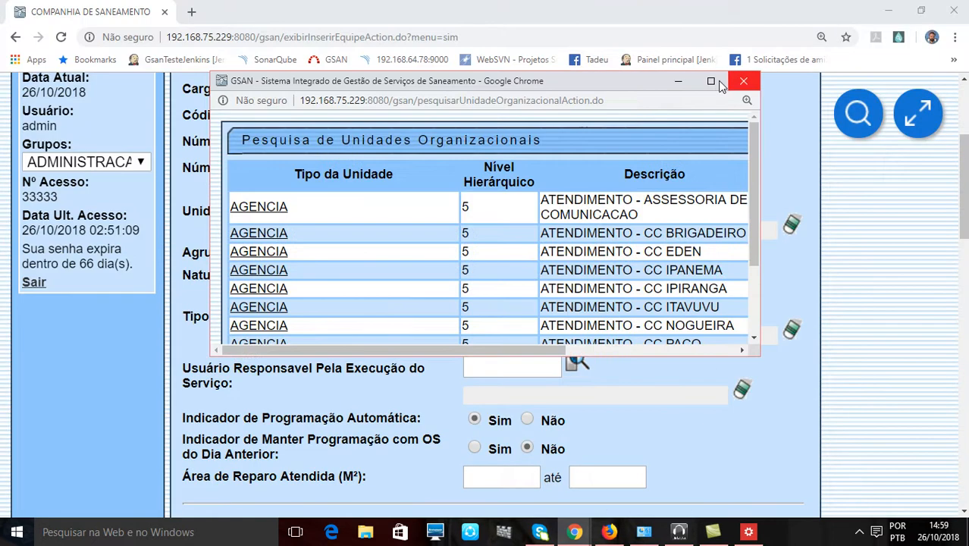
left_click(713, 81)
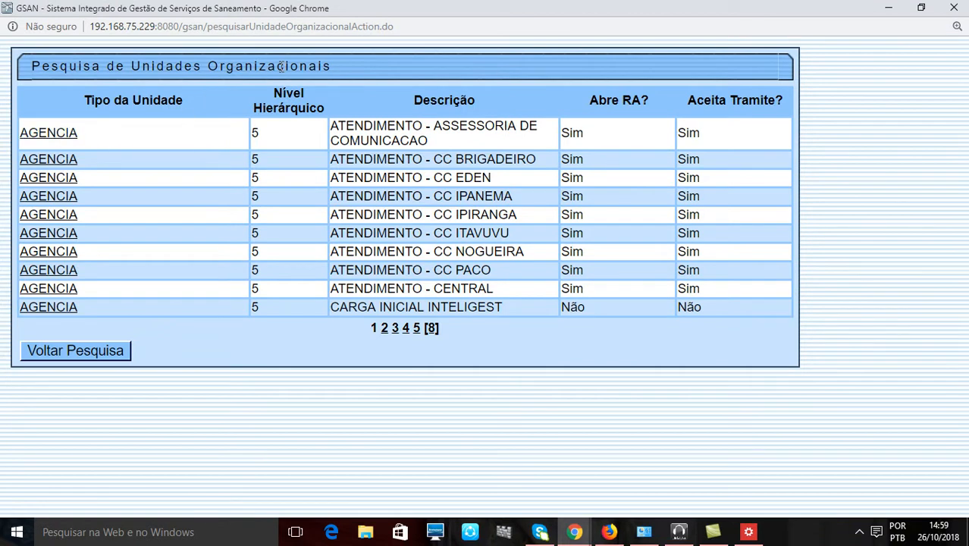
- Choose the AGENCIA unit DEPARTAMENTO DE AGUA - DAG from page 2 of the results as the team's Unidade Organizacional
left_click(384, 328)
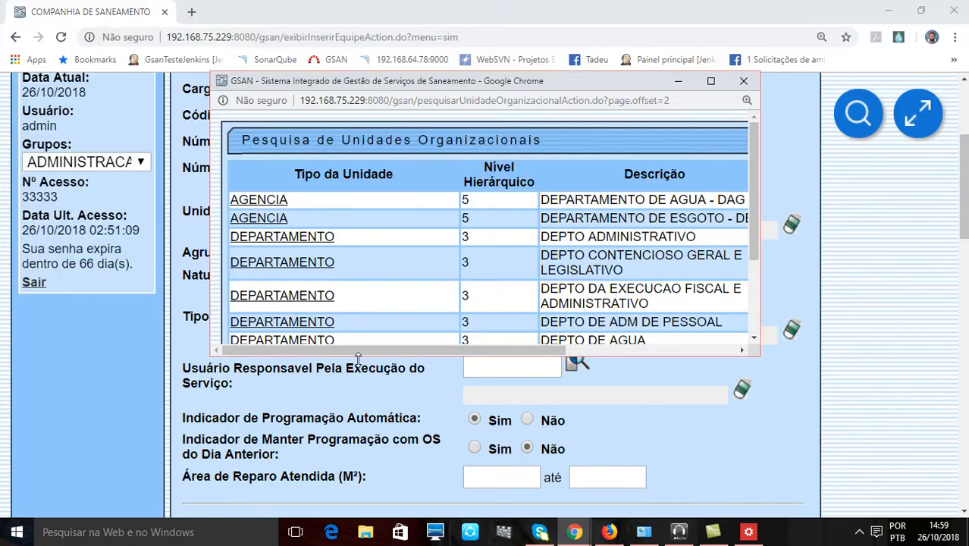
left_click(711, 81)
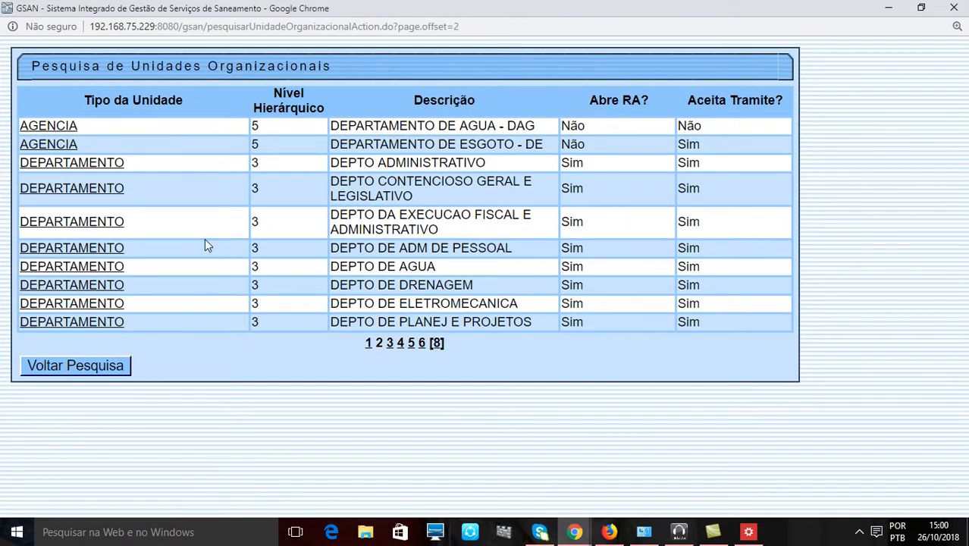
left_click(53, 135)
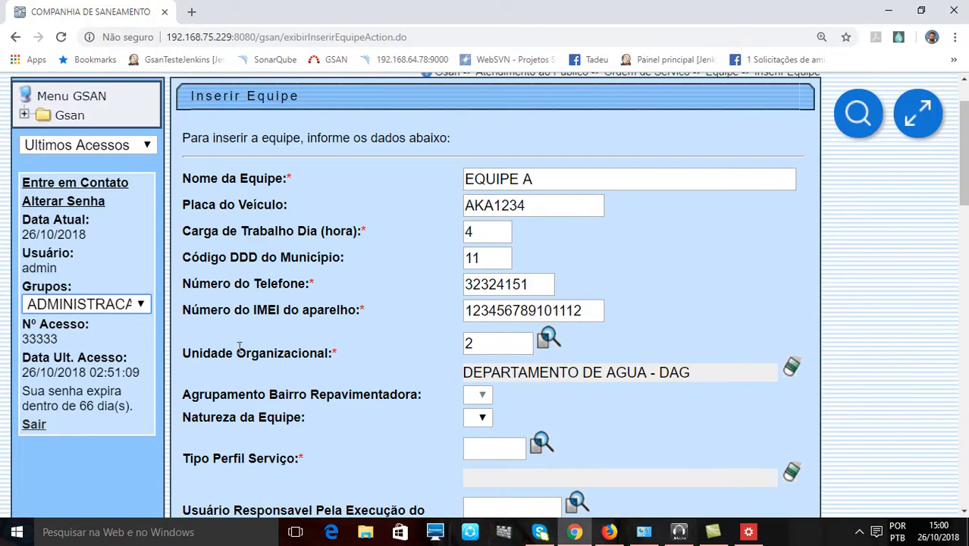
- Examine the Unidade Organizacional and Agrupamento Bairro Repavimentadora fields of the team form
left_click_drag(239, 350, 388, 351)
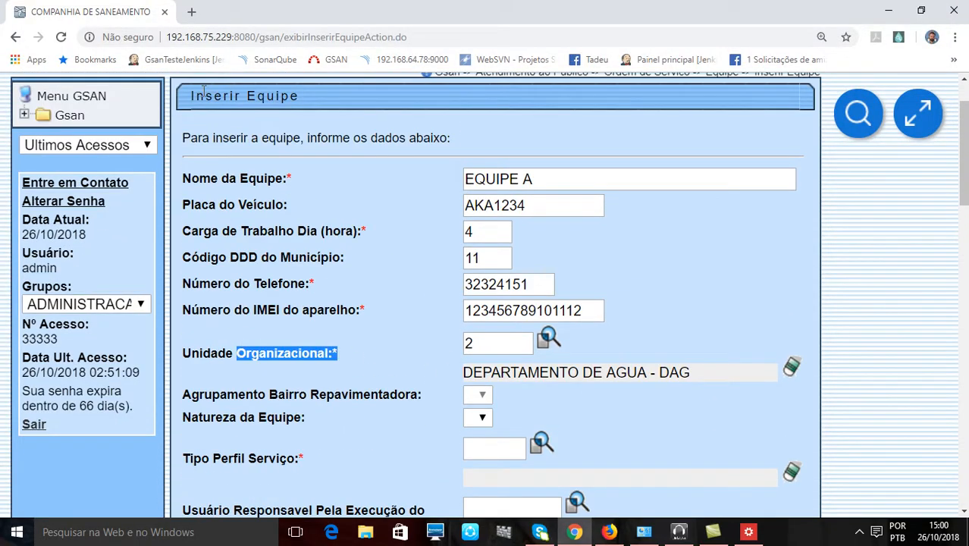
left_click_drag(215, 97, 337, 98)
left_click(680, 426)
scroll(666, 402, "down", 1)
scroll(663, 402, "down", 2)
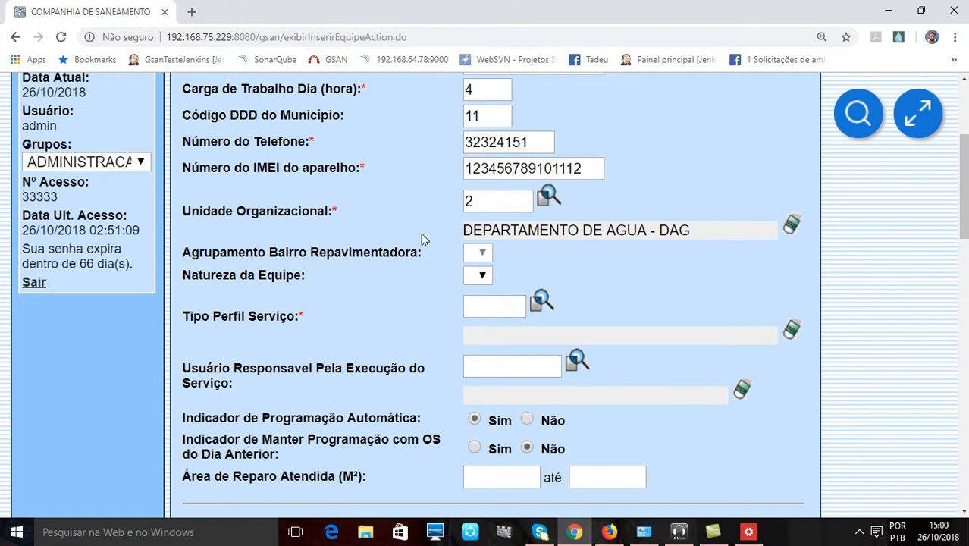
left_click_drag(182, 254, 327, 259)
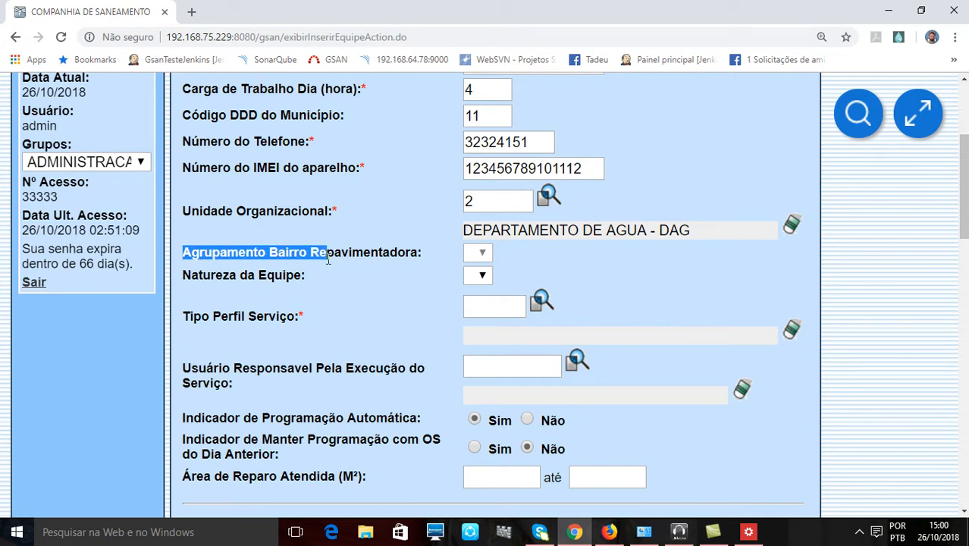
left_click(359, 278)
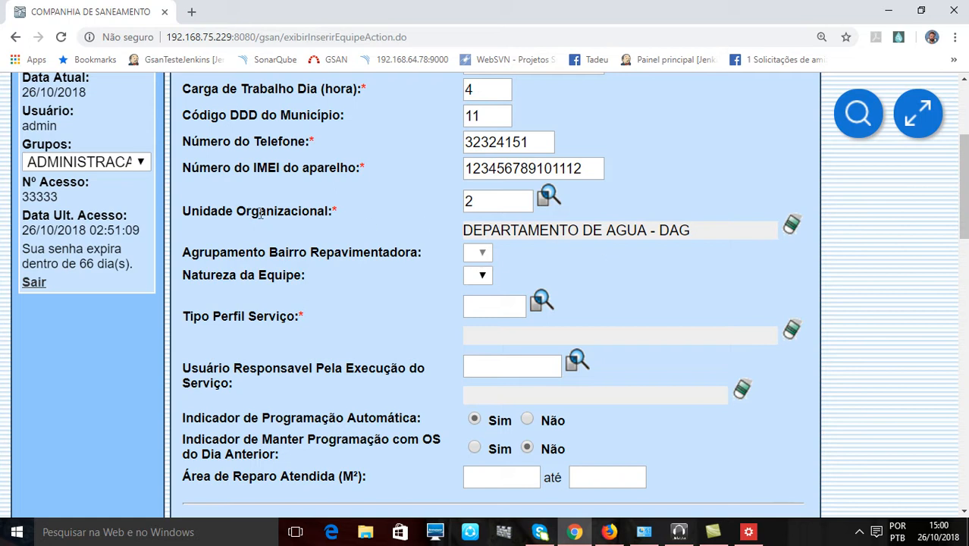
- Examine the Unidade Organizacional field and the options offered for Natureza da Equipe on the team form
left_click_drag(246, 213, 326, 213)
left_click_drag(221, 275, 307, 292)
left_click(478, 276)
left_click(481, 276)
left_click(481, 277)
left_click(350, 287)
left_click(483, 276)
left_click(358, 296)
left_click(481, 278)
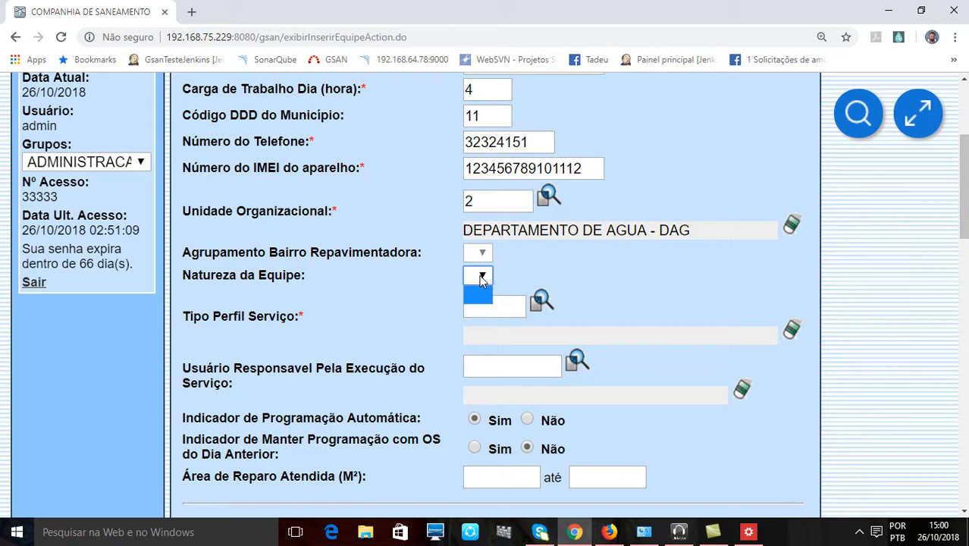
left_click(383, 285)
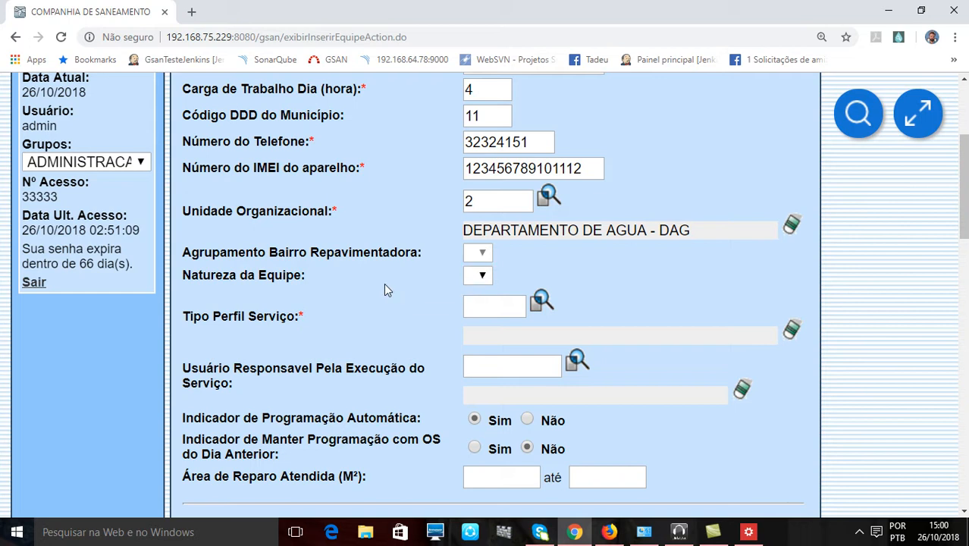
- Search for service profiles whose description contains the text A and choose CALCADA SRP as the team's Tipo Perfil Serviço
left_click(490, 309)
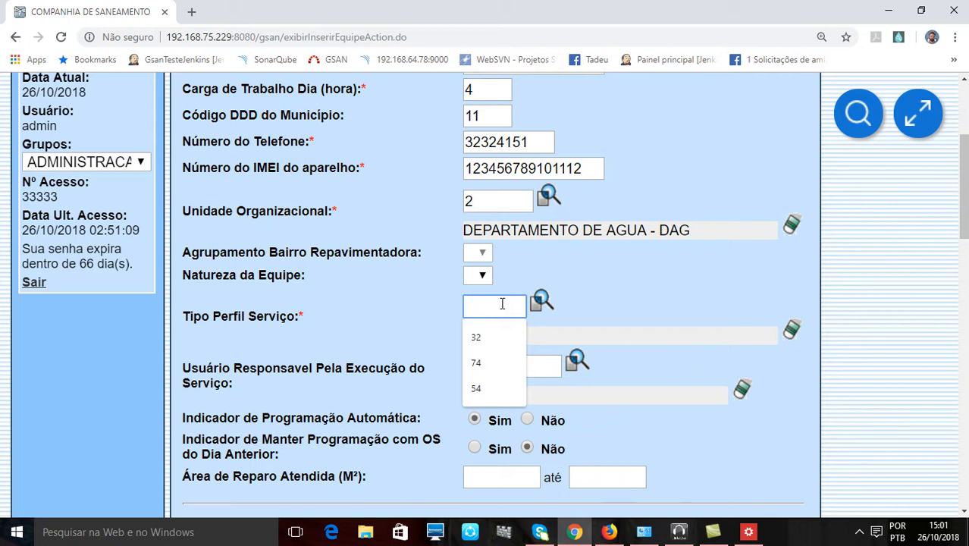
left_click(541, 303)
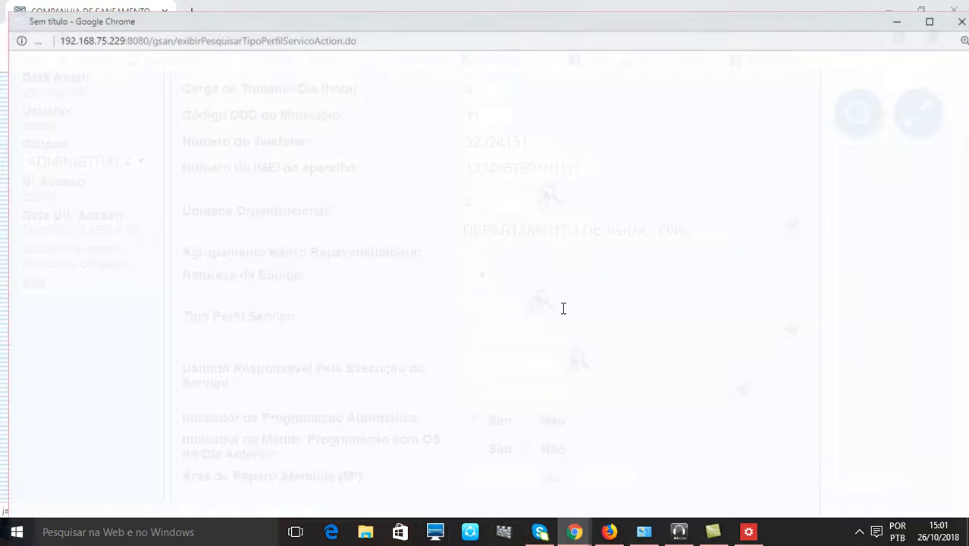
left_click(669, 80)
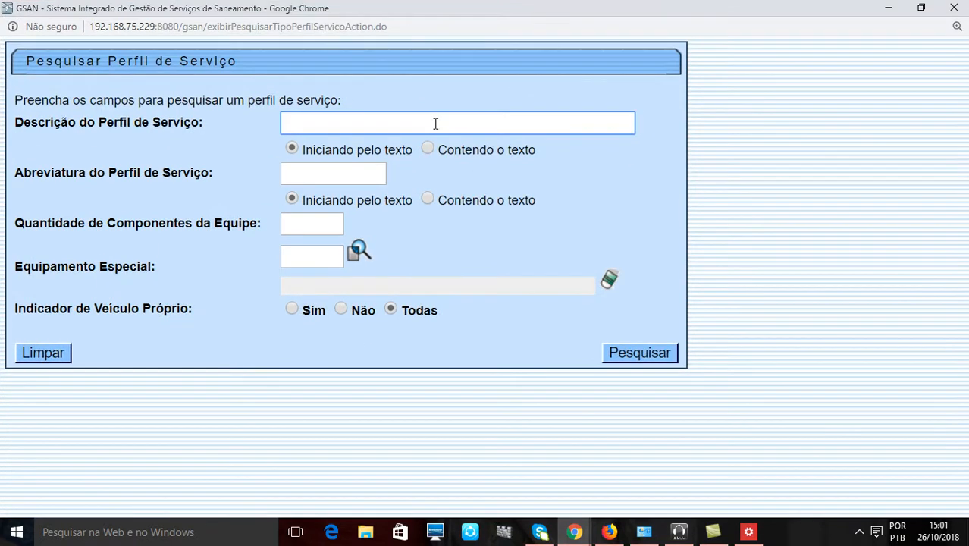
type("A")
left_click(305, 167)
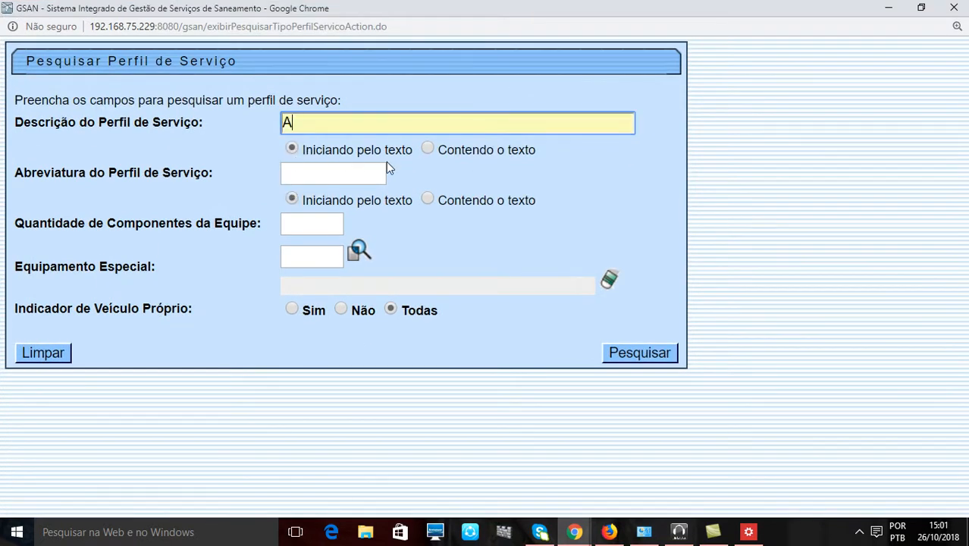
left_click(429, 150)
left_click(618, 353)
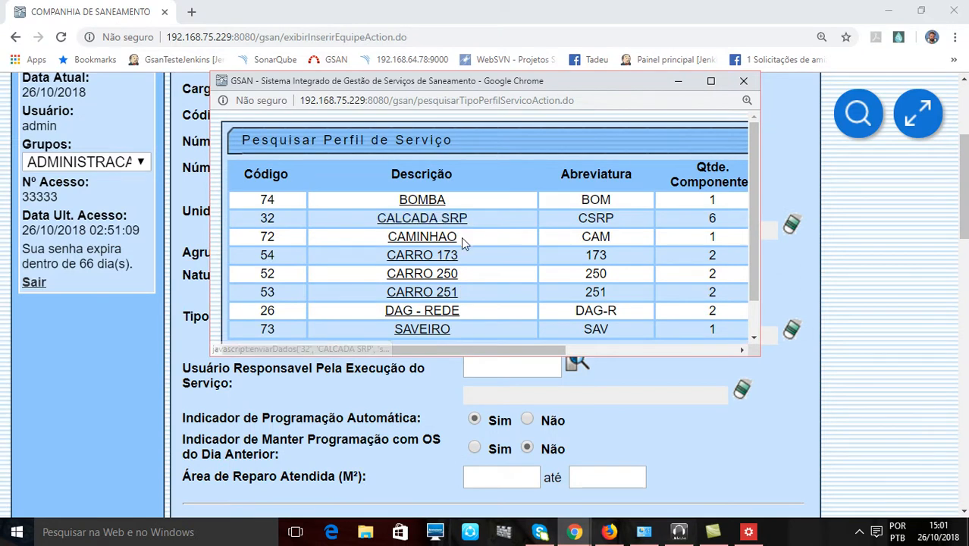
left_click(418, 220)
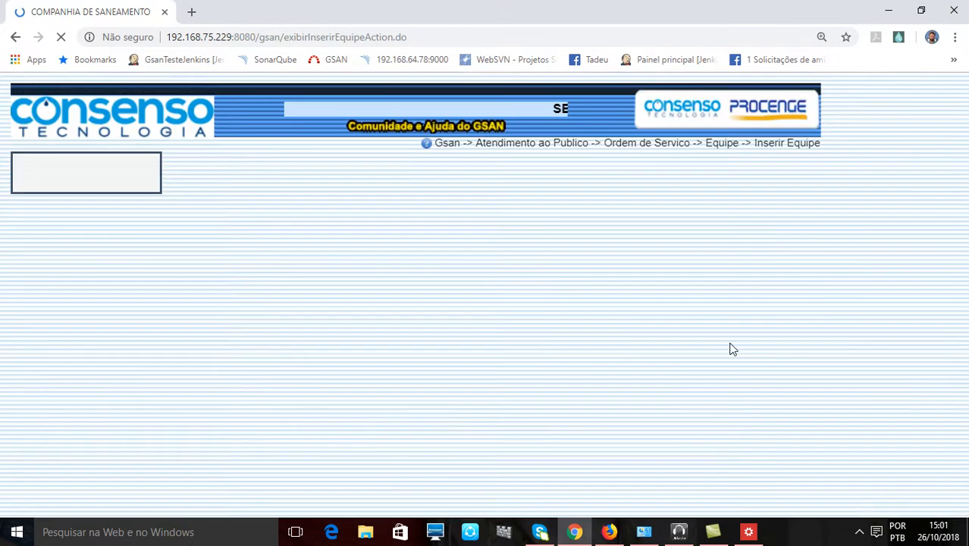
- Review the Inserir Equipe form from its title and team data down to the Regiões Atendidas section
scroll(722, 344, "down", 5)
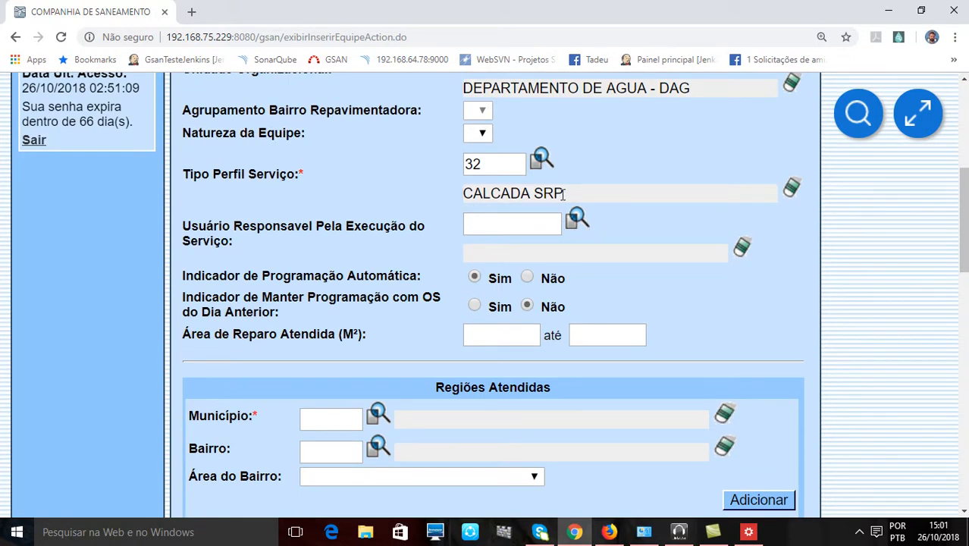
scroll(318, 208, "up", 5)
left_click_drag(267, 166, 293, 166)
scroll(402, 241, "down", 4)
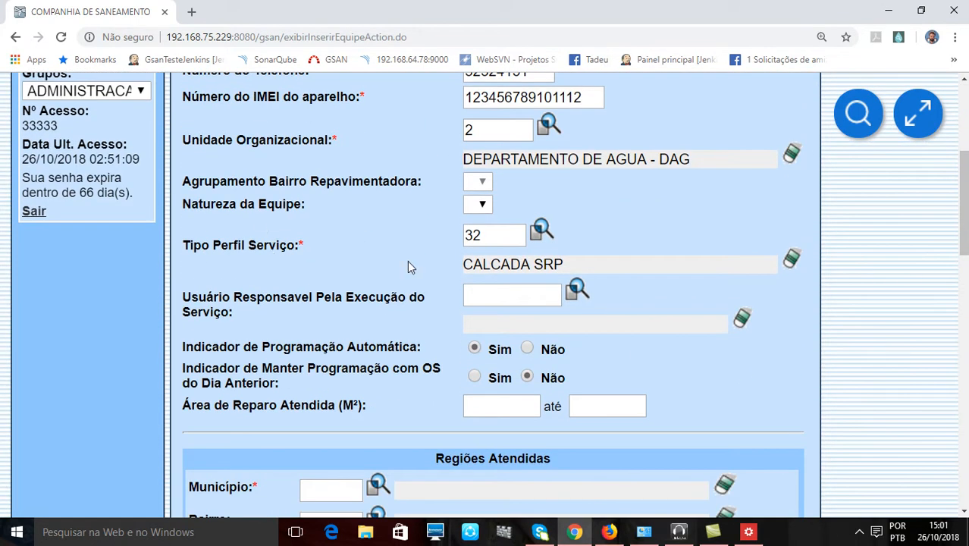
scroll(409, 260, "up", 4)
left_click(320, 173)
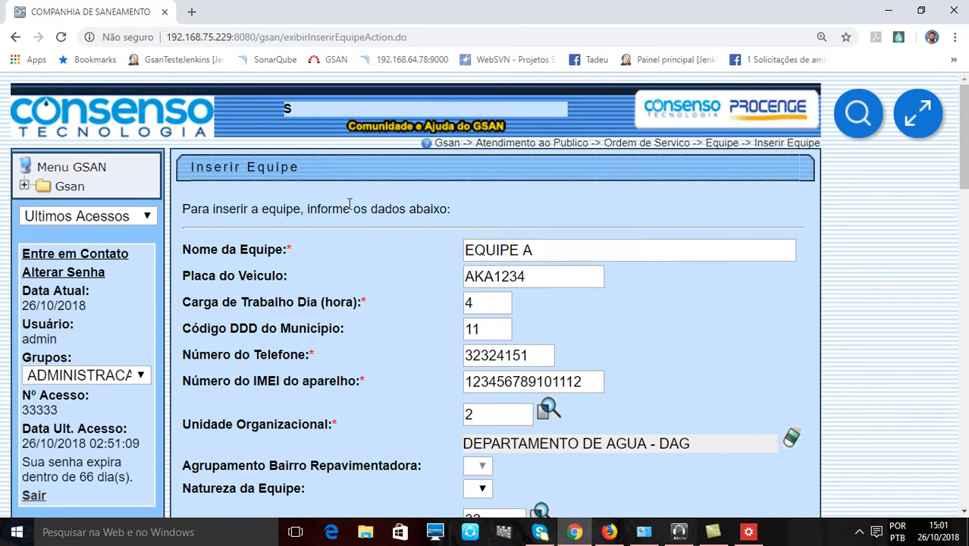
scroll(357, 205, "down", 3)
scroll(375, 269, "up", 3)
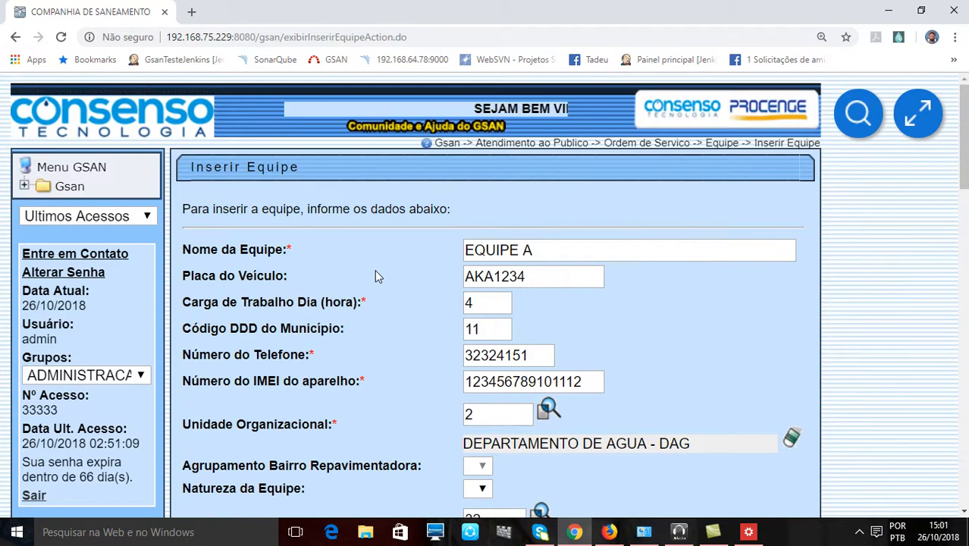
left_click_drag(302, 167, 218, 173)
left_click(218, 172)
scroll(362, 245, "down", 3)
scroll(362, 244, "down", 2)
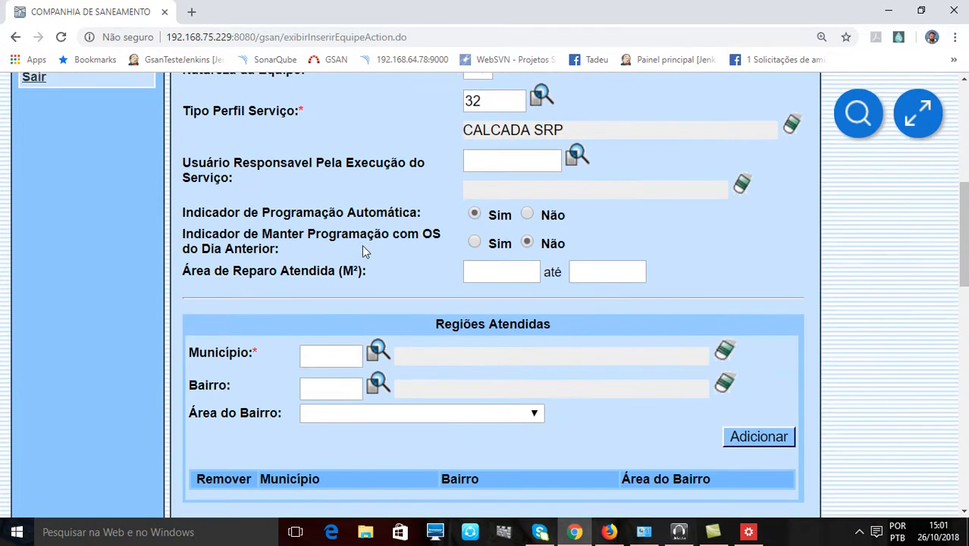
scroll(333, 220, "up", 1)
scroll(304, 211, "up", 1)
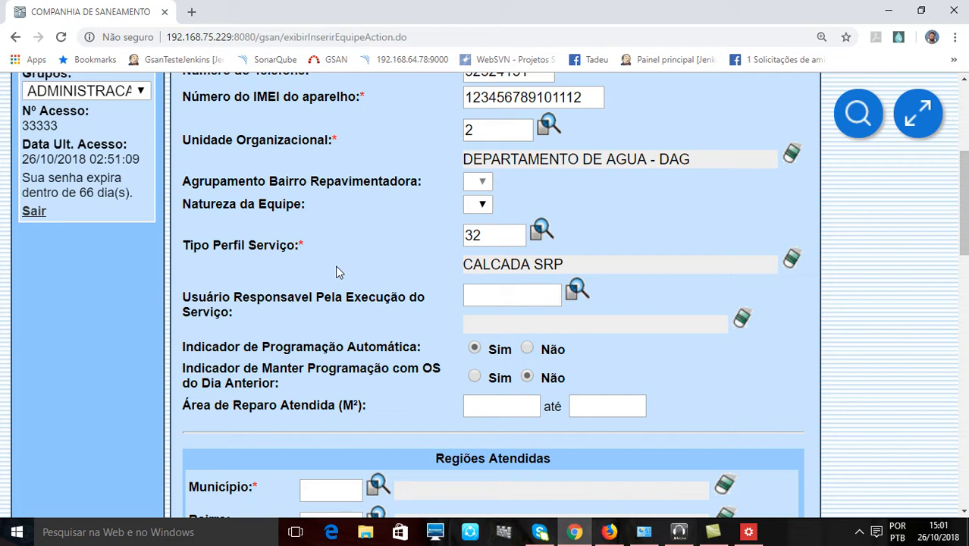
- View the Pesquisar Usuário search for the Usuário Responsavel Pela Execução do Serviço field and close it without choosing a user
left_click(528, 296)
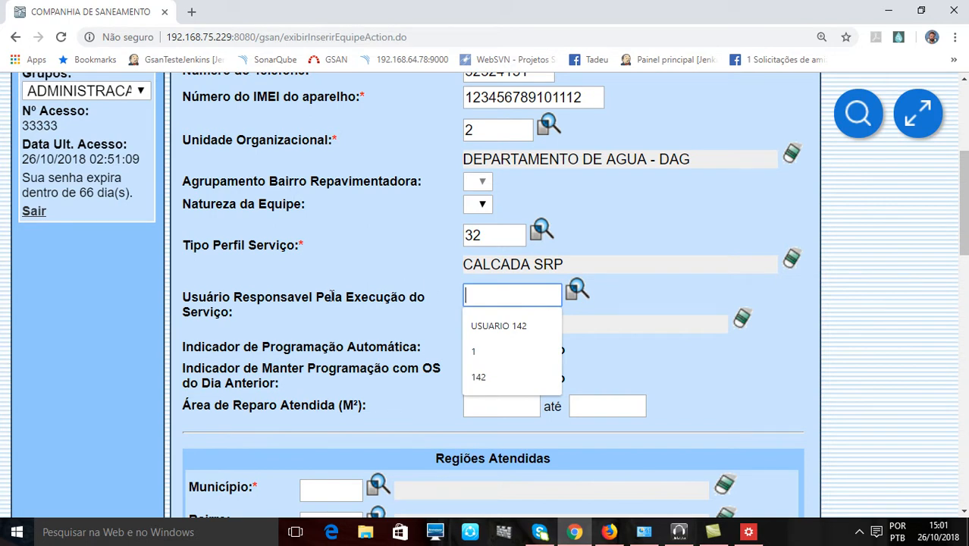
left_click_drag(331, 297, 393, 318)
left_click(392, 319)
left_click(542, 294)
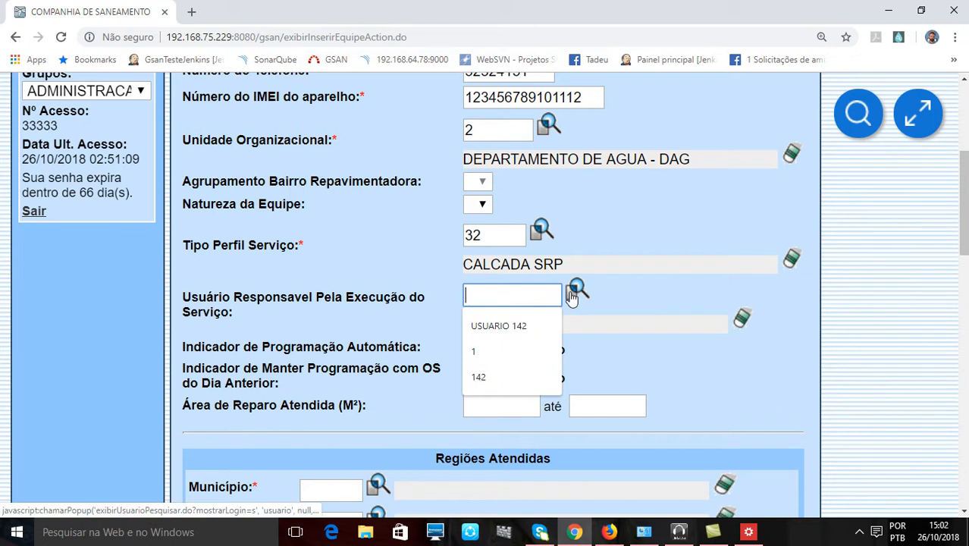
left_click(578, 290)
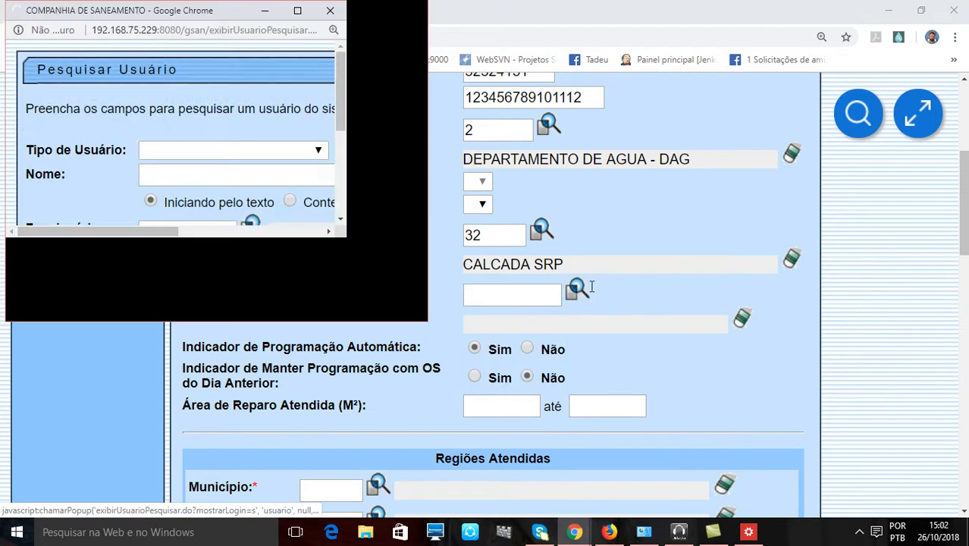
left_click(649, 63)
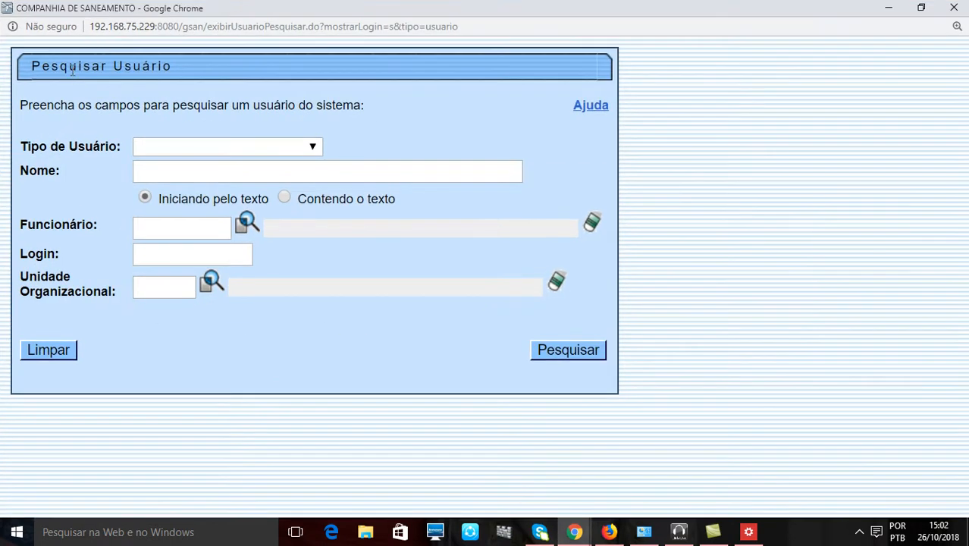
left_click_drag(72, 70, 214, 70)
left_click(954, 7)
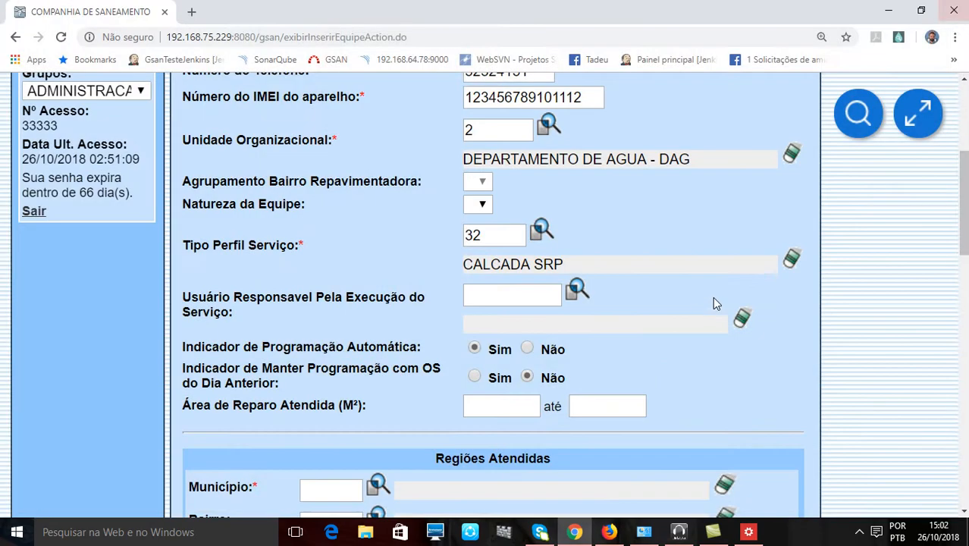
- Set Indicador de Manter Programação com OS do Dia Anterior to Sim, leaving Indicador de Programação Automática as it is
scroll(695, 300, "down", 1)
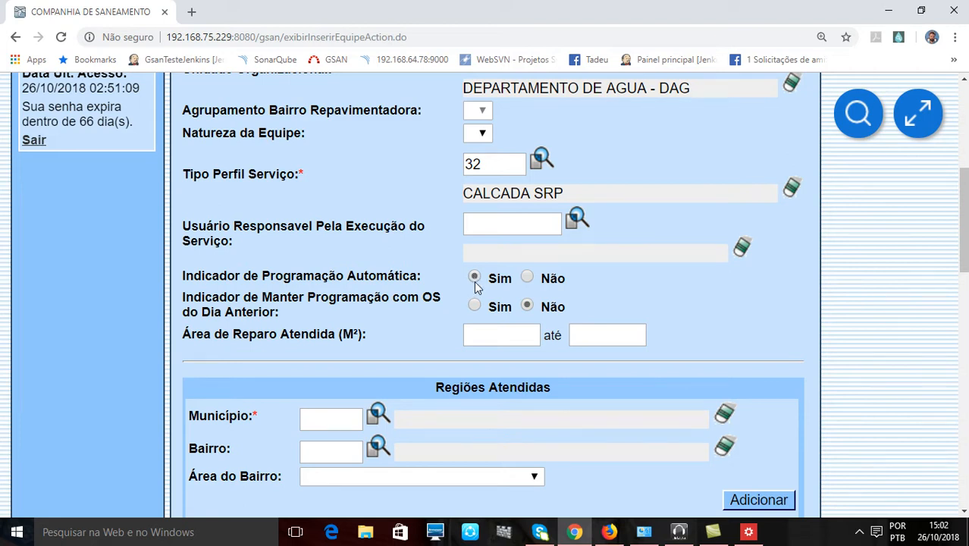
scroll(474, 281, "up", 5)
scroll(459, 277, "down", 4)
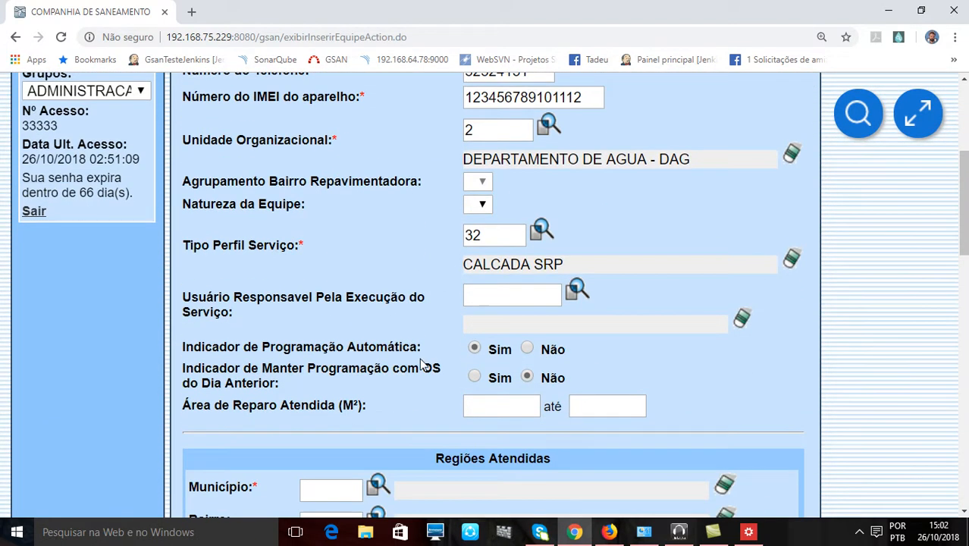
scroll(421, 357, "down", 2)
left_click_drag(283, 277, 421, 278)
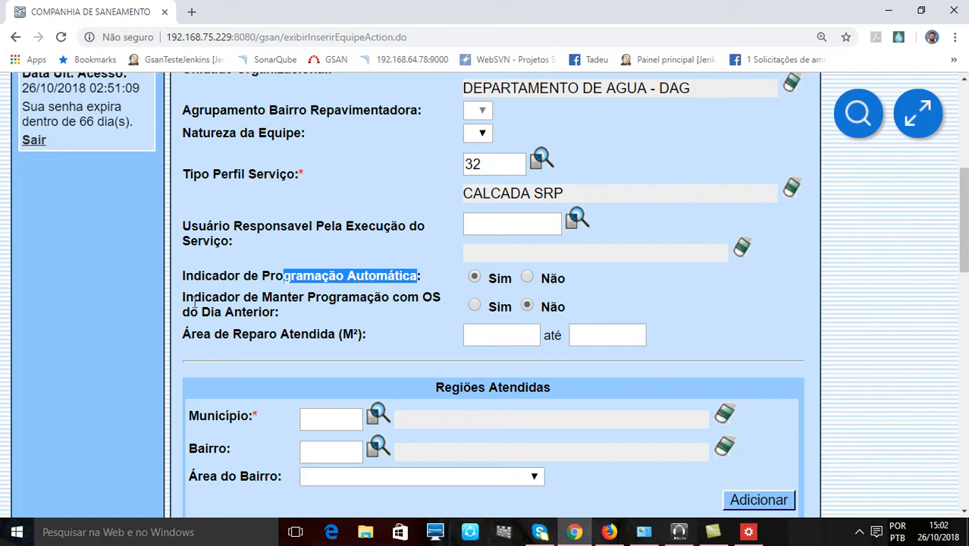
left_click_drag(195, 302, 271, 311)
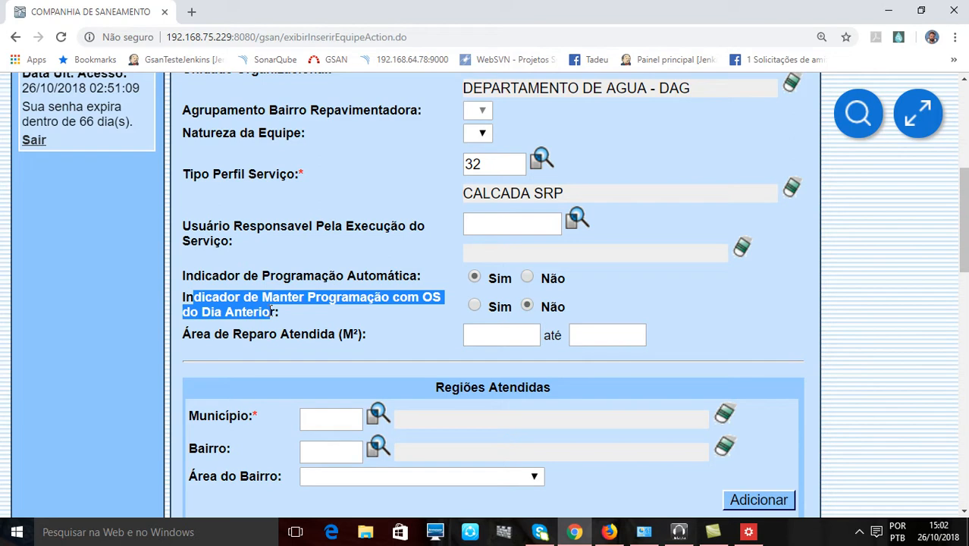
left_click(475, 305)
left_click(404, 311)
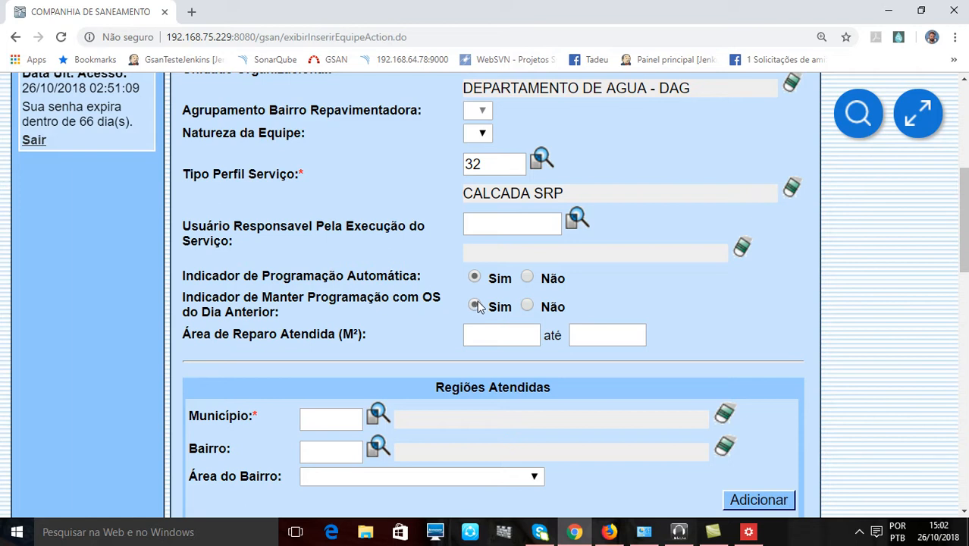
- Set the Área de Reparo Atendida range from 100,00 to 500,00 m²
left_click(503, 334)
type("100,00")
left_click(588, 332)
type("100,00")
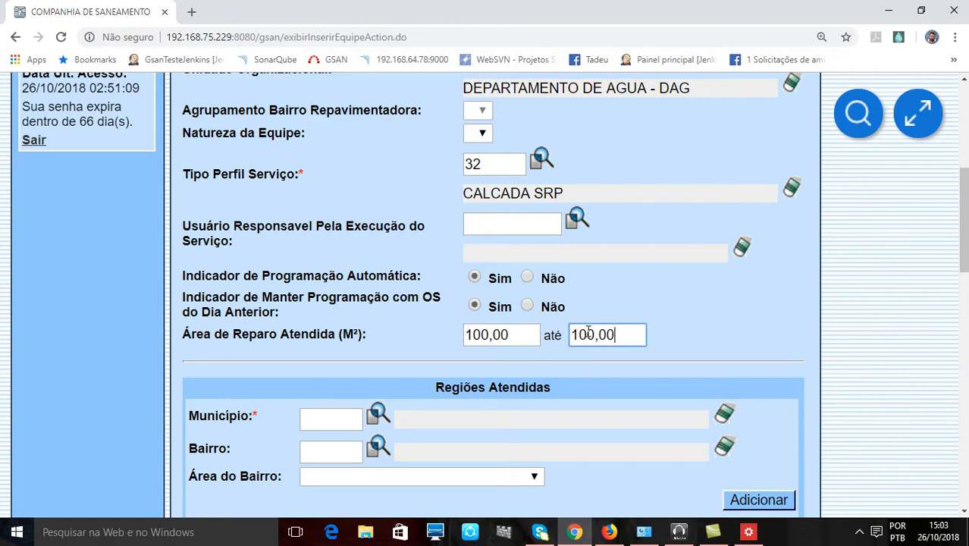
key("BackSpace")
key("BackSpace")
key("BackSpace")
key("BackSpace")
key("BackSpace")
key("BackSpace")
type("500,00")
- Clear both values of the Área de Reparo Atendida range
key("BackSpace")
key("BackSpace")
key("BackSpace")
key("BackSpace")
key("BackSpace")
key("BackSpace")
left_click(523, 338)
key("BackSpace")
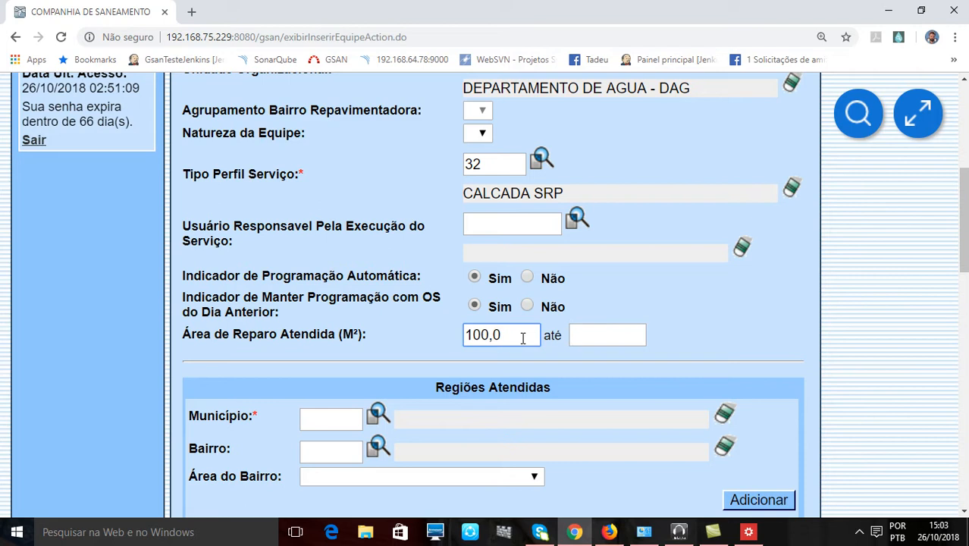
key("BackSpace")
key("BackSpace")
key("BackSpace")
key("BackSpace")
key("BackSpace")
- Set the Município of the Regiões Atendidas section to code 1 and load its name
scroll(382, 343, "up", 5)
scroll(382, 344, "down", 2)
scroll(494, 280, "down", 3)
scroll(493, 279, "down", 4)
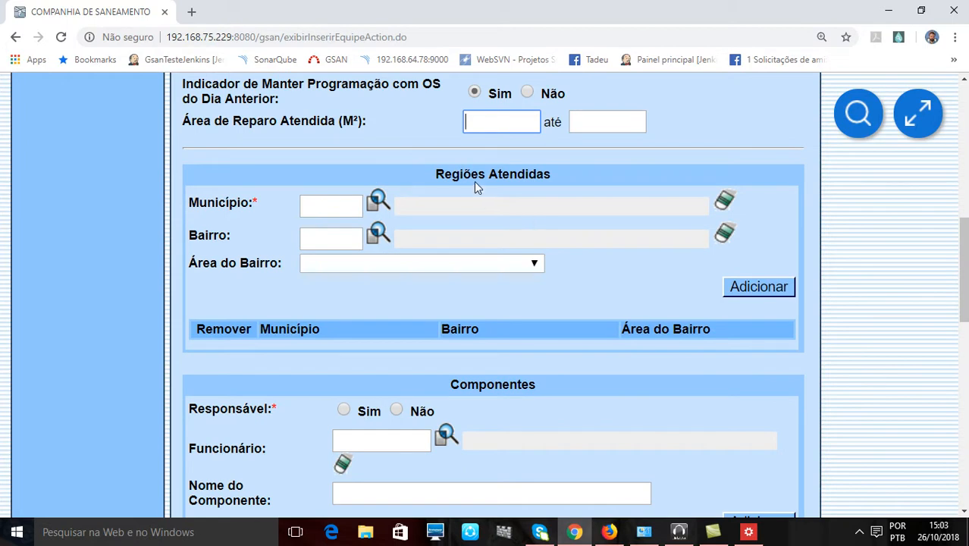
left_click(350, 209)
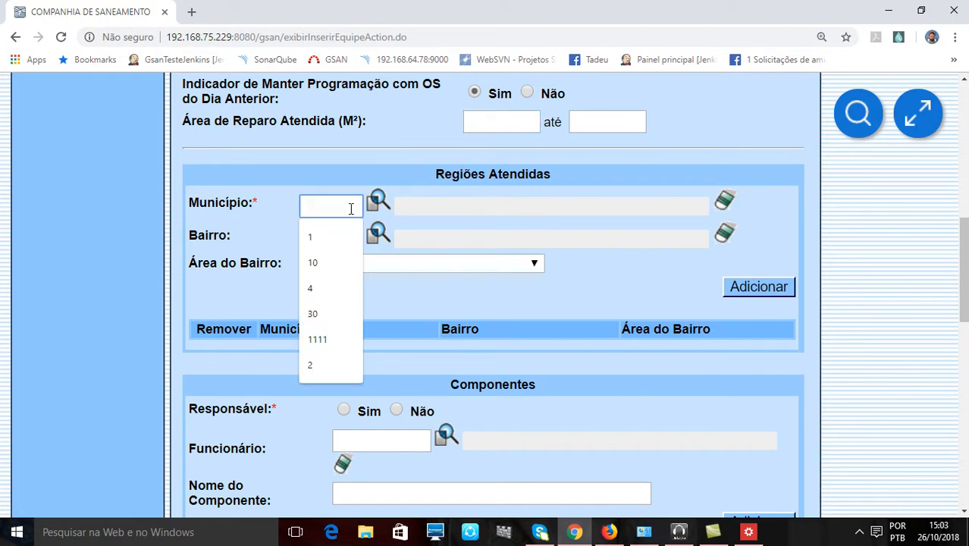
type("1")
left_click(275, 212)
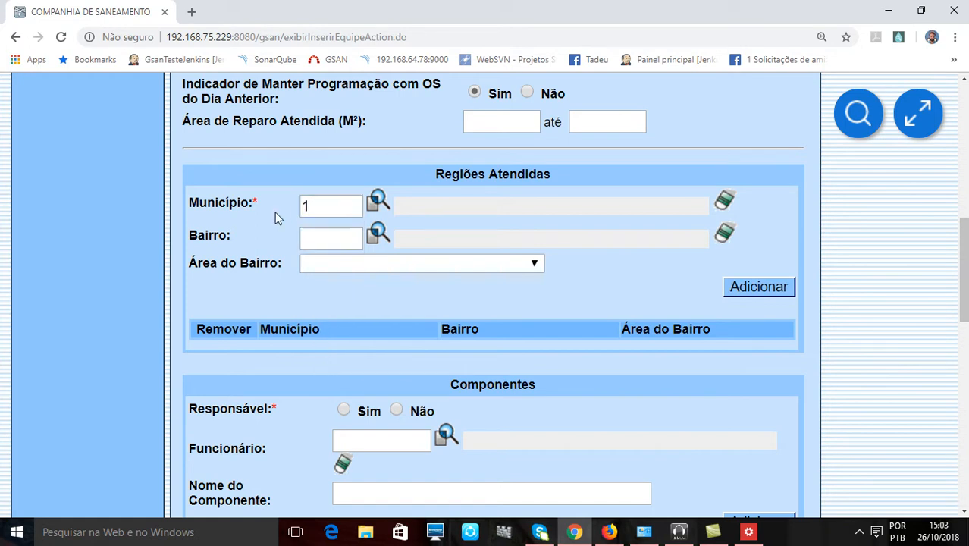
left_click(354, 214)
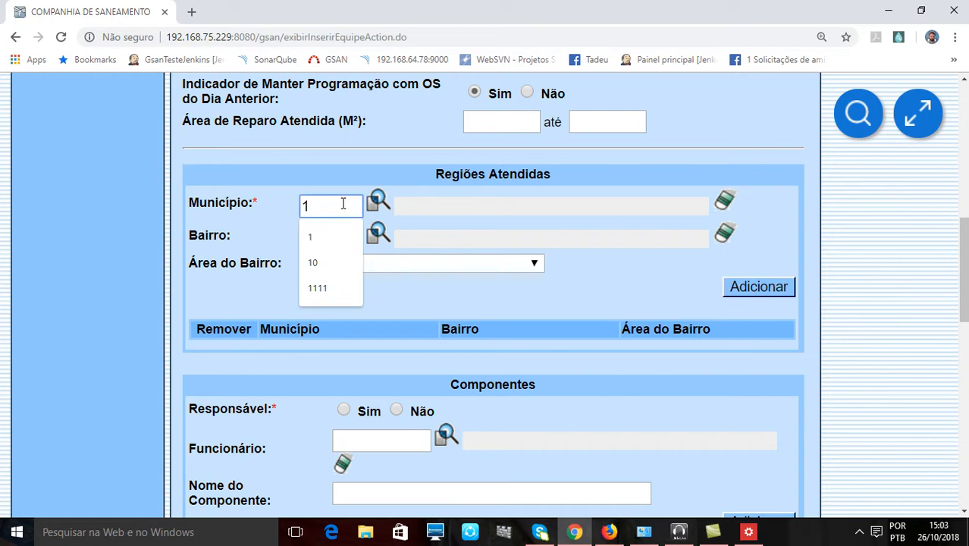
key("Return")
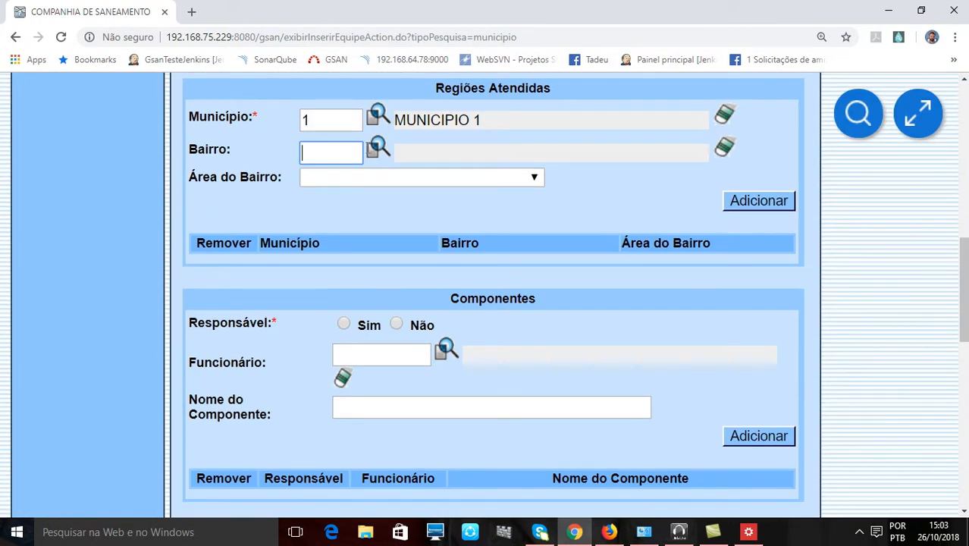
- Search for neighbourhoods of MUNICIPIO 1 whose name contains the text A and choose BAIRRO 167 as the Bairro
left_click(379, 153)
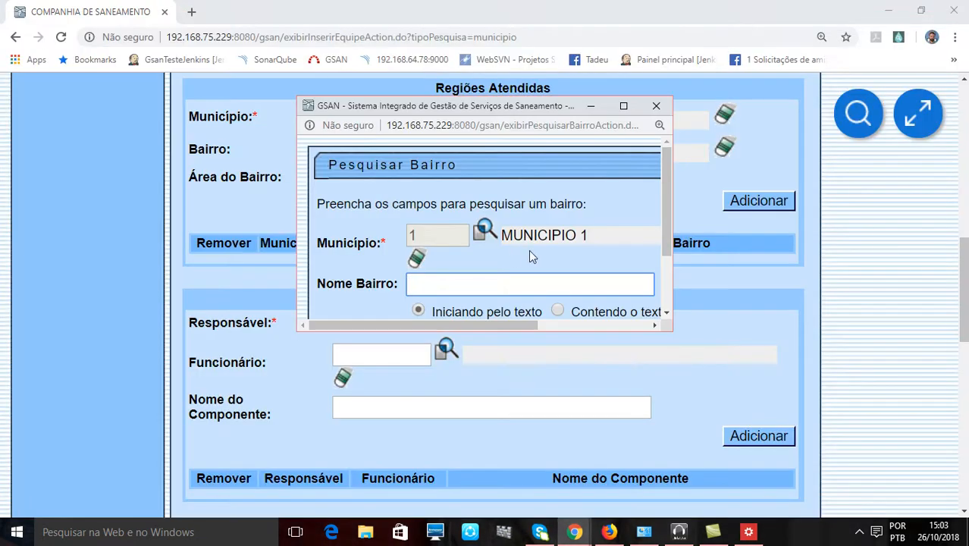
left_click(622, 107)
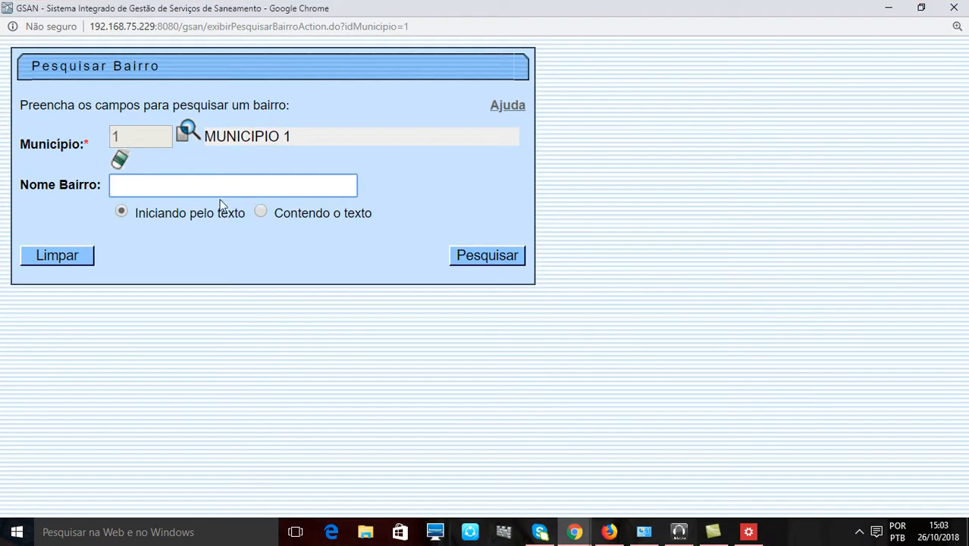
type("A")
left_click(261, 212)
left_click(489, 255)
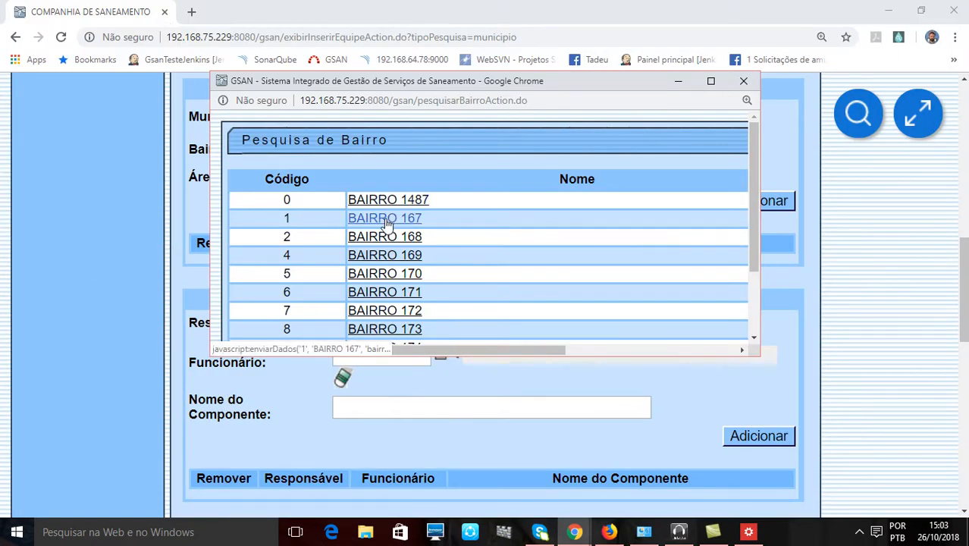
left_click(385, 219)
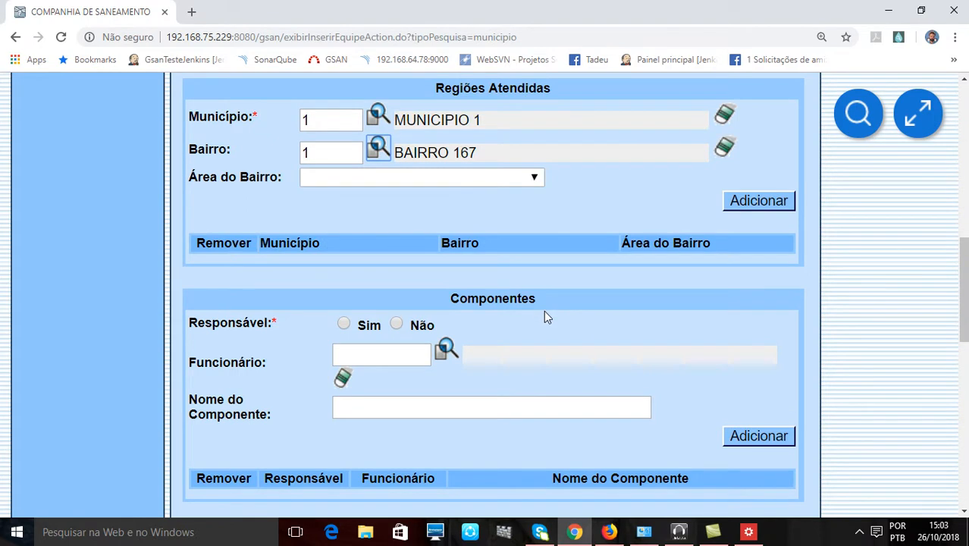
- Examine the Área do Bairro options offered for BAIRRO 167 in the Regiões Atendidas section
scroll(544, 311, "down", 2)
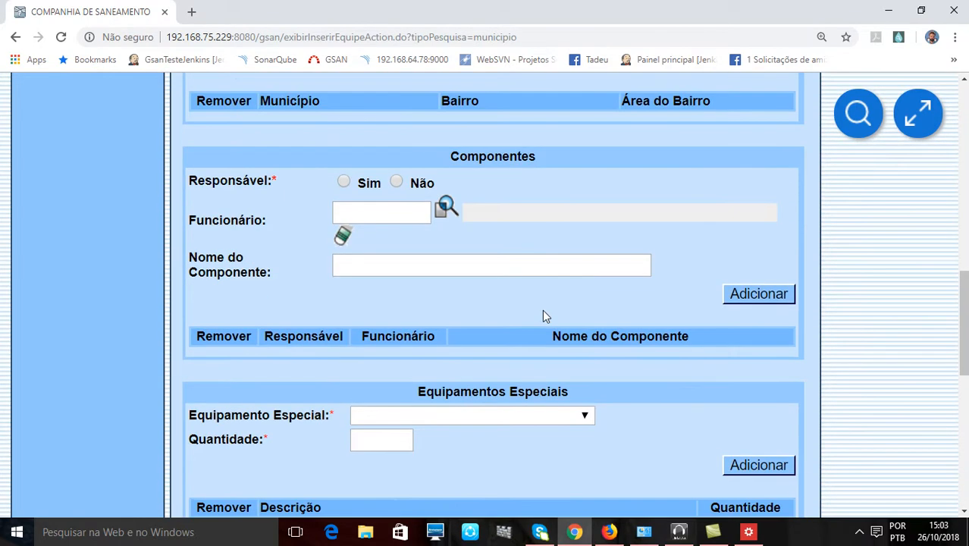
scroll(503, 291, "up", 4)
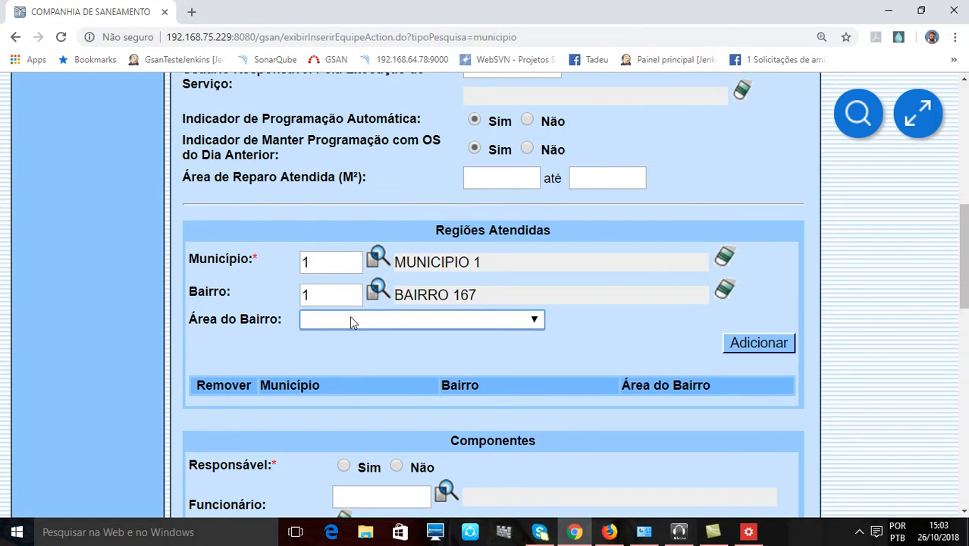
left_click(538, 323)
left_click(538, 323)
left_click(538, 323)
left_click(537, 323)
left_click(538, 323)
left_click(538, 323)
left_click(538, 323)
left_click(538, 323)
left_click(590, 330)
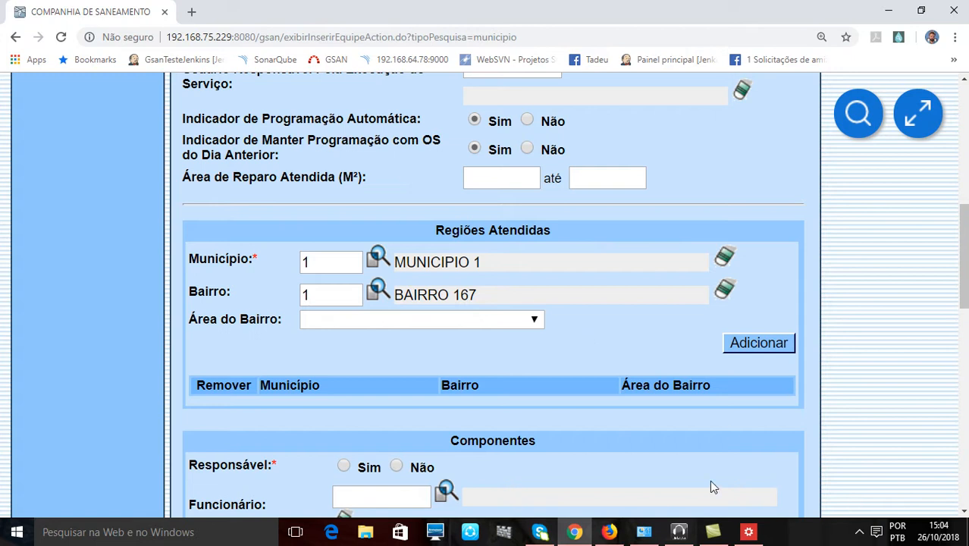
- Add MUNICIPIO 1 with BAIRRO 167 to the Regiões Atendidas list, leaving the Área do Bairro blank
left_click_drag(435, 230, 562, 229)
scroll(573, 298, "up", 1)
scroll(573, 298, "up", 5)
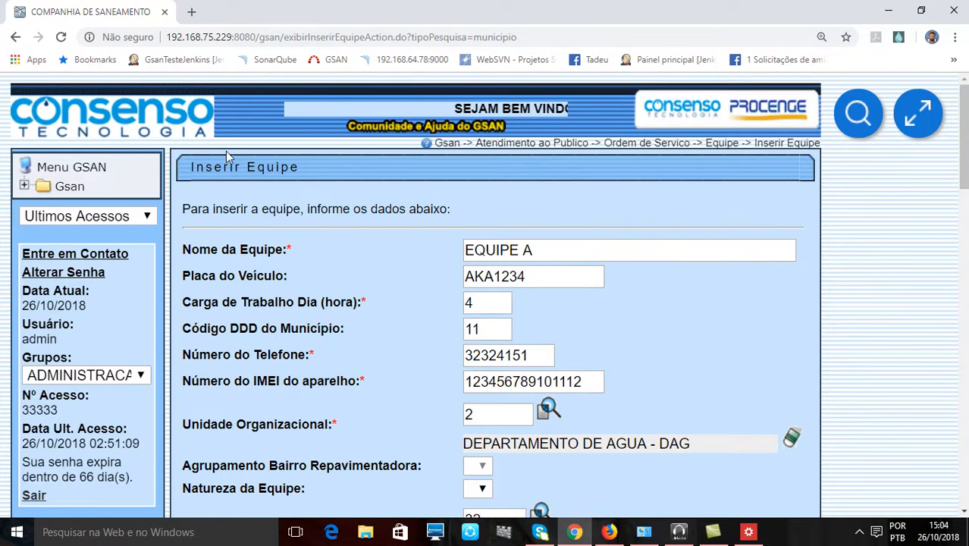
scroll(551, 309, "down", 6)
left_click(740, 361)
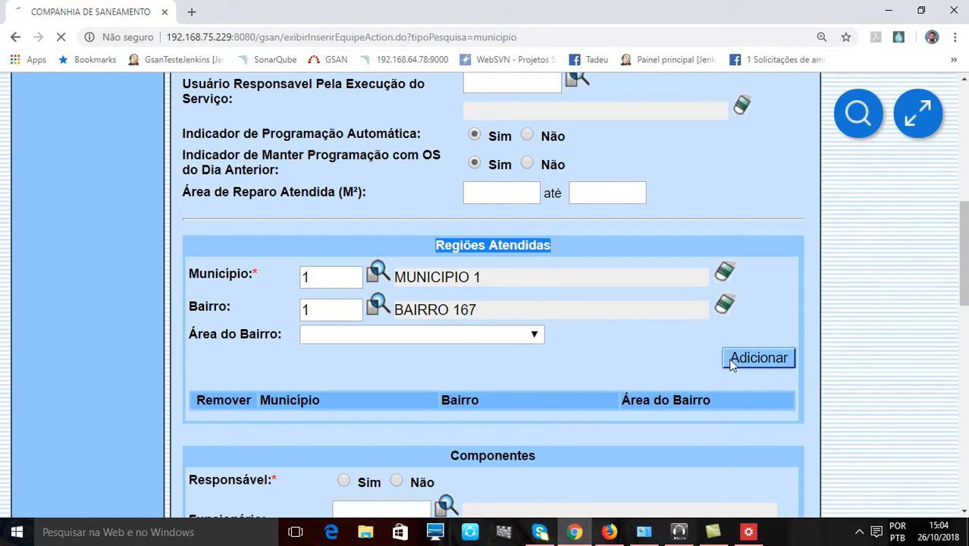
scroll(660, 350, "down", 10)
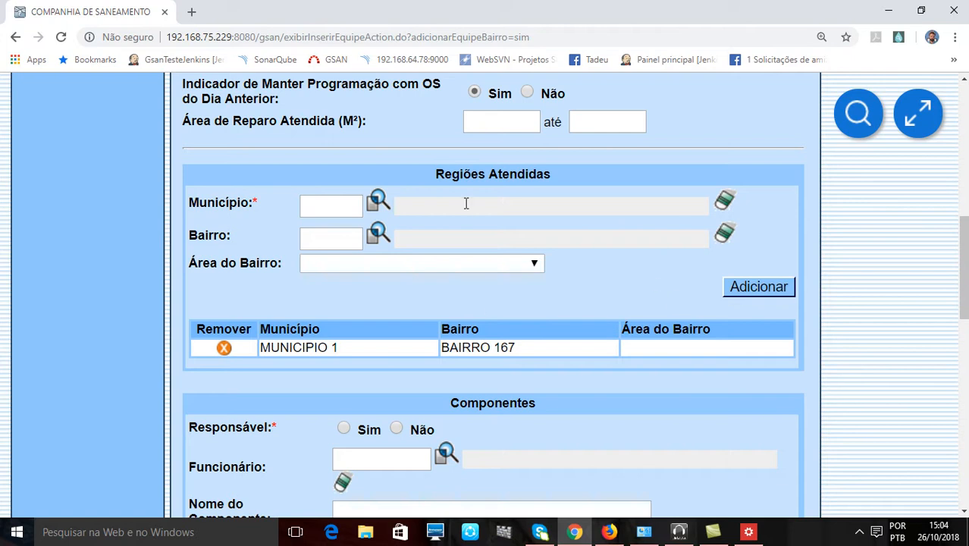
left_click_drag(448, 173, 493, 175)
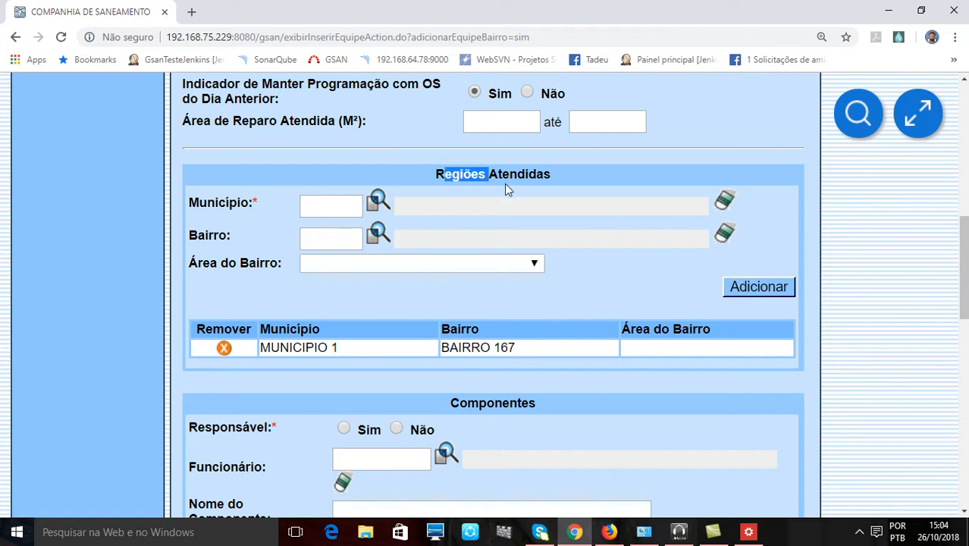
left_click(581, 287)
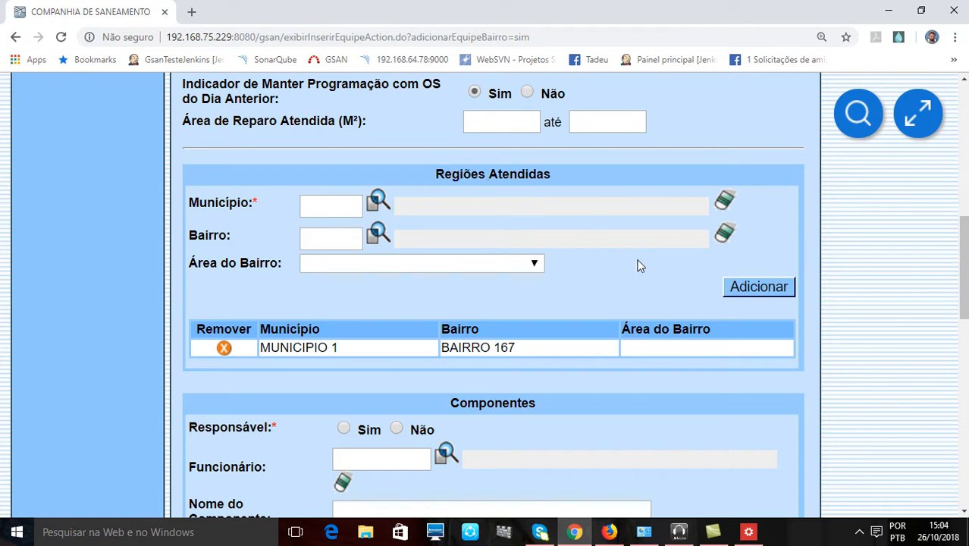
- Examine the Funcionário and Nome do Componente fields of the Componentes section
scroll(638, 266, "down", 3)
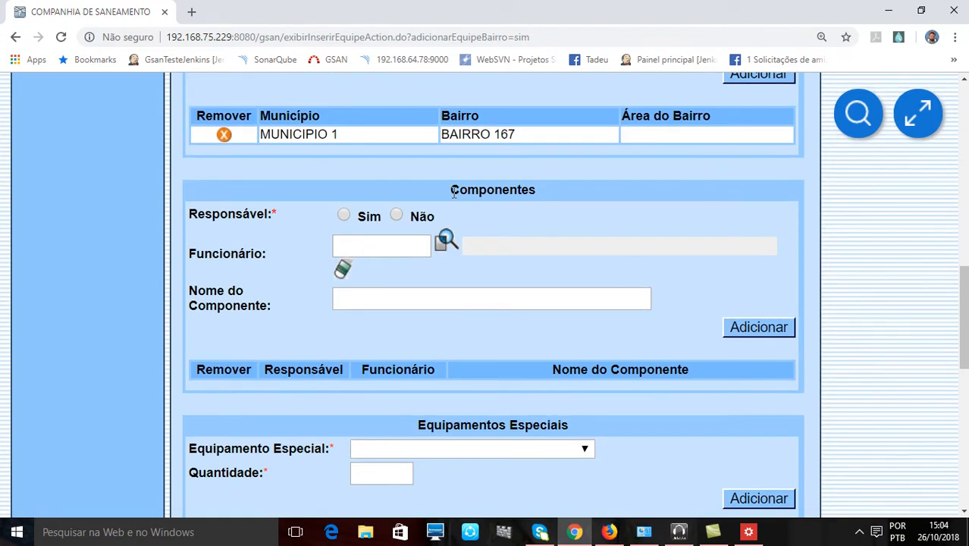
left_click_drag(449, 186, 547, 193)
left_click(588, 230)
left_click(381, 247)
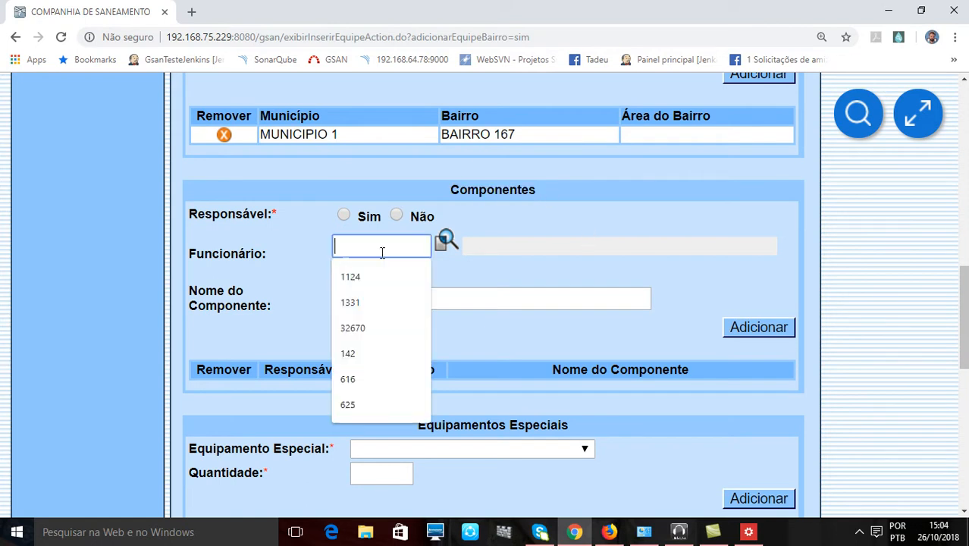
left_click(437, 300)
left_click(574, 273)
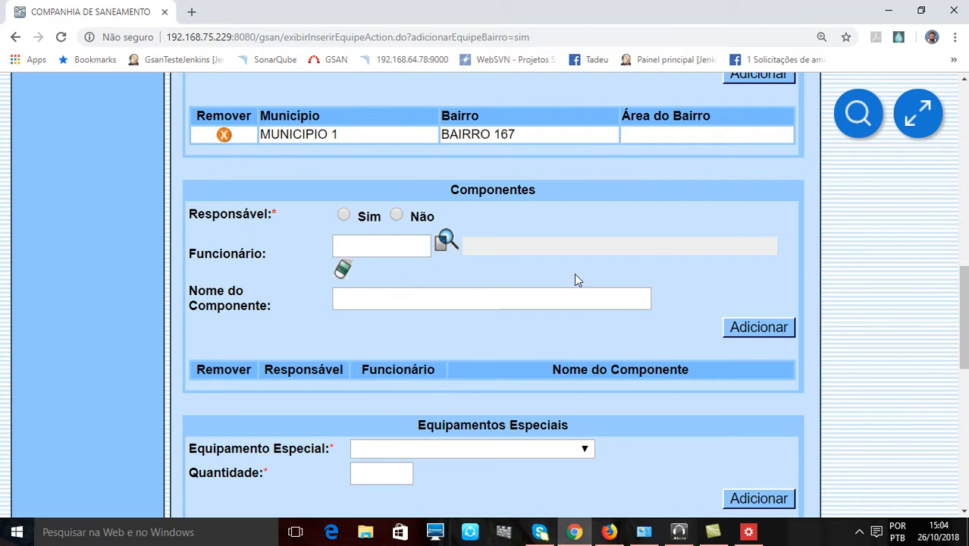
left_click(407, 245)
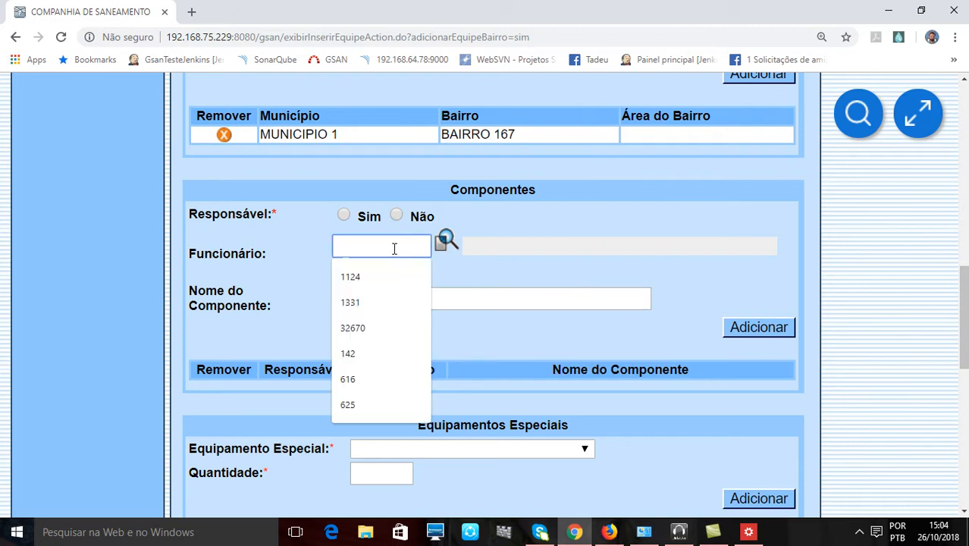
left_click(541, 287)
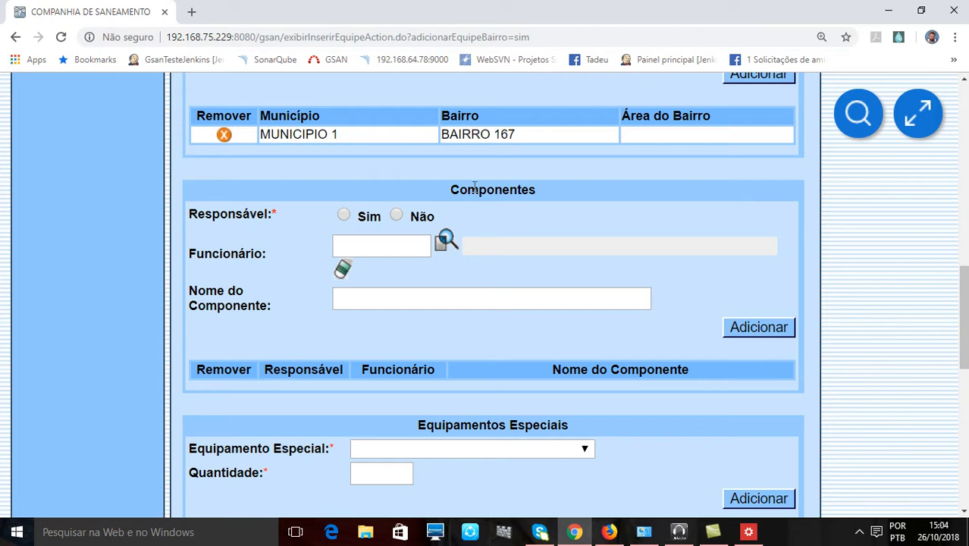
- Set Responsável to Sim for the first team component
left_click_drag(480, 189, 536, 189)
left_click(346, 216)
left_click(521, 207)
- Search for employees whose name contains the text A and choose FUNCIONARIO 10 as the Funcionário
left_click(446, 241)
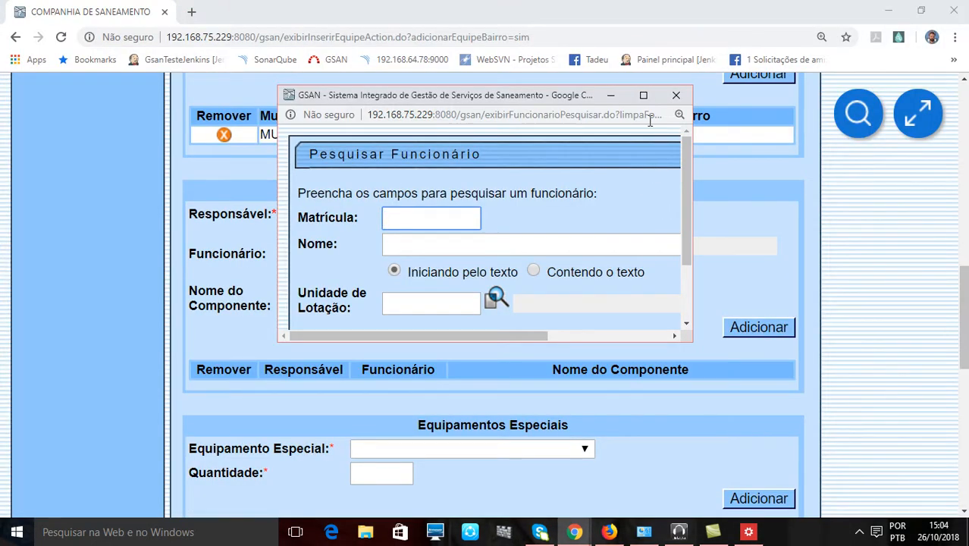
left_click(643, 95)
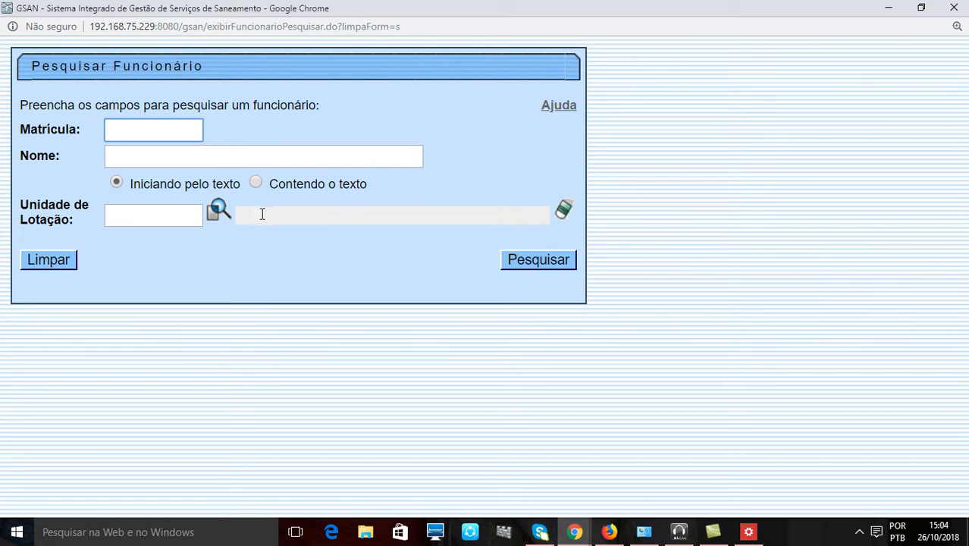
left_click(130, 127)
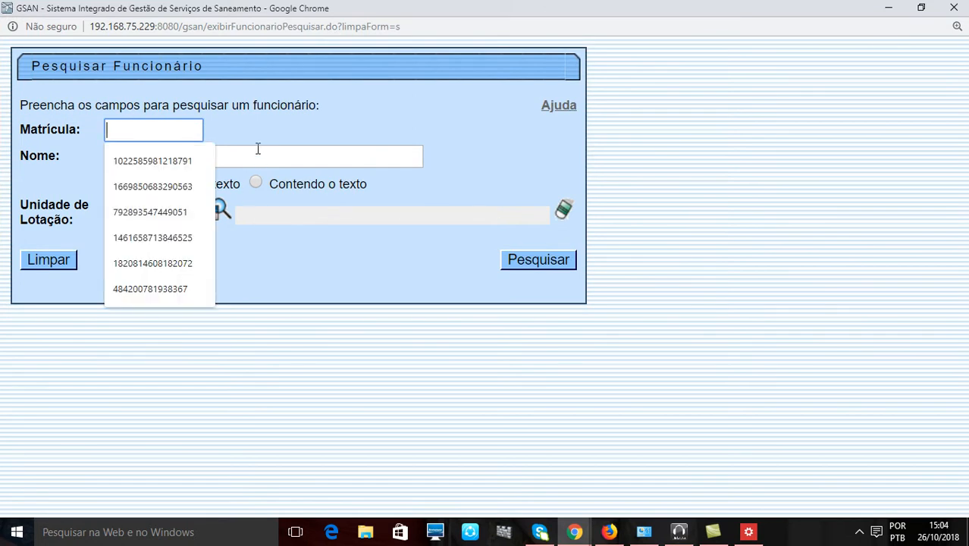
left_click(258, 151)
type("A")
left_click(217, 188)
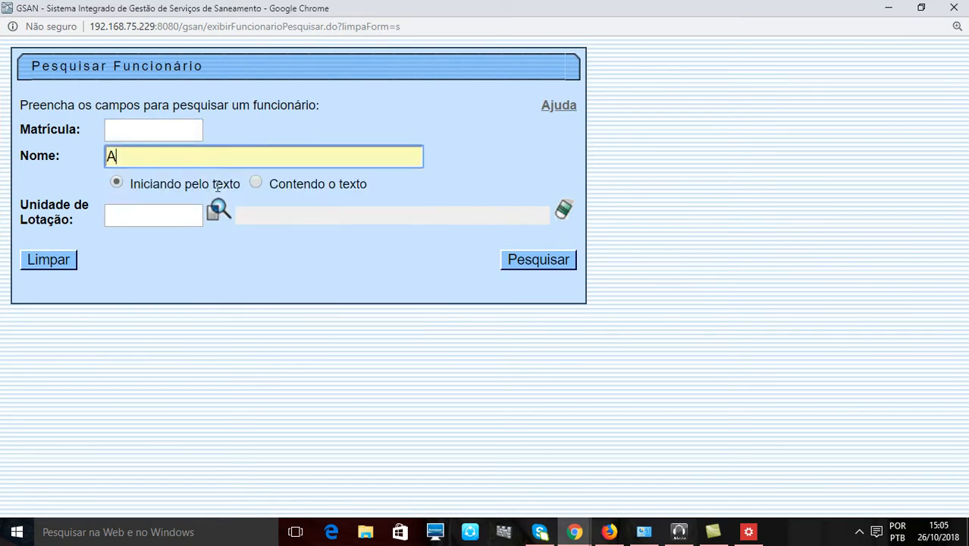
left_click(258, 183)
left_click(522, 259)
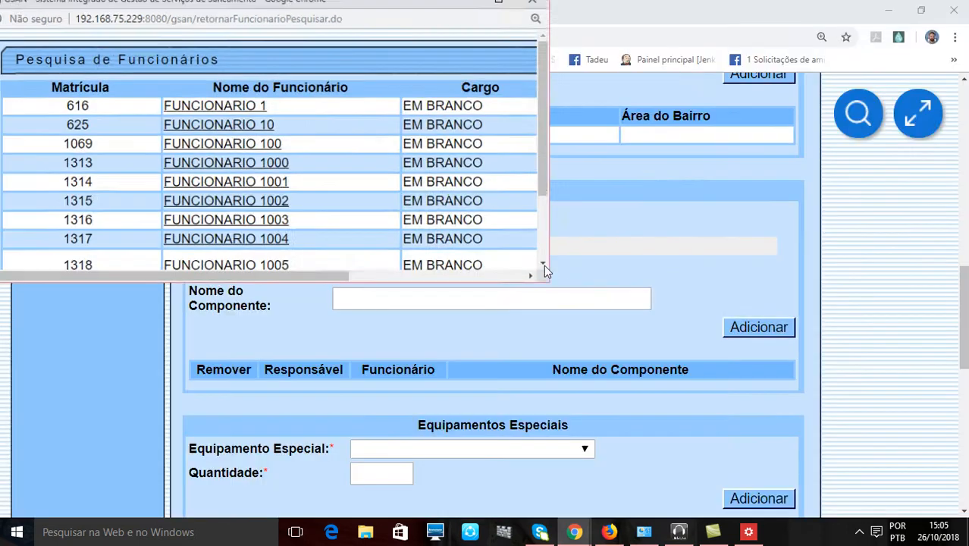
left_click(710, 80)
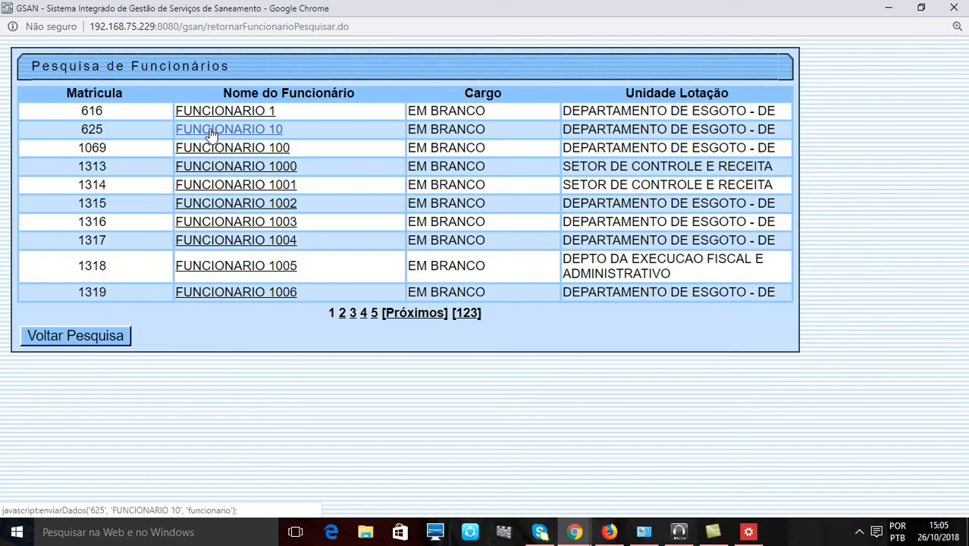
left_click(212, 134)
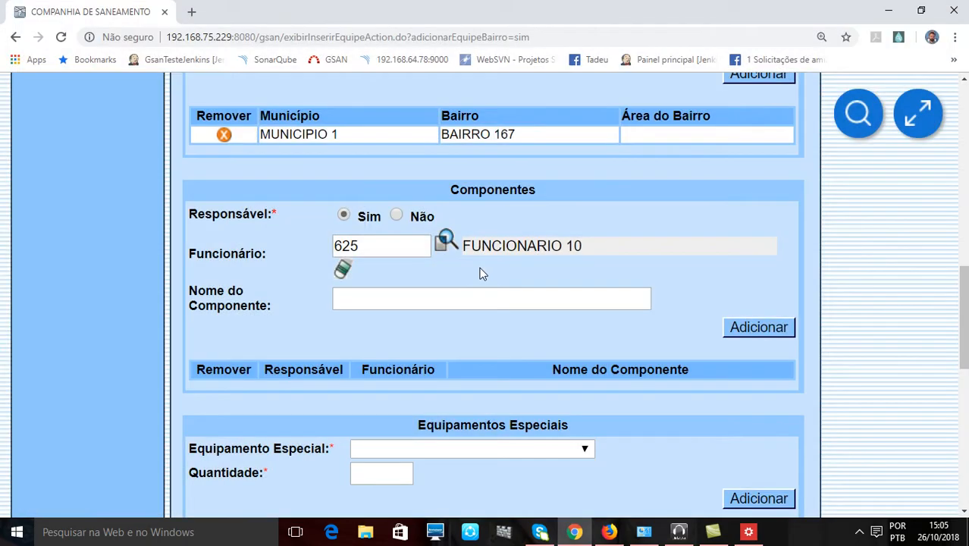
- Enter the person's name as Nome do Componente and add the responsible member to the Componentes list
left_click(374, 305)
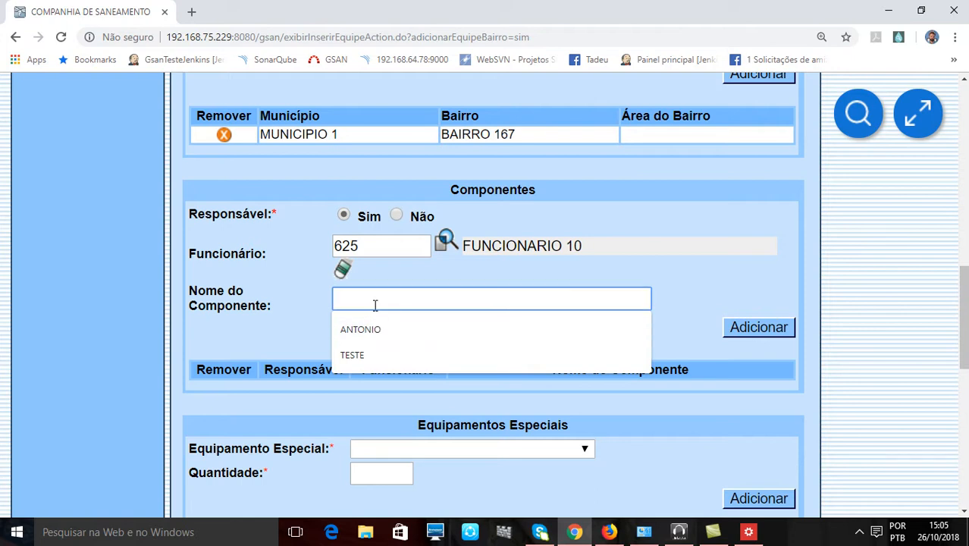
type("ANDRE")
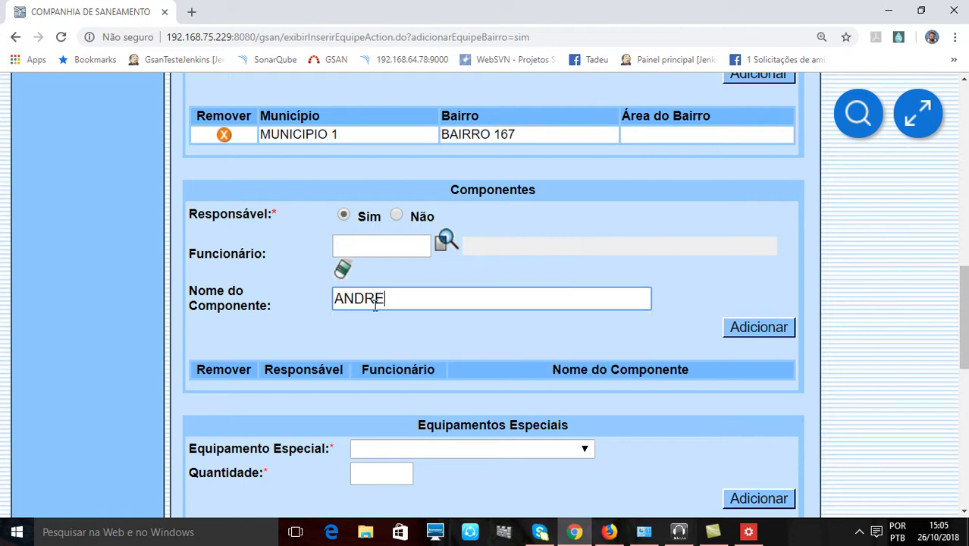
left_click(667, 276)
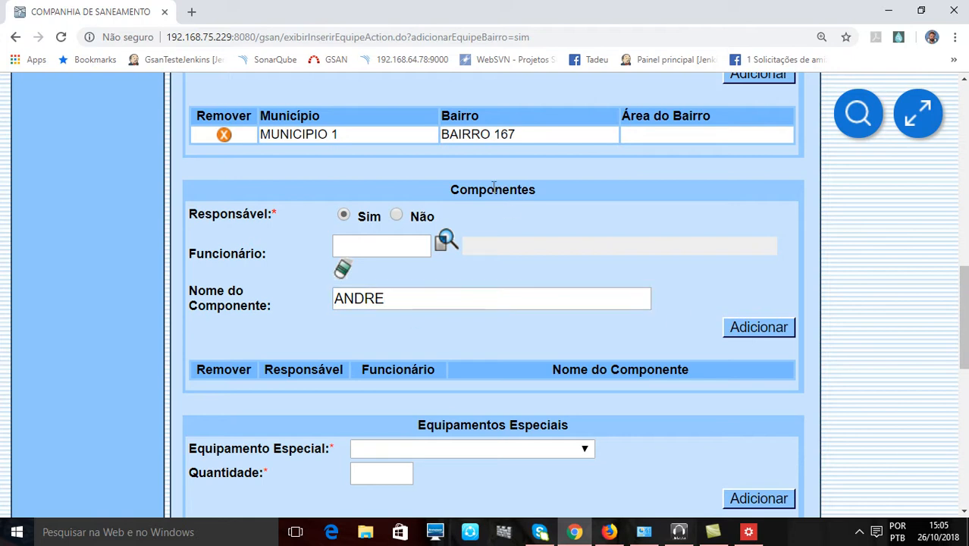
left_click(750, 327)
scroll(705, 306, "down", 10)
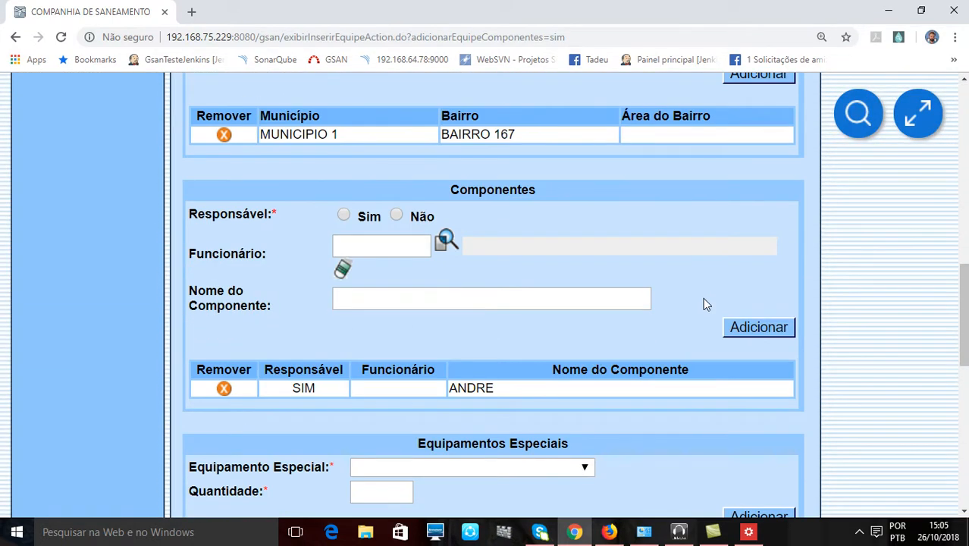
- Review the added component, the Tipo Perfil Serviço and the Regiões Atendidas of the team form
scroll(703, 304, "down", 1)
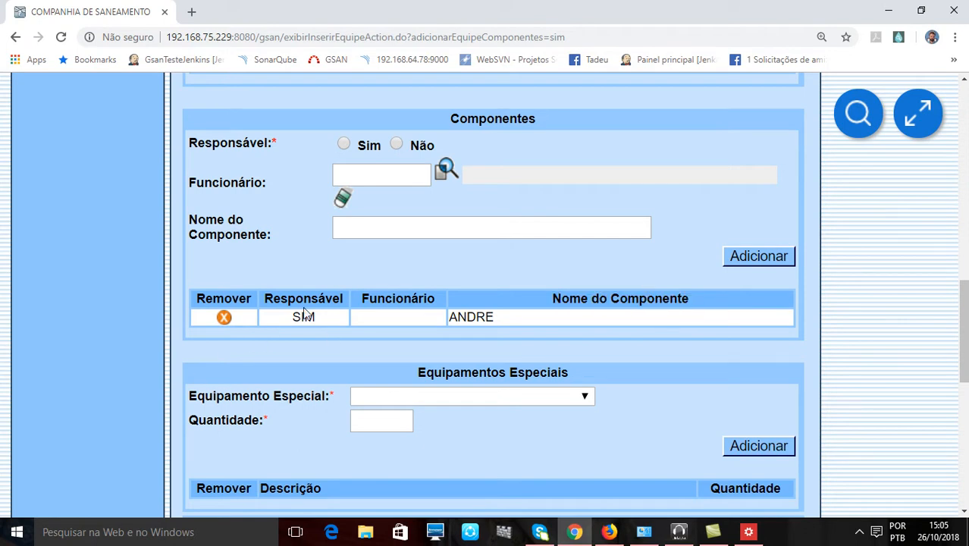
left_click_drag(295, 320, 325, 319)
left_click(543, 267)
scroll(546, 317, "up", 1)
scroll(543, 311, "up", 11)
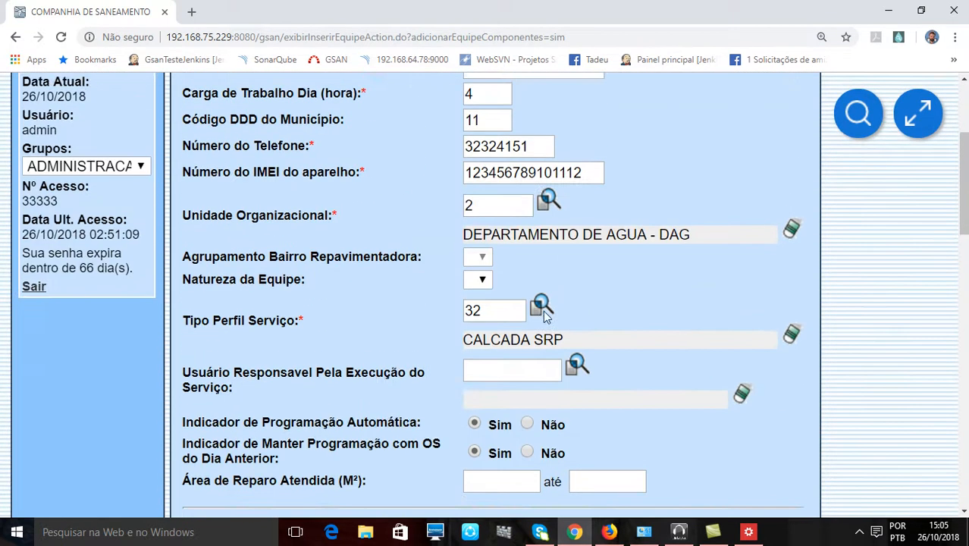
scroll(545, 311, "down", 2)
scroll(343, 334, "down", 2)
left_click_drag(269, 245, 338, 261)
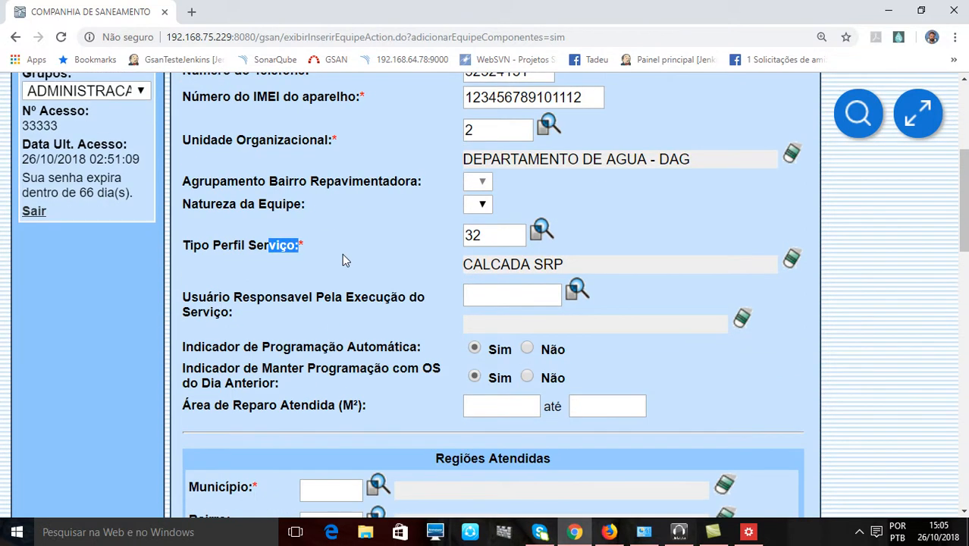
left_click(342, 255)
scroll(355, 304, "down", 6)
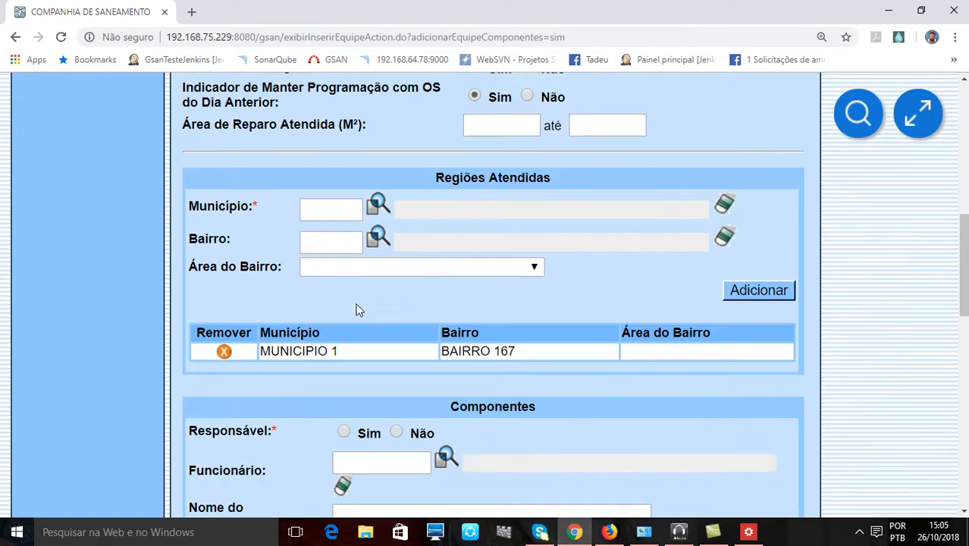
- Set Responsável to Não for a second component and choose FUNCIONARIO 1007 from page 2 of a Contendo o texto employee search
scroll(360, 311, "down", 1)
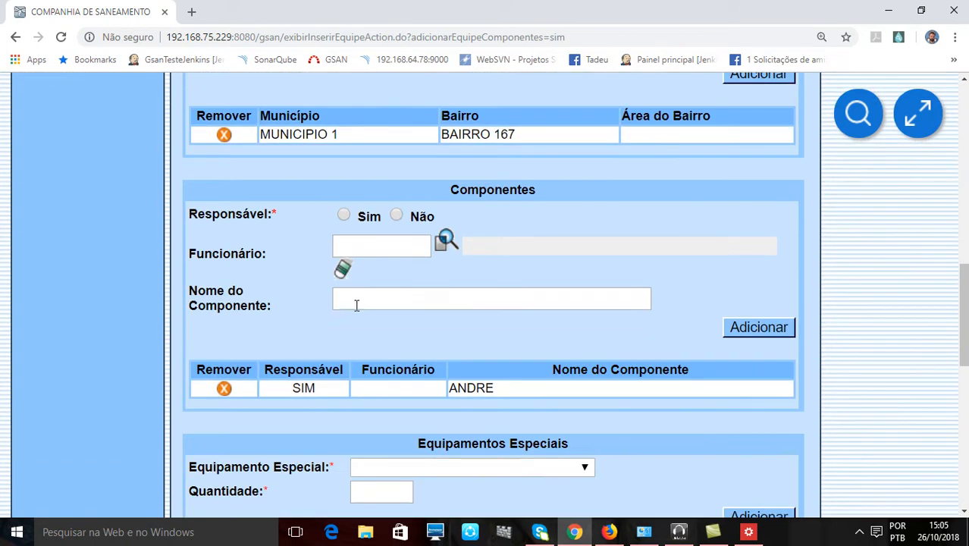
left_click(398, 216)
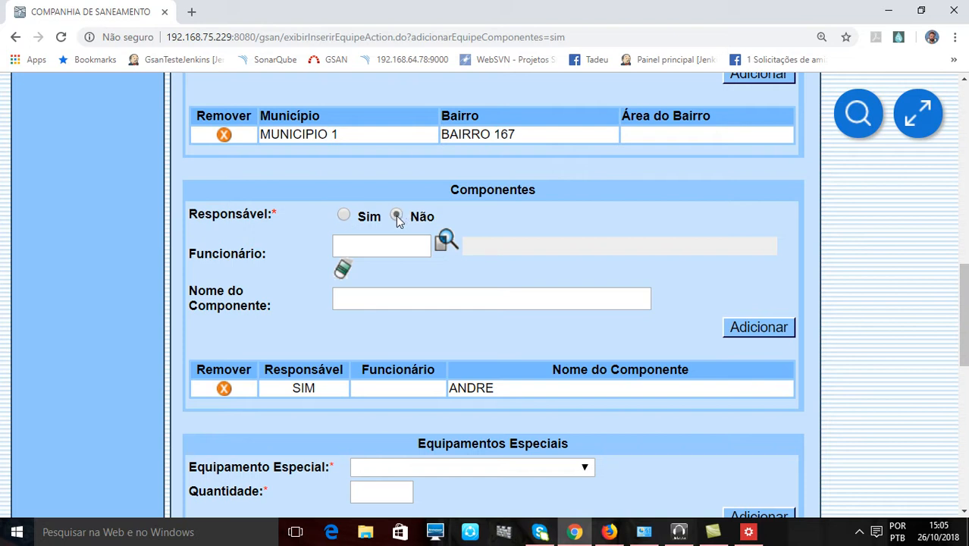
left_click(446, 254)
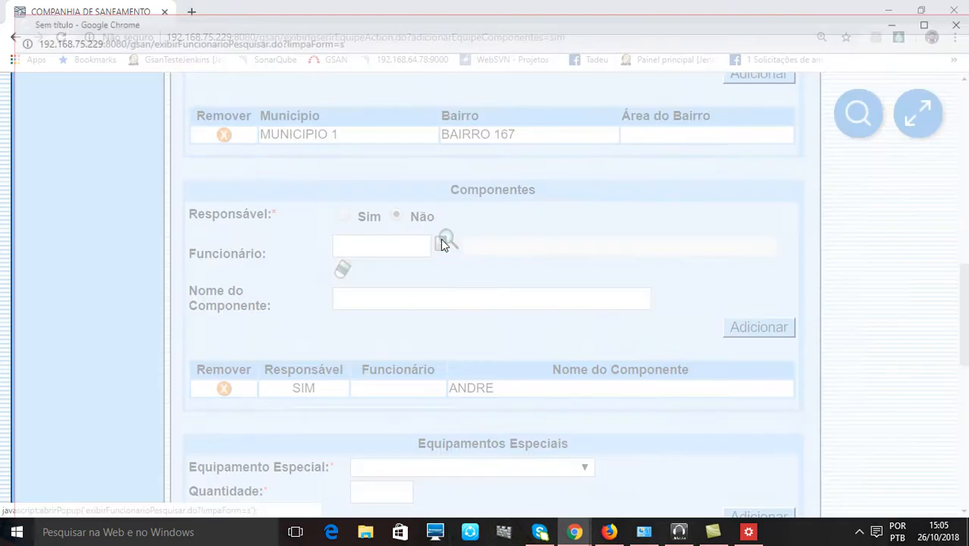
left_click(644, 96)
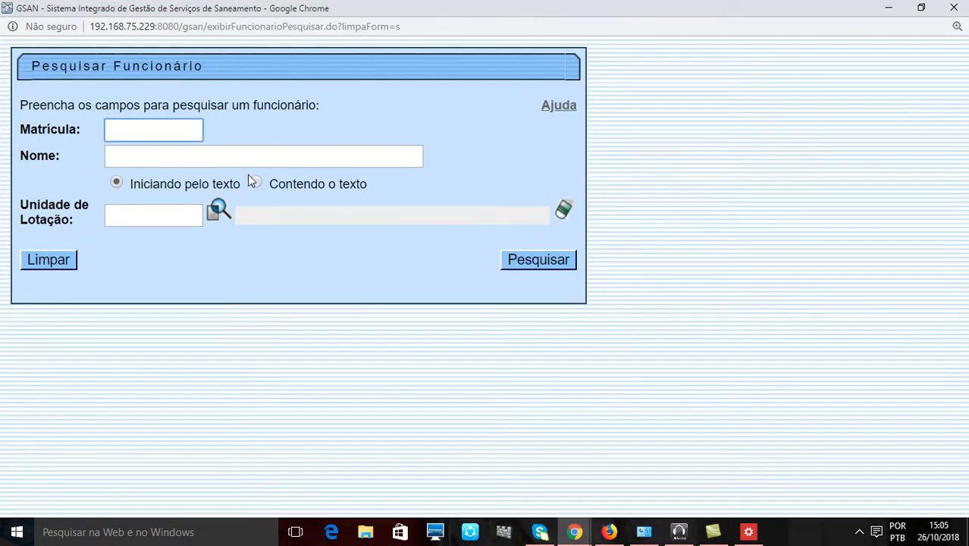
left_click(233, 154)
left_click(210, 188)
left_click(255, 182)
left_click(537, 260)
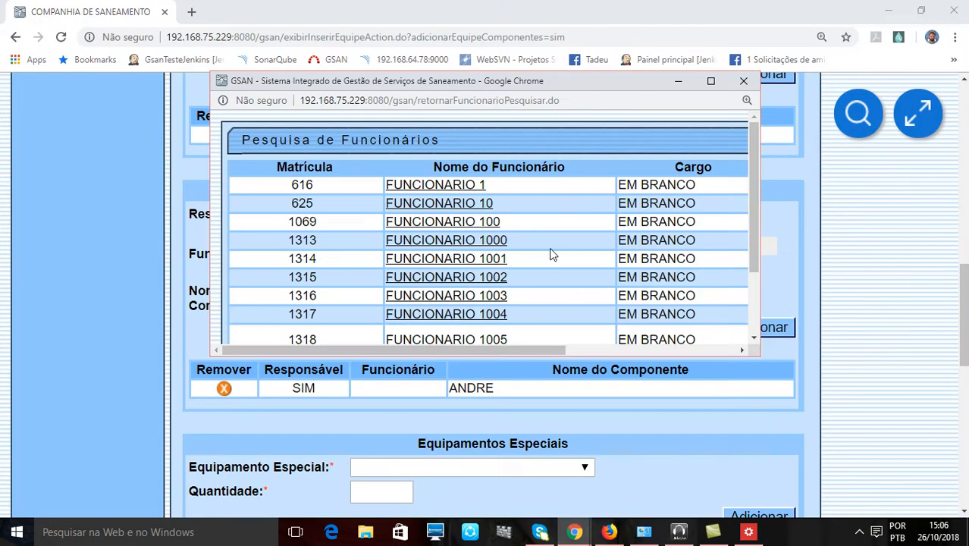
left_click(710, 85)
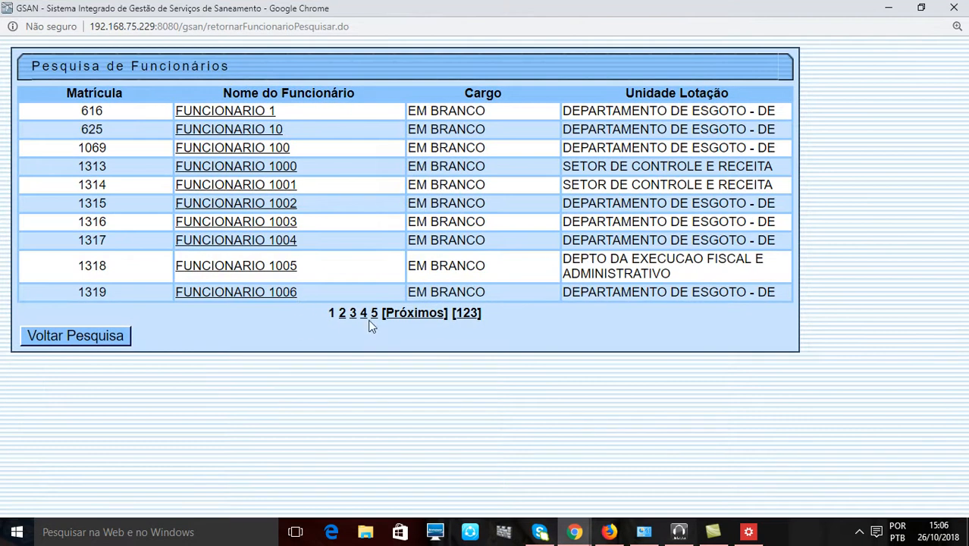
left_click(340, 314)
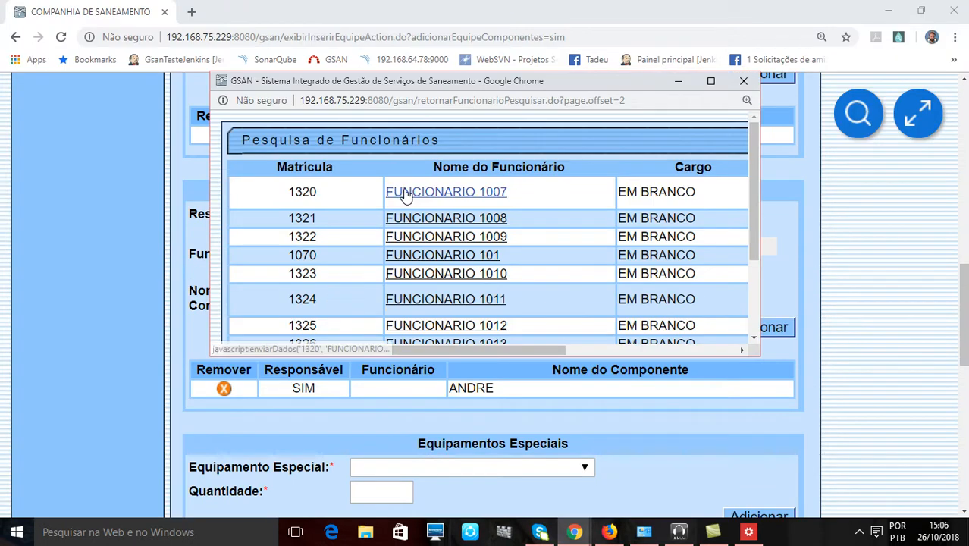
left_click(402, 192)
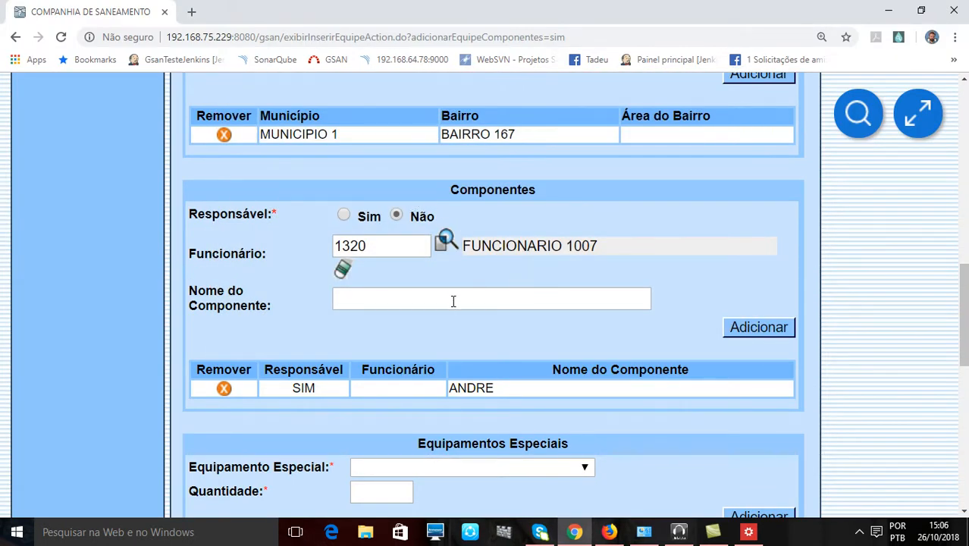
- Enter the person's name as Nome do Componente and add the non-responsible member to the Componentes list
left_click(453, 302)
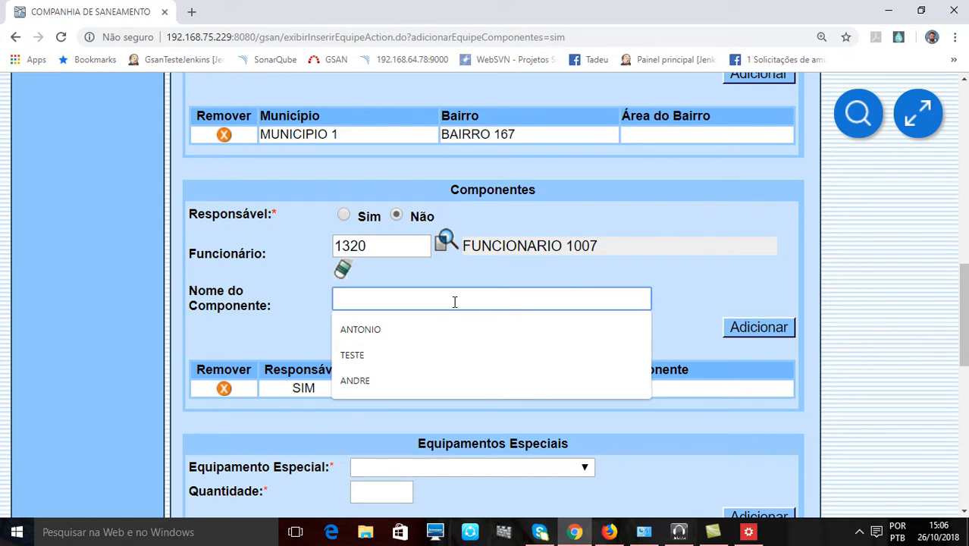
type("SILVA")
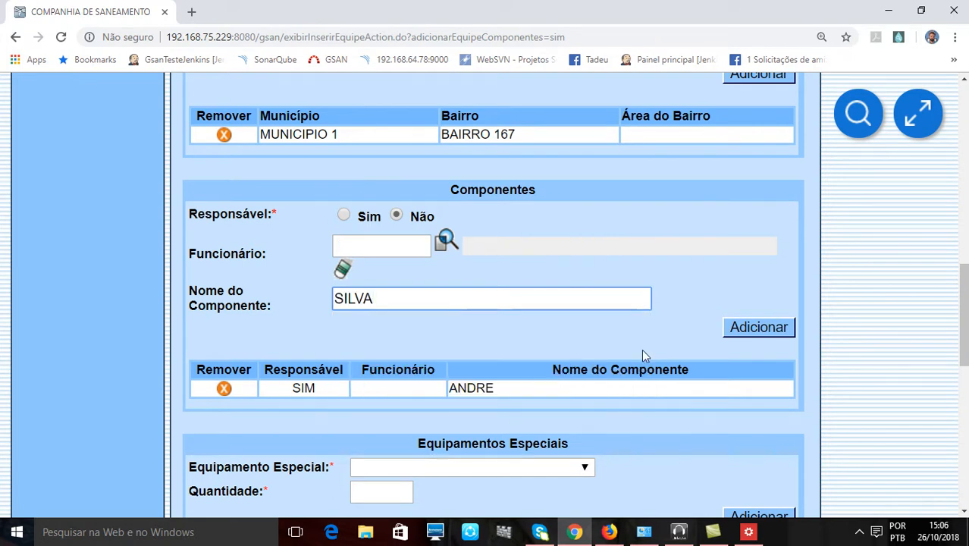
left_click(756, 328)
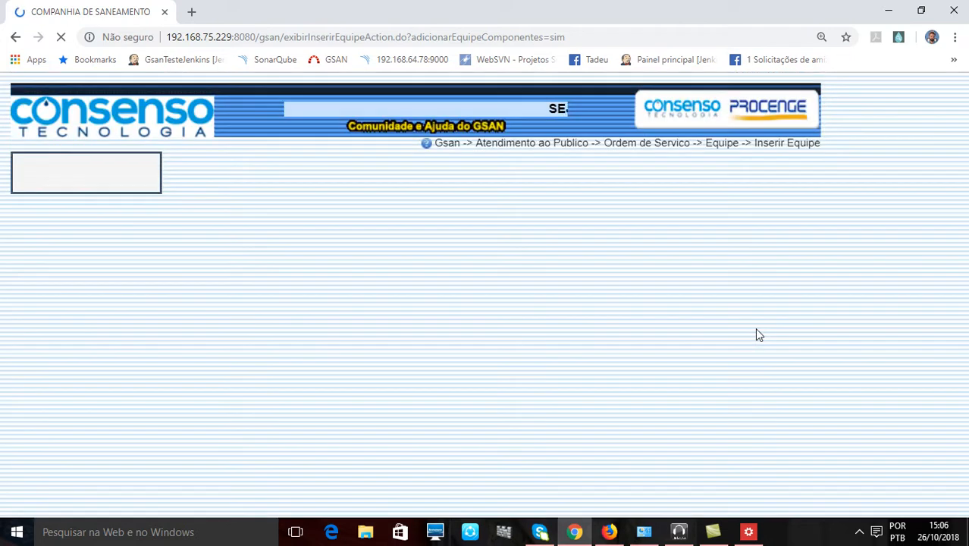
- Add the special equipment TRATOR with Quantidade 1 to the team's Equipamentos Especiais
scroll(736, 326, "down", 11)
scroll(722, 327, "down", 1)
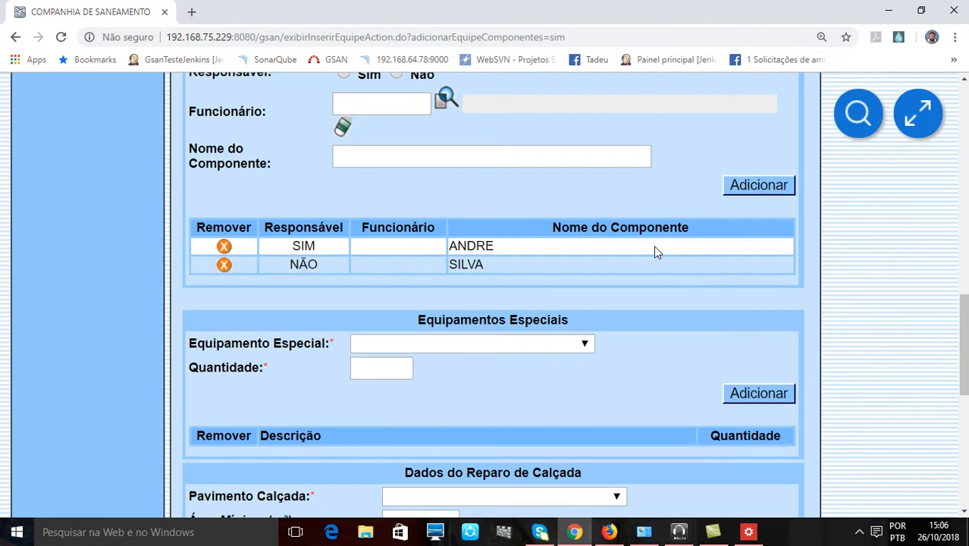
scroll(654, 245, "down", 2)
left_click(464, 200)
left_click(465, 200)
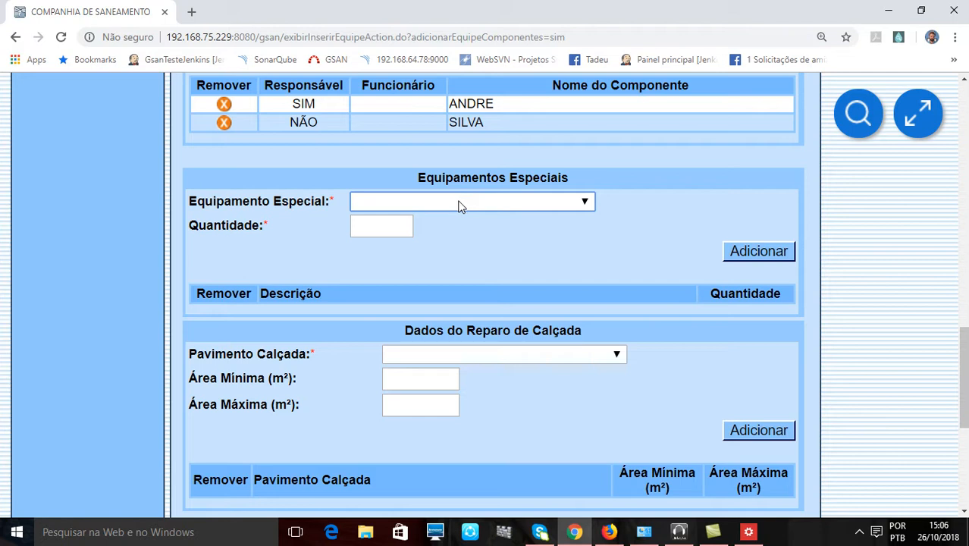
left_click(455, 201)
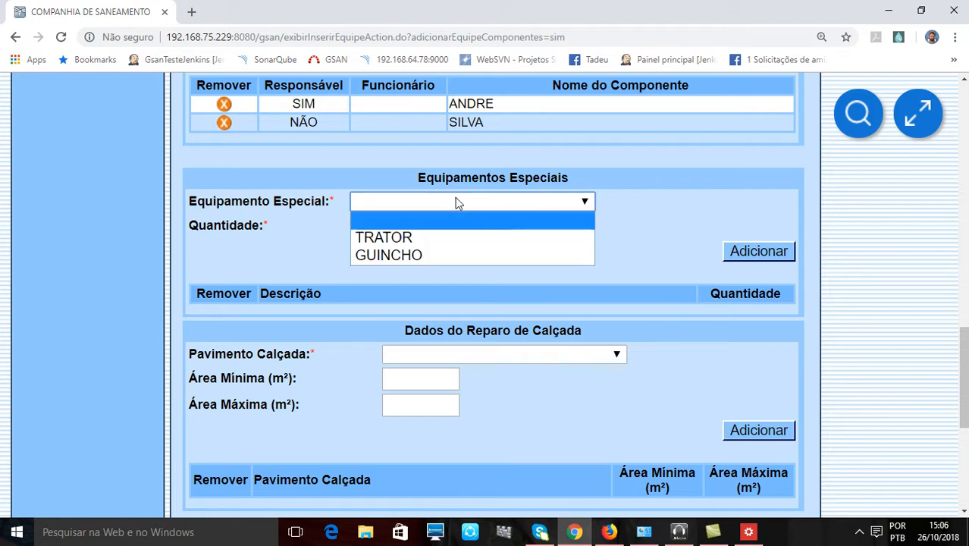
left_click(427, 239)
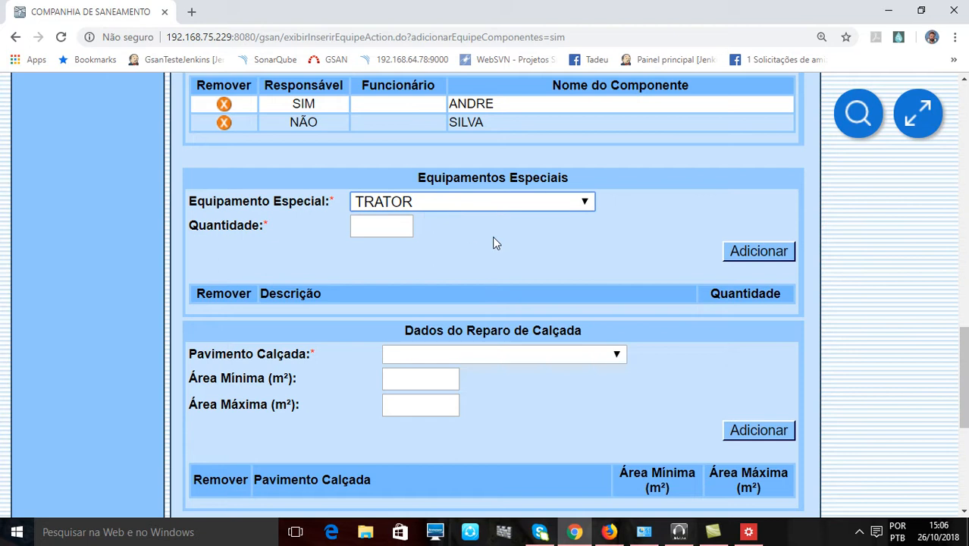
left_click(383, 226)
type("1")
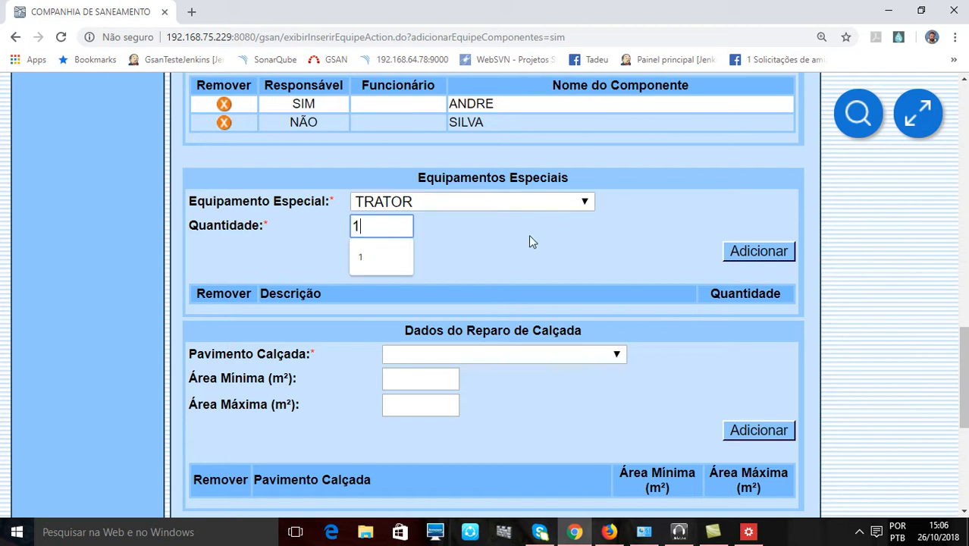
left_click(757, 253)
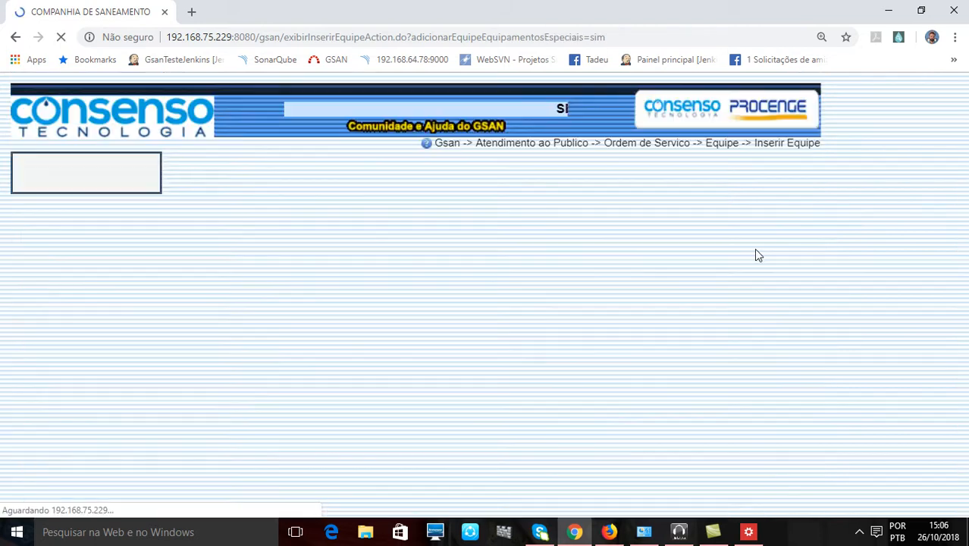
- Review the added special equipment, the Componentes list and the team's Tipo Perfil Serviço
scroll(681, 351, "down", 7)
scroll(679, 341, "down", 7)
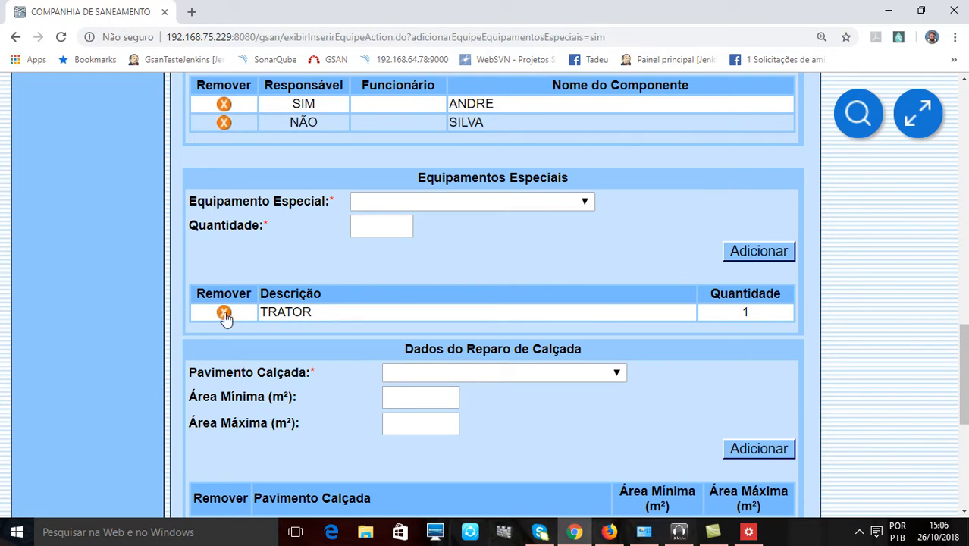
scroll(223, 311, "up", 2)
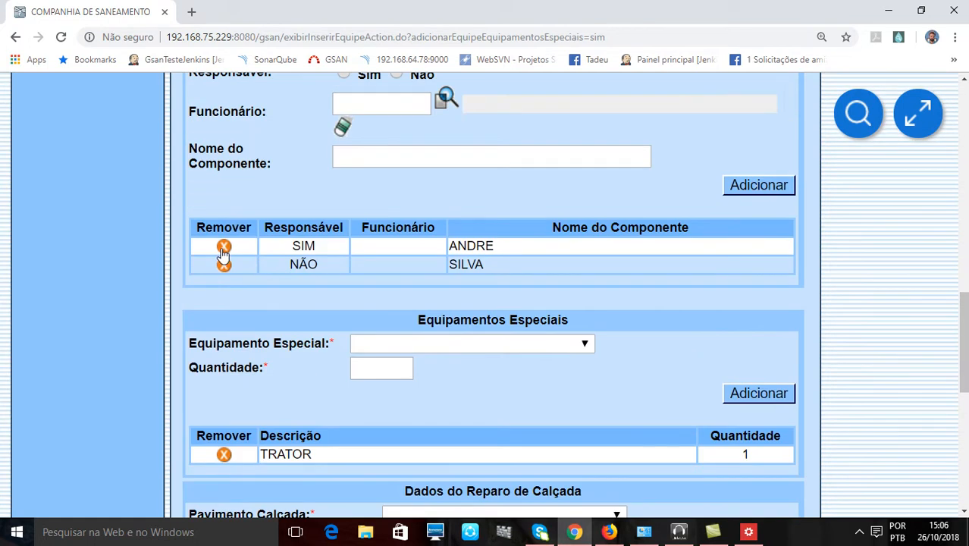
scroll(409, 343, "down", 5)
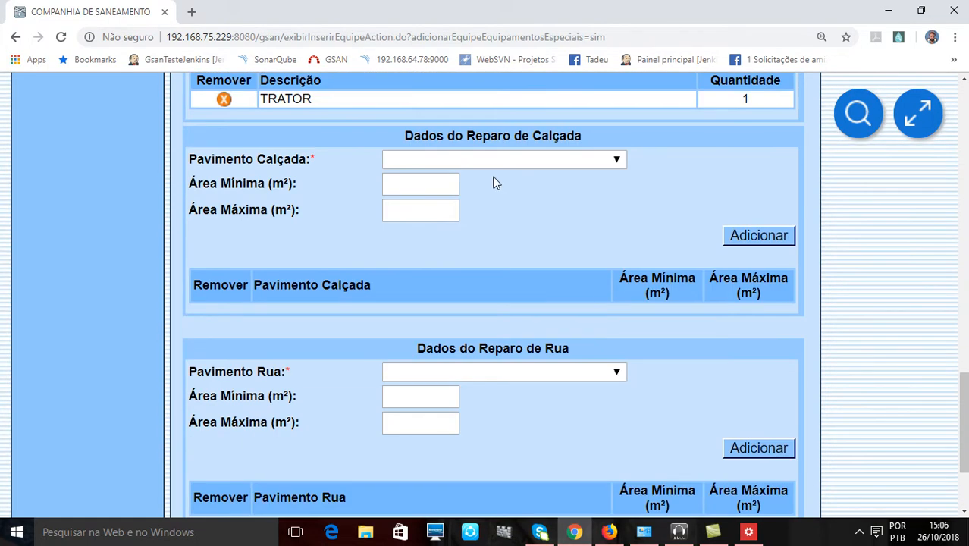
scroll(493, 182, "up", 15)
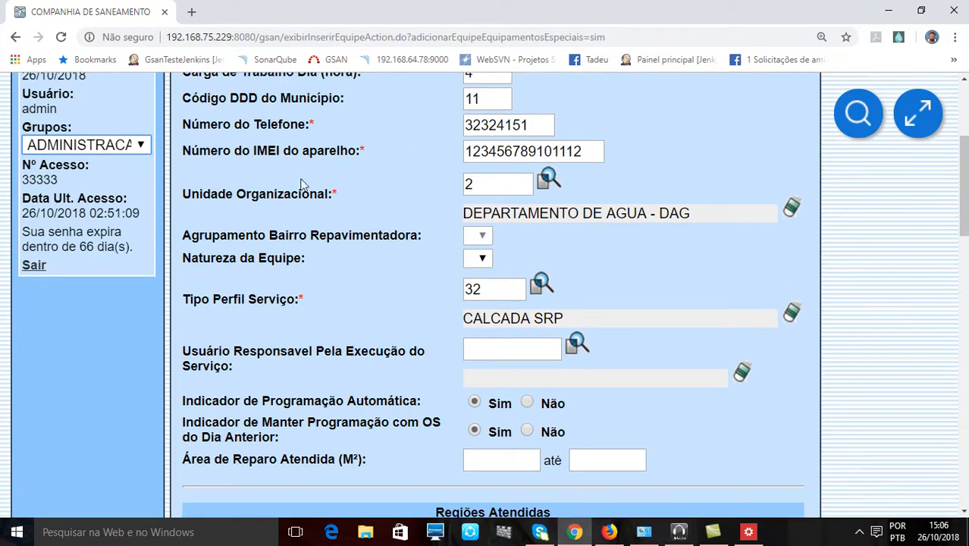
scroll(301, 184, "down", 1)
left_click_drag(218, 247, 358, 260)
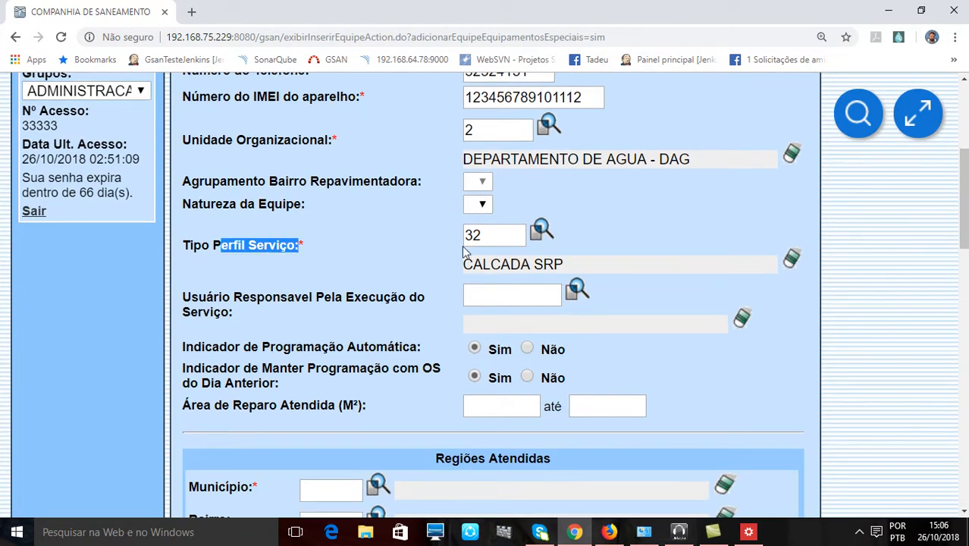
- Choose CERAMICA as the Pavimento Calçada under Dados do Reparo de Calçada
scroll(471, 240, "down", 4)
scroll(471, 240, "down", 11)
scroll(491, 162, "up", 2)
scroll(491, 163, "up", 1)
left_click(504, 232)
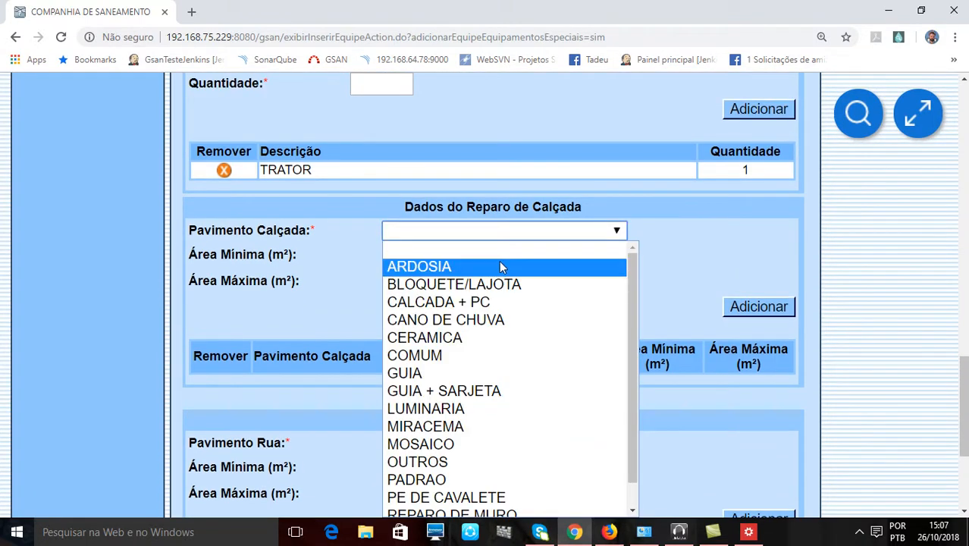
left_click(488, 339)
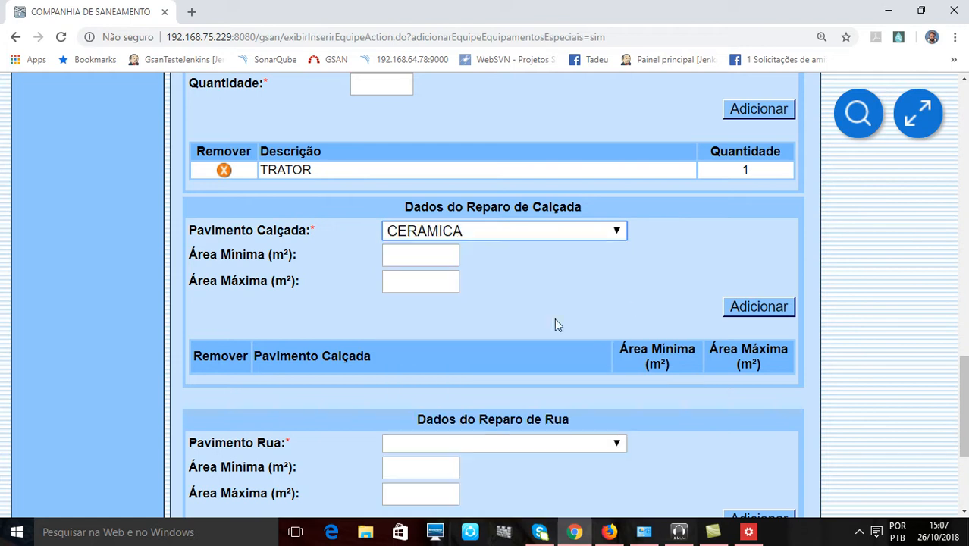
- Set the sidewalk repair's Área Mínima to 10,00 m² and Área Máxima to 50 m², and add it to the list
left_click(434, 258)
left_click(560, 299)
left_click(444, 286)
left_click(449, 268)
left_click(457, 262)
left_click(517, 291)
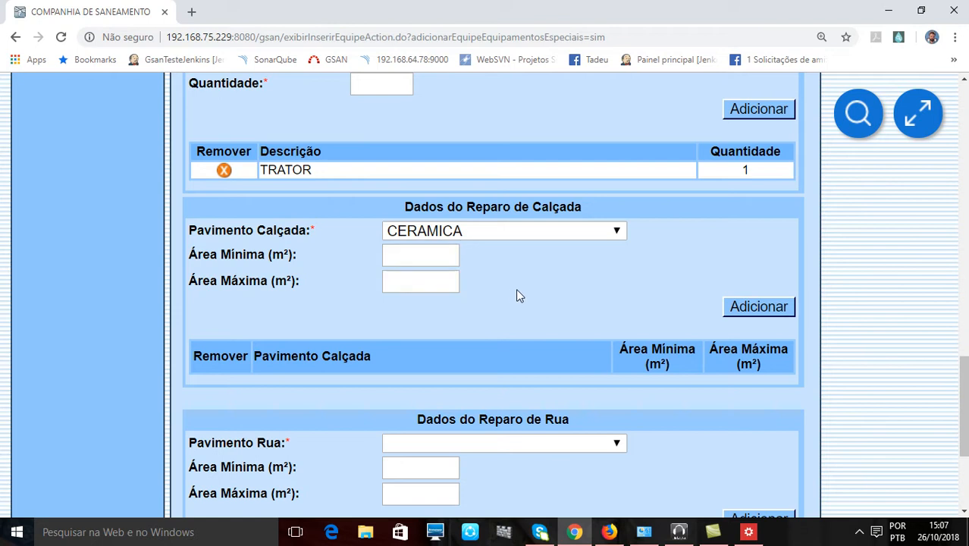
left_click(443, 262)
left_click(423, 287)
left_click(424, 284)
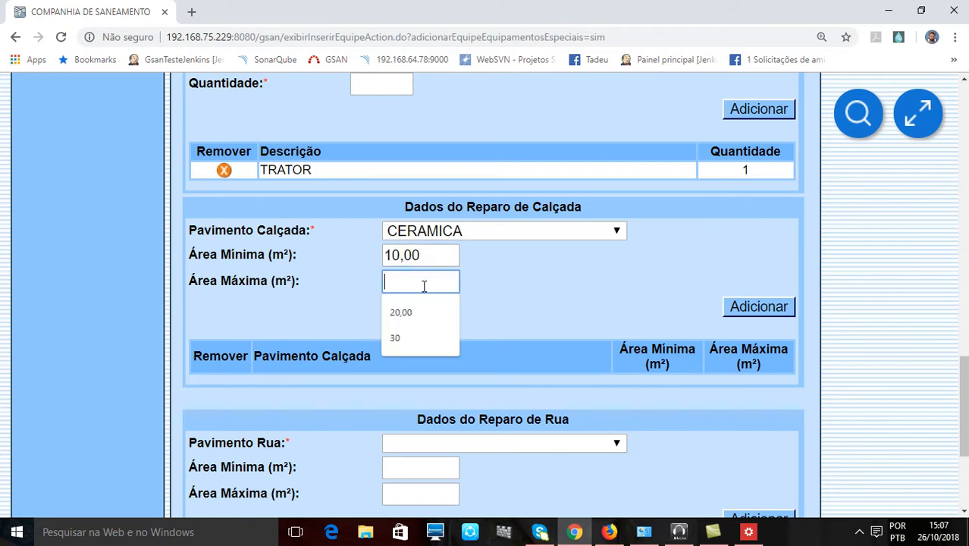
type("50")
left_click(540, 315)
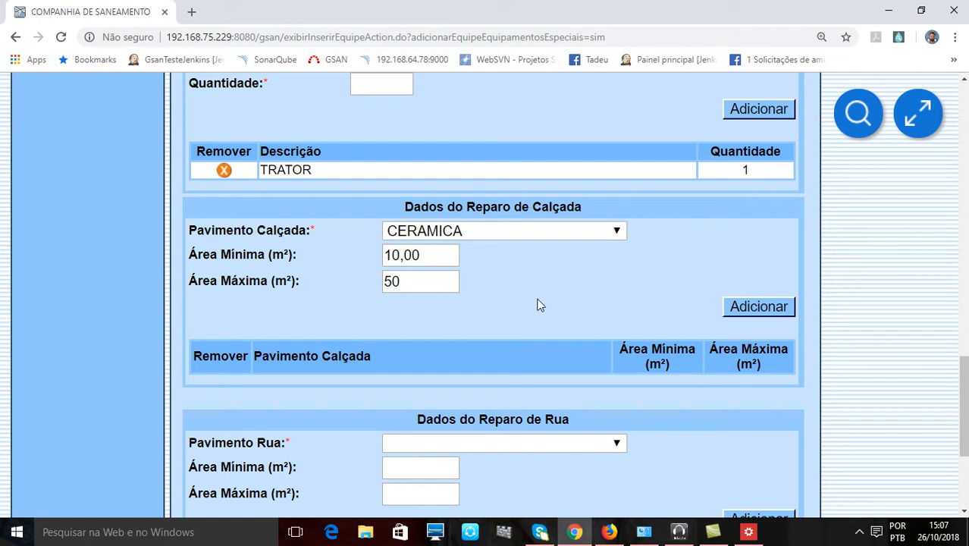
left_click(744, 307)
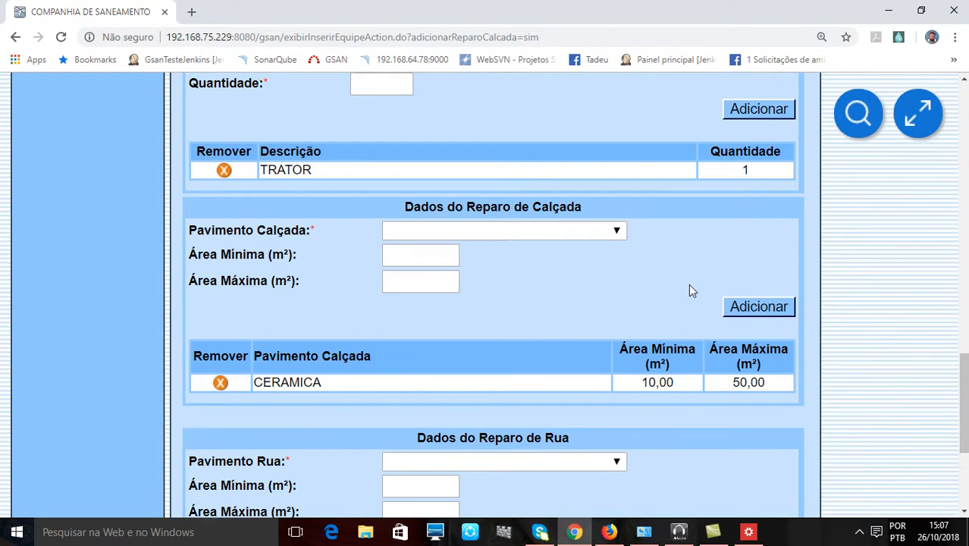
- Add Pavimento Rua ASFALTO with Área Mínima 40,00 m² and Área Máxima 50,00 m² to Dados do Reparo de Rua
scroll(689, 291, "down", 1)
scroll(688, 285, "down", 1)
scroll(688, 284, "up", 1)
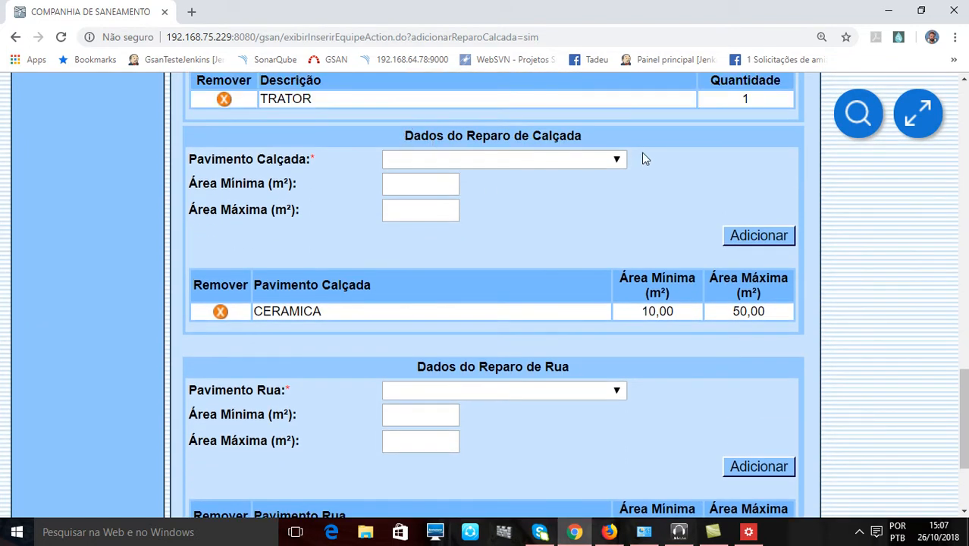
scroll(638, 165, "down", 2)
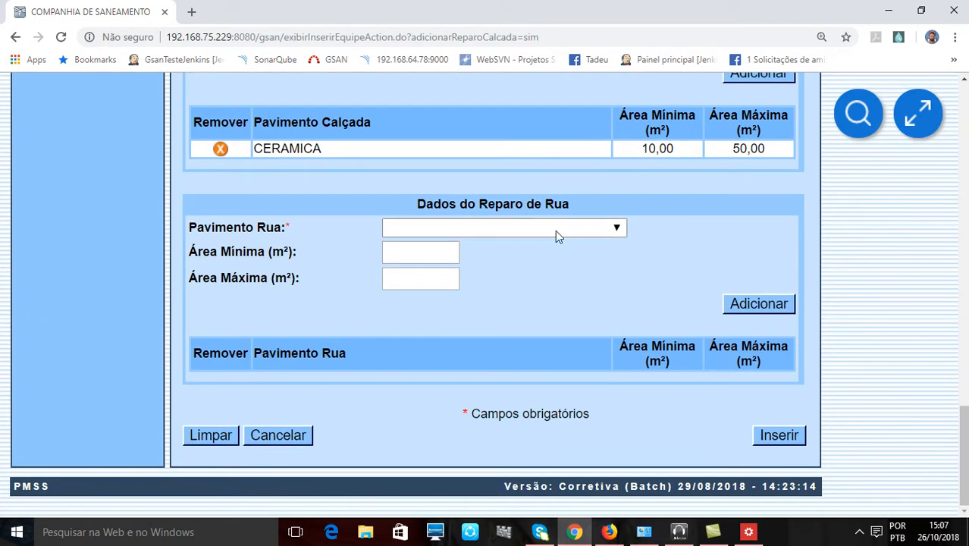
left_click(556, 231)
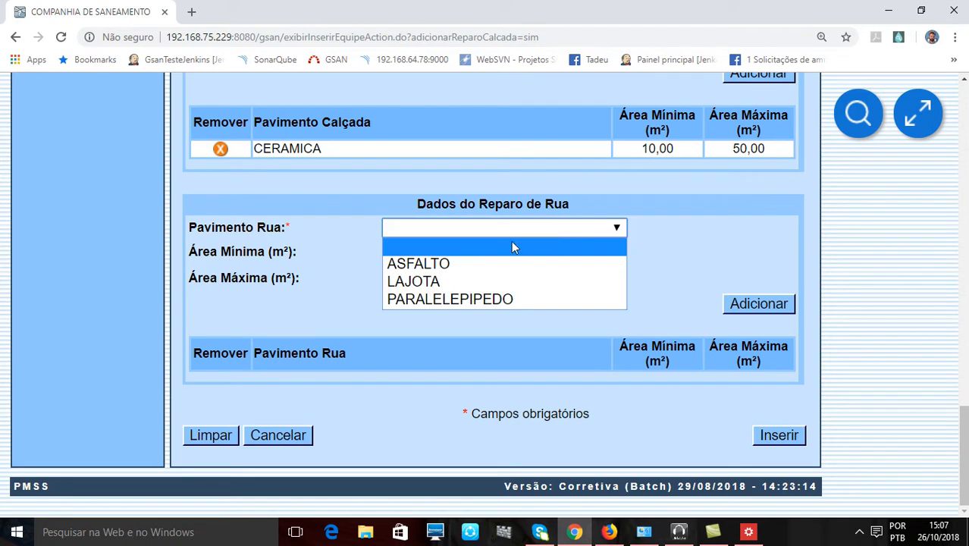
left_click(461, 267)
left_click(424, 263)
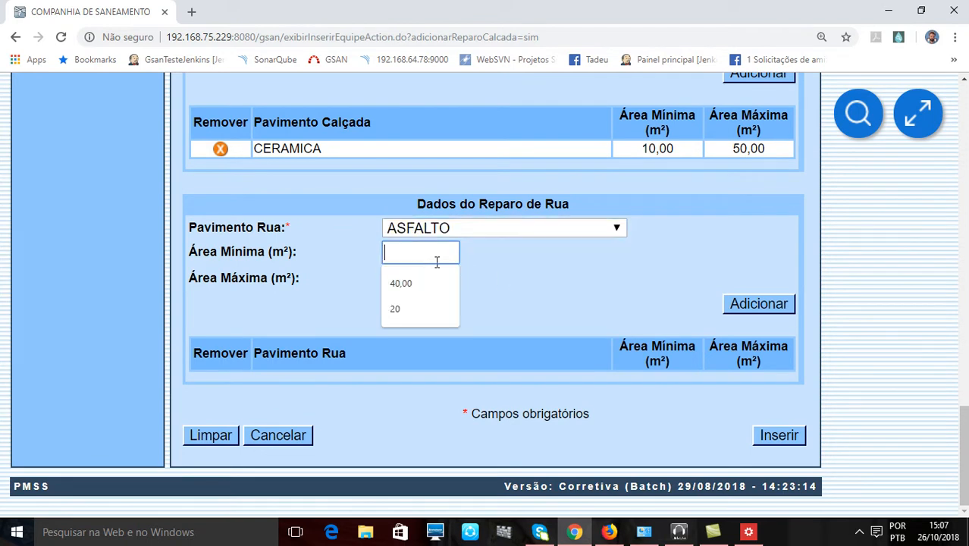
left_click(433, 282)
left_click(433, 278)
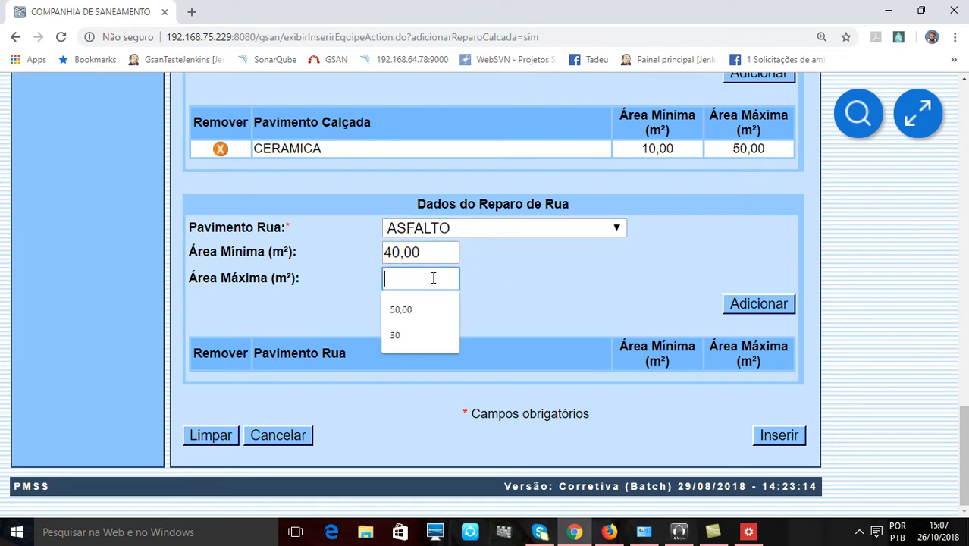
left_click(403, 311)
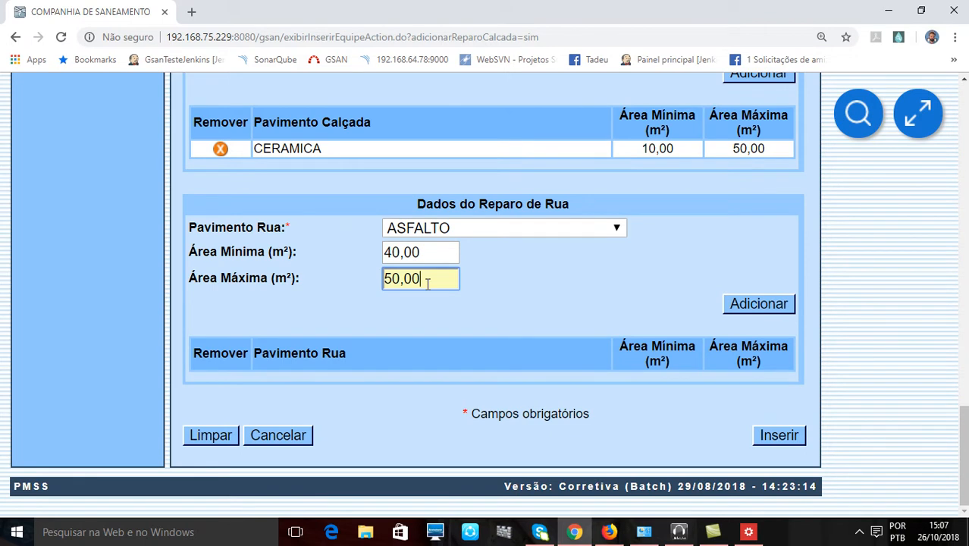
left_click(772, 302)
- Review the completed team form, including the added street repair, Indicador de Programação Automática, Tipo Perfil Serviço and Regiões Atendidas
scroll(671, 307, "down", 15)
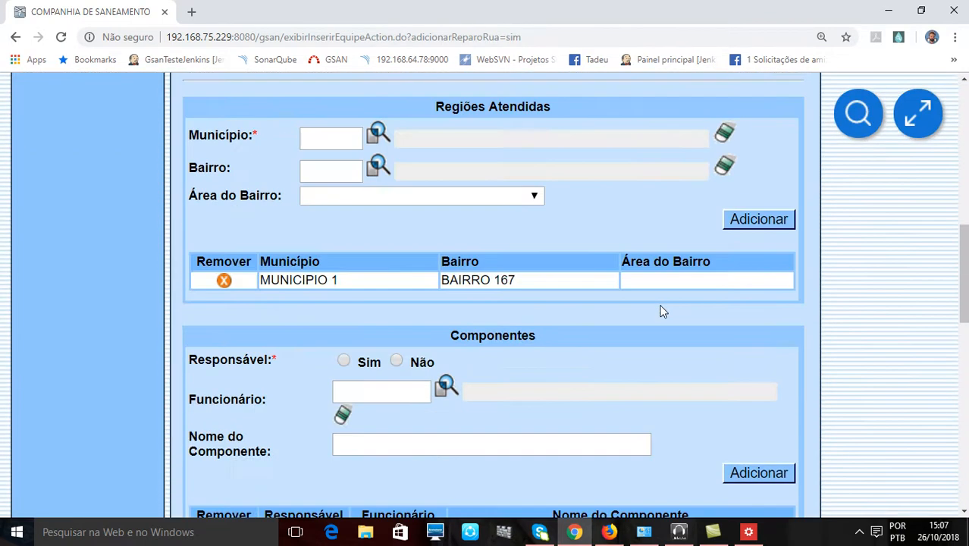
scroll(659, 308, "down", 2)
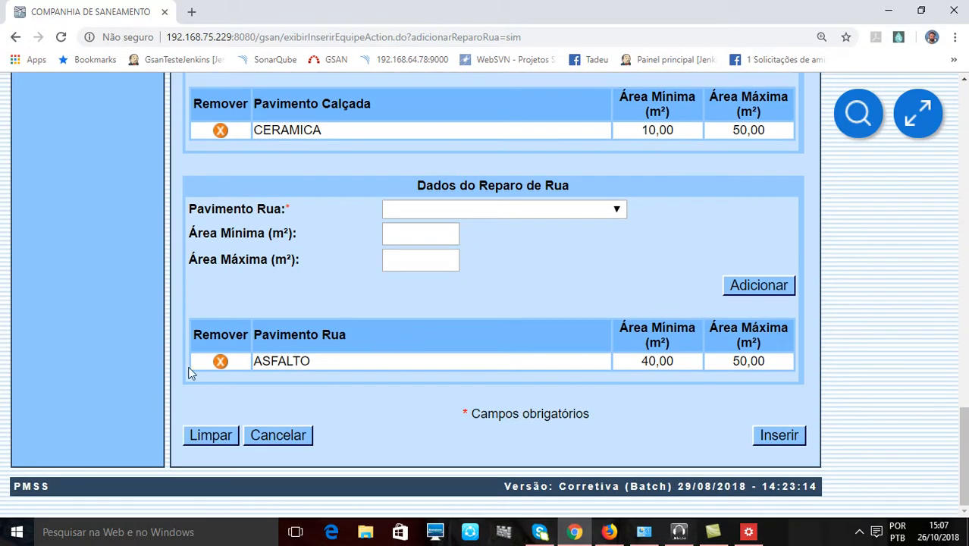
scroll(639, 303, "up", 17)
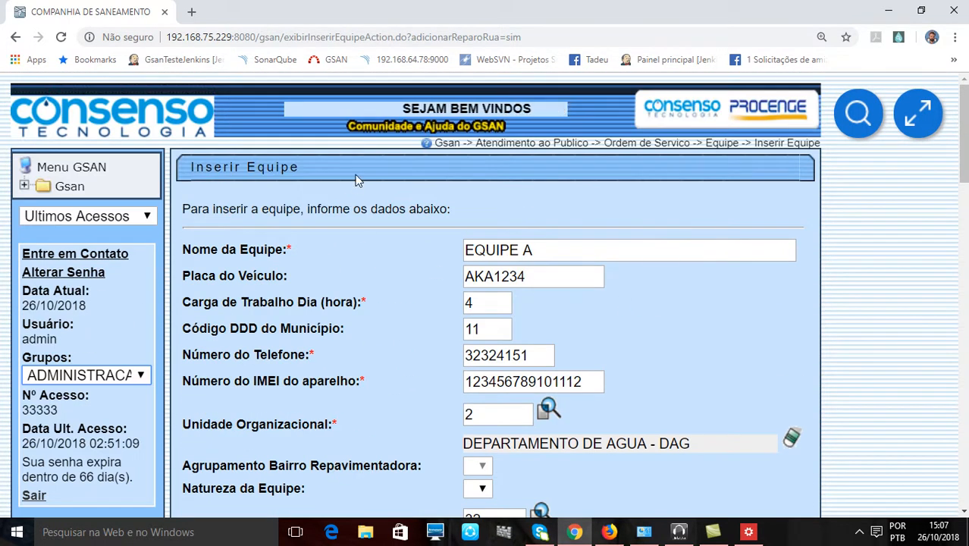
scroll(359, 180, "down", 2)
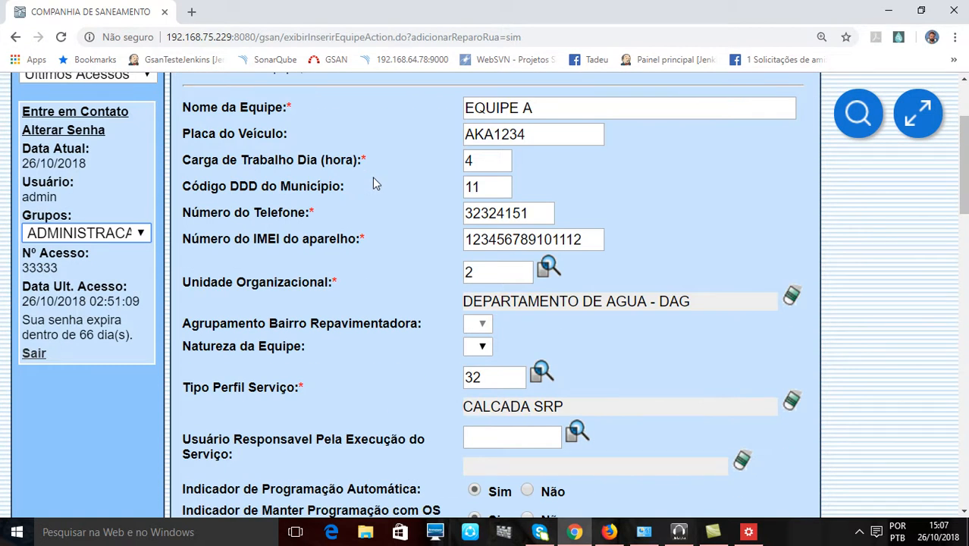
scroll(362, 175, "down", 2)
left_click_drag(220, 349, 423, 345)
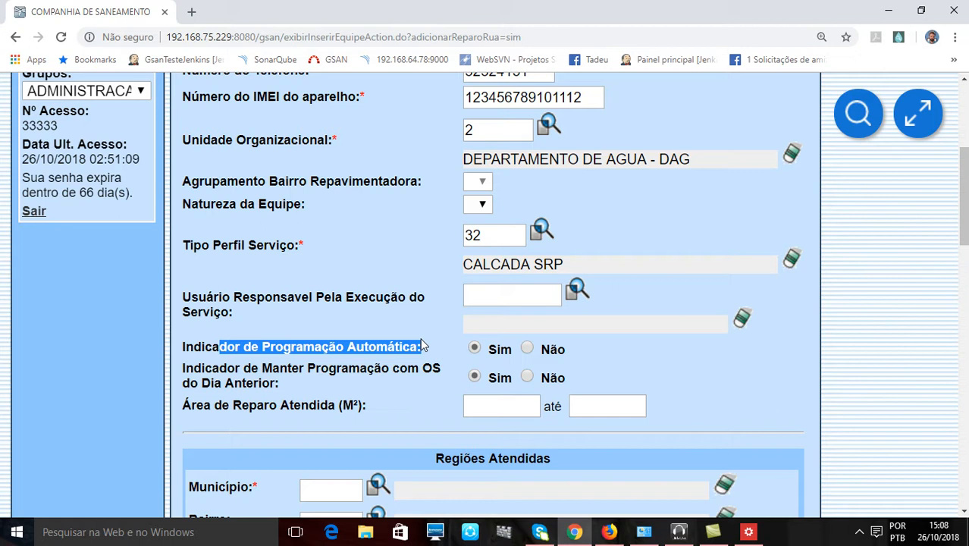
scroll(420, 311, "up", 4)
scroll(414, 319, "down", 1)
scroll(377, 210, "down", 2)
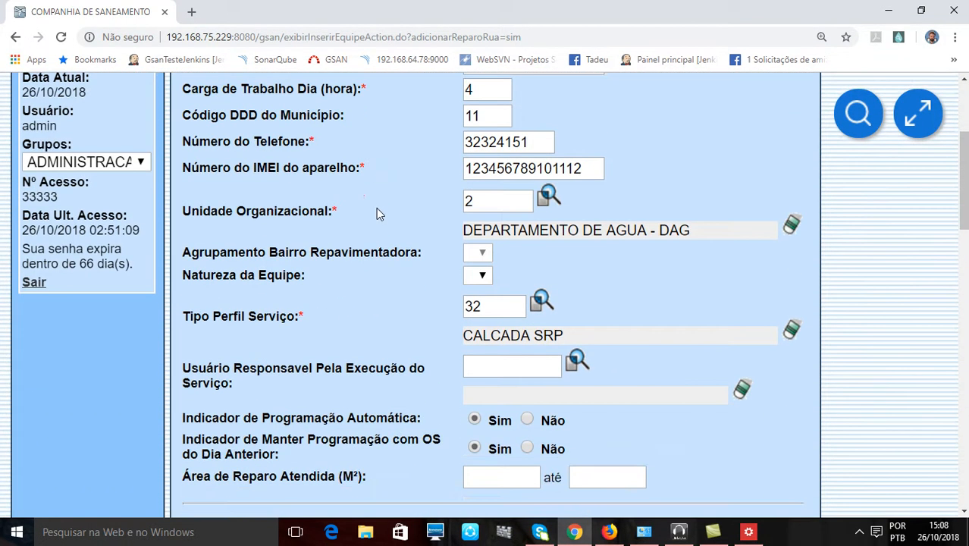
scroll(372, 203, "up", 1)
scroll(368, 178, "down", 1)
scroll(372, 169, "down", 1)
scroll(383, 158, "down", 1)
scroll(371, 151, "down", 2)
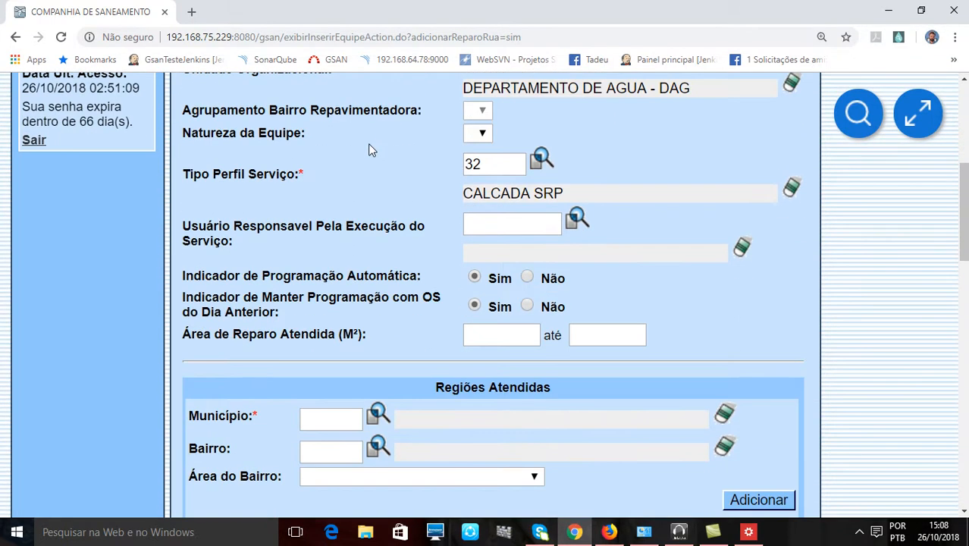
scroll(377, 152, "down", 1)
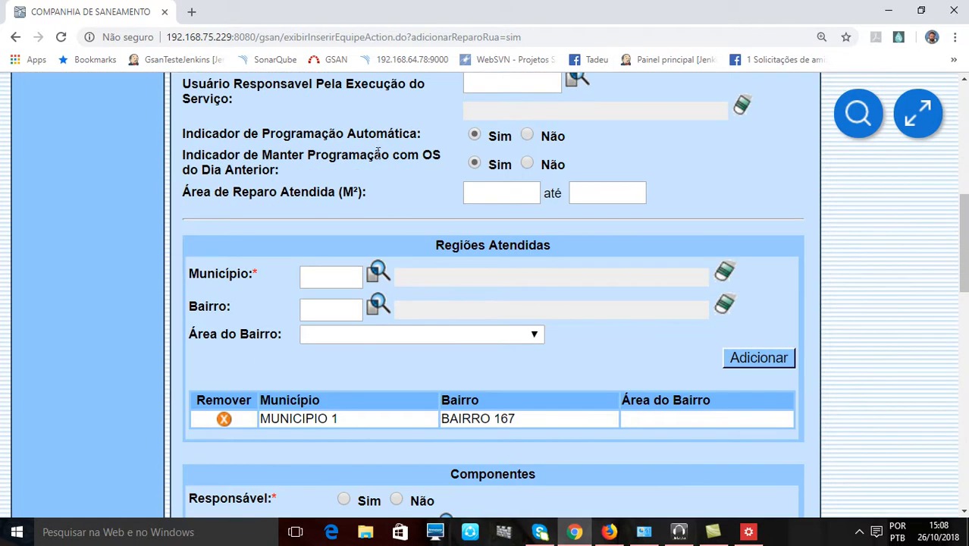
scroll(372, 147, "down", 2)
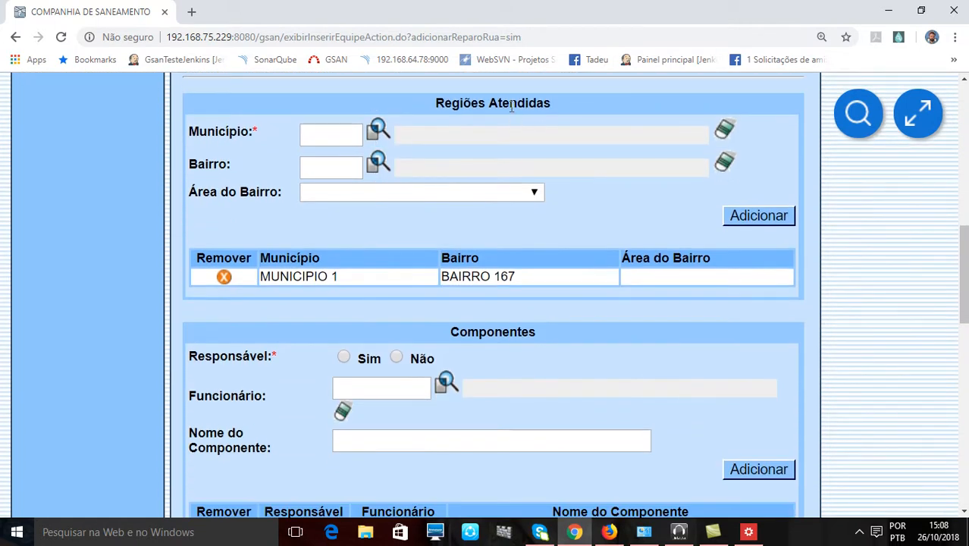
- Review the team's Componentes, Equipamentos Especiais, Dados do Reparo de Calçada and Dados do Reparo de Rua sections
scroll(537, 163, "down", 1)
left_click_drag(507, 258, 547, 256)
scroll(606, 287, "down", 6)
left_click_drag(449, 108, 543, 108)
scroll(586, 221, "down", 2)
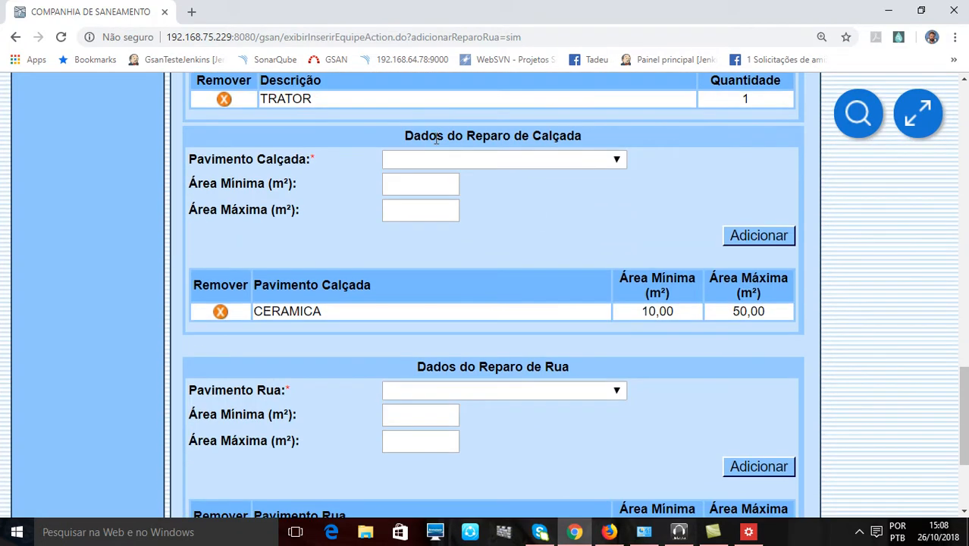
left_click_drag(437, 139, 490, 137)
left_click_drag(516, 367, 569, 367)
left_click(722, 405)
scroll(723, 408, "down", 3)
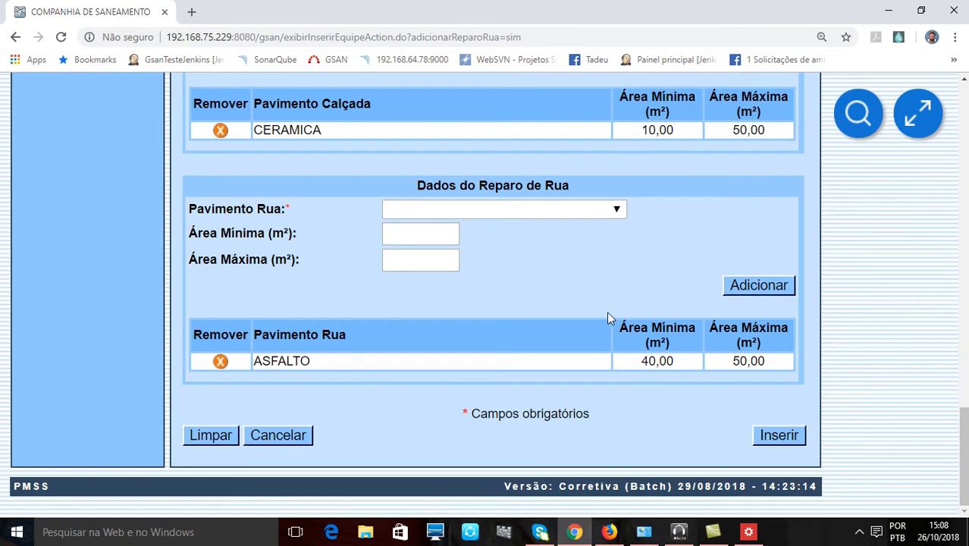
- Try to insert the team under the name EQUIPE A, and return to the form
left_click(779, 437)
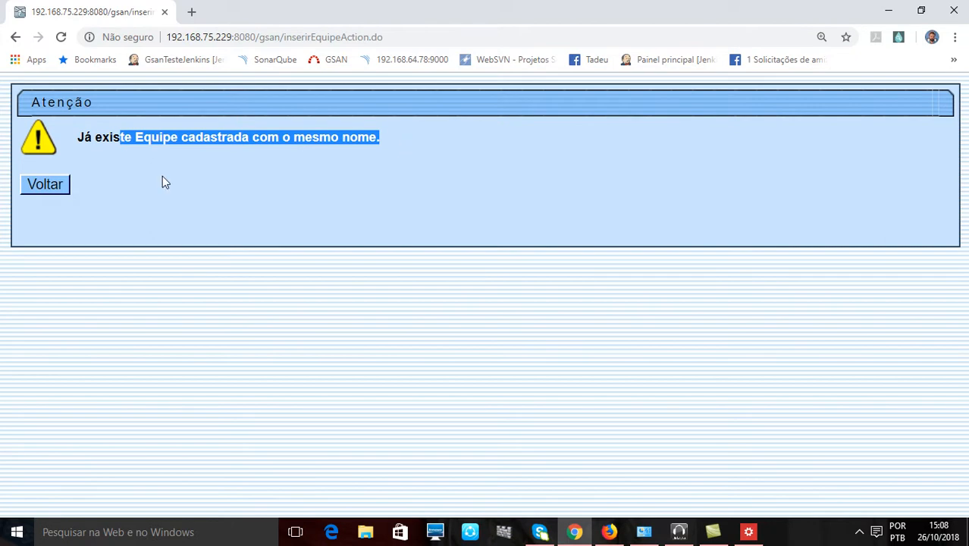
left_click(44, 183)
scroll(695, 283, "up", 10)
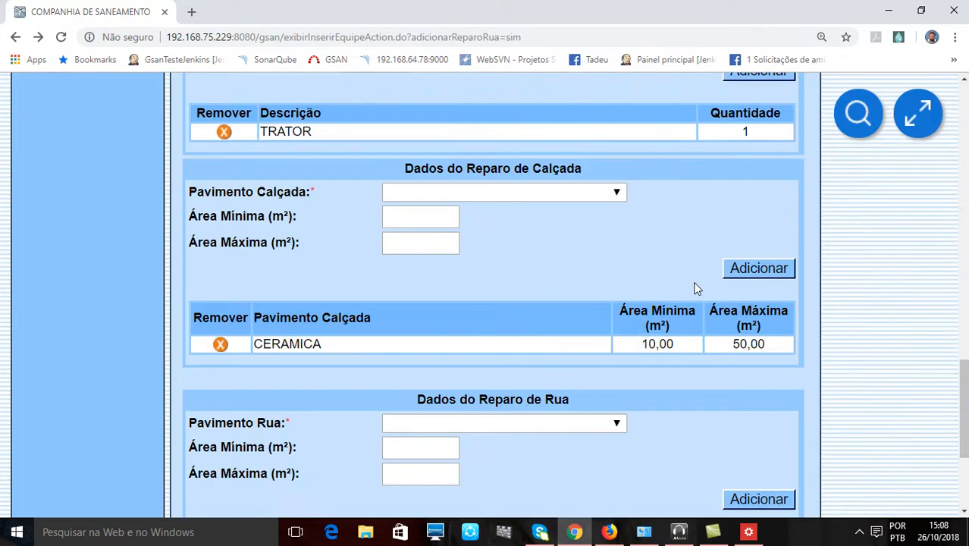
- Change Nome da Equipe to EQUIPE CINZA and submit the team registration again
scroll(695, 287, "up", 10)
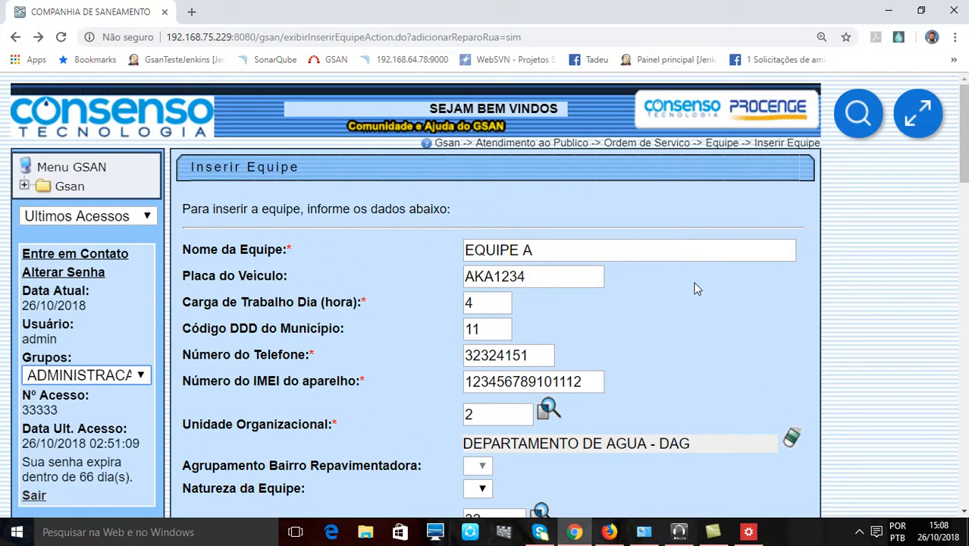
left_click(599, 250)
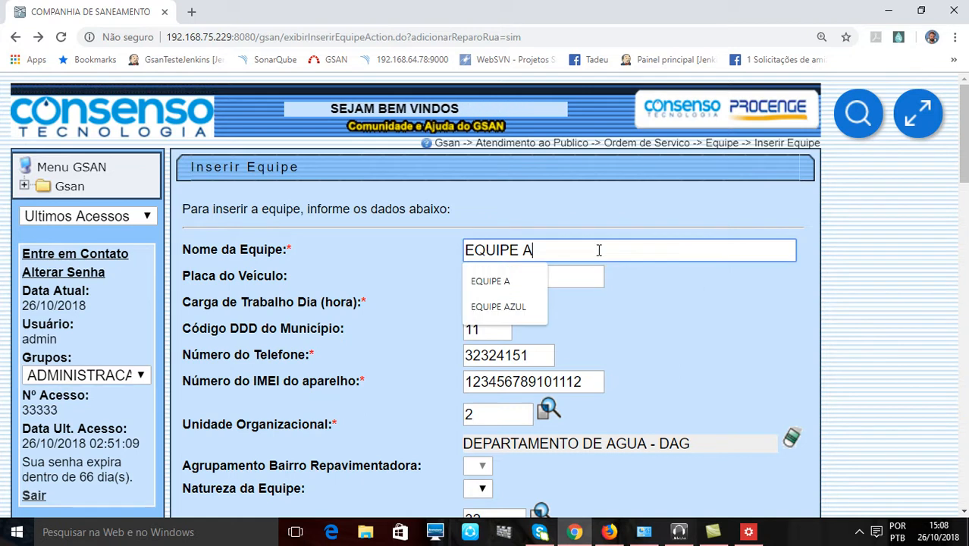
key("BackSpace")
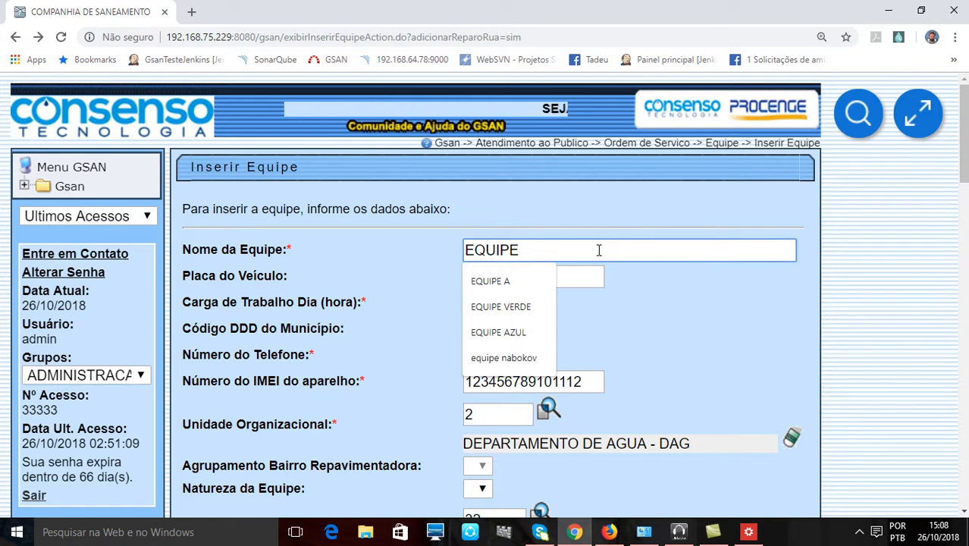
type("CINZA")
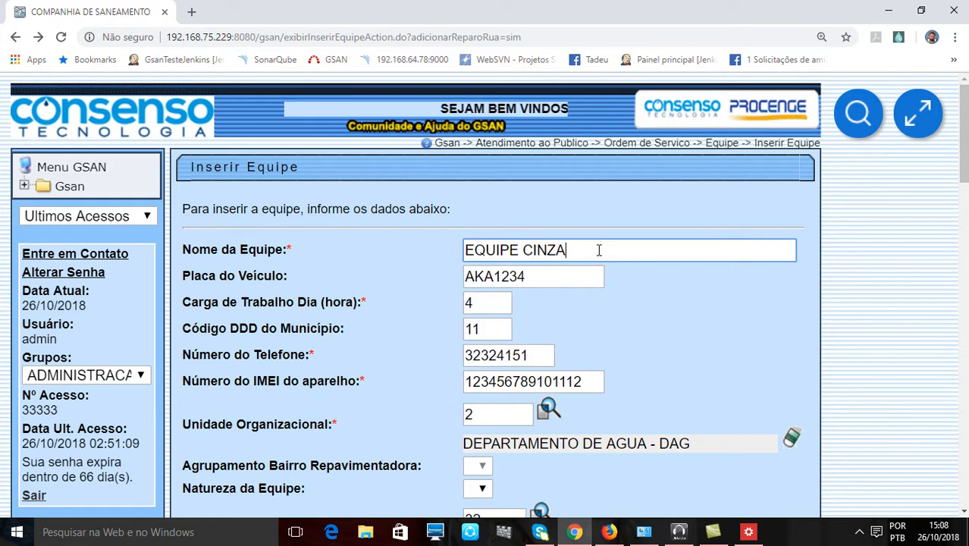
scroll(676, 293, "down", 15)
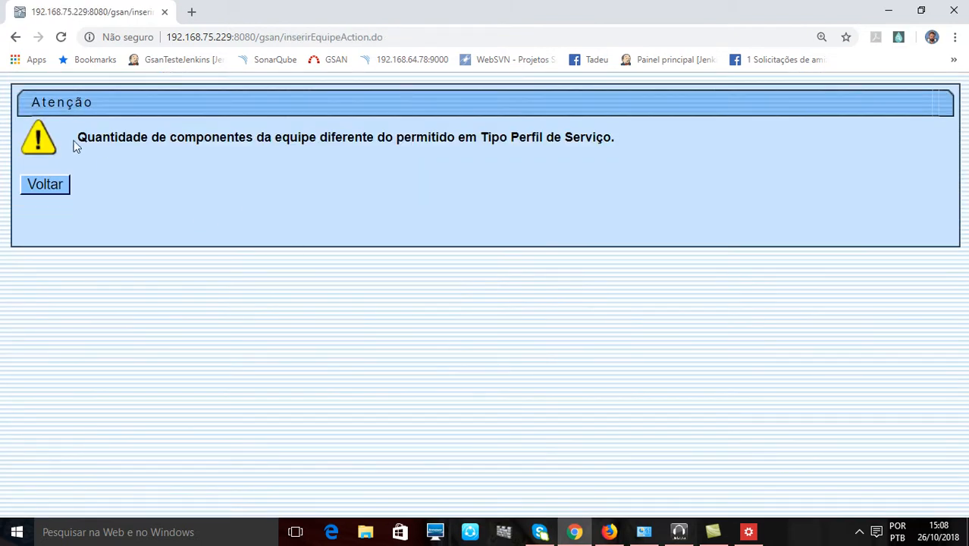
- Read the warning about the team's components and service profile, and return to the team form
left_click_drag(79, 135, 318, 134)
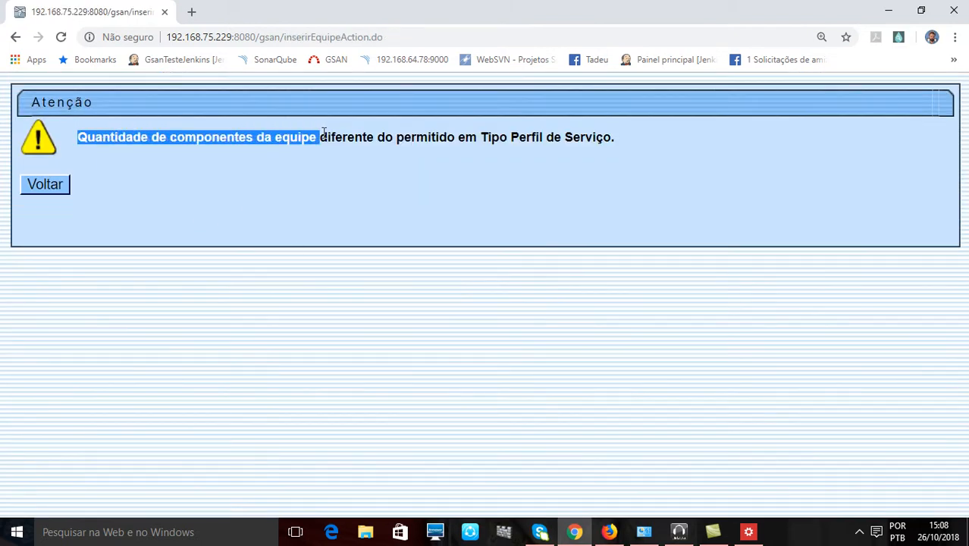
left_click_drag(377, 133, 594, 142)
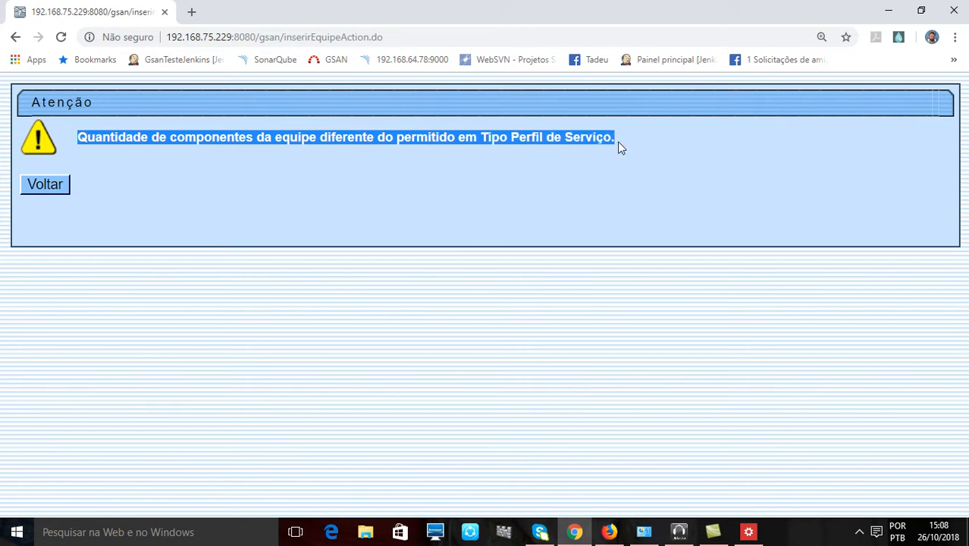
left_click(63, 183)
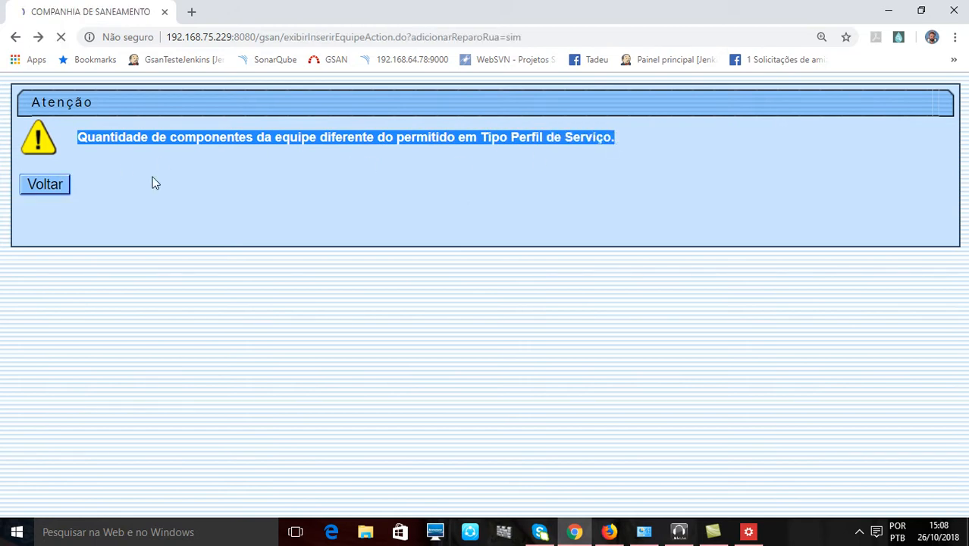
- Replace the team's Tipo Perfil Serviço with profile 54, CARRO 173, chosen through the service profile search
scroll(579, 299, "up", 8)
scroll(578, 299, "up", 4)
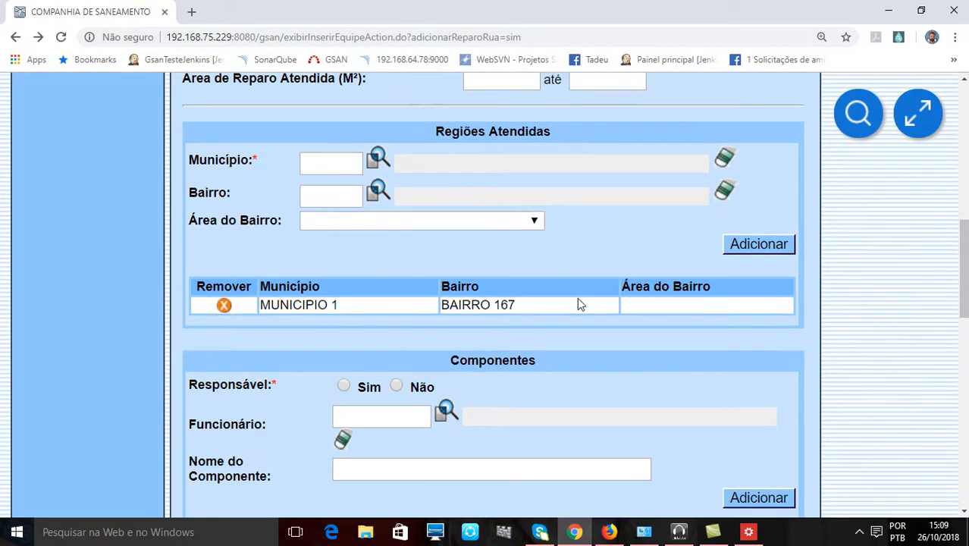
scroll(577, 298, "down", 9)
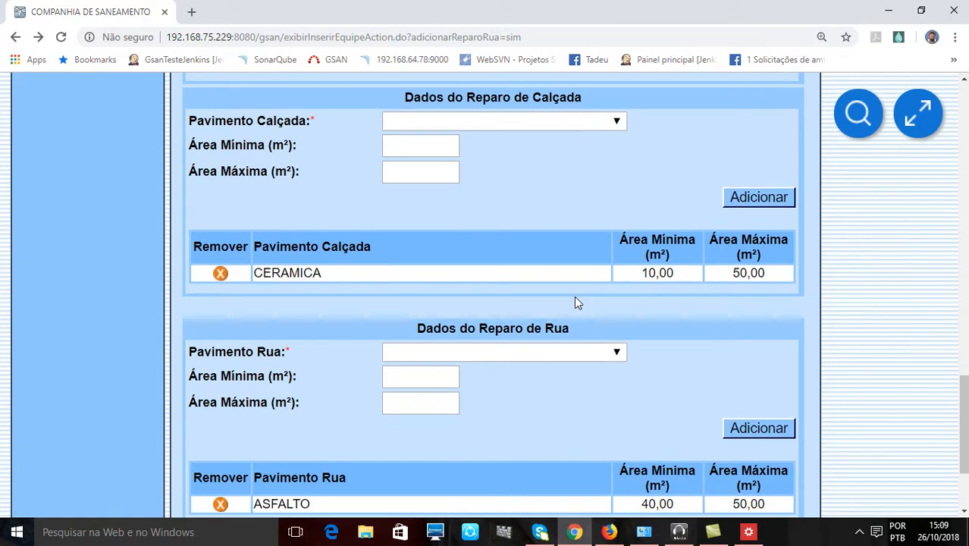
scroll(575, 302, "up", 15)
scroll(574, 297, "up", 3)
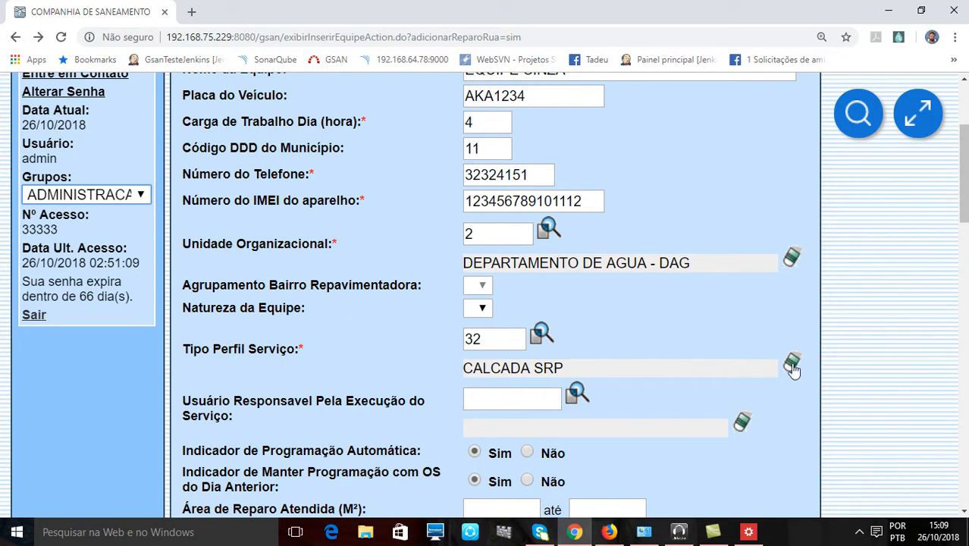
left_click(793, 367)
left_click(544, 334)
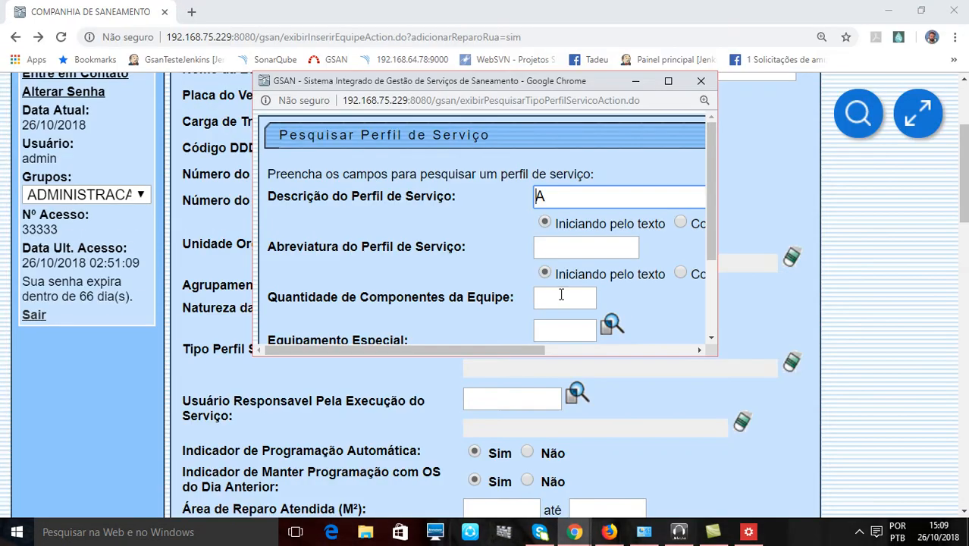
left_click(668, 81)
left_click(429, 149)
left_click(639, 353)
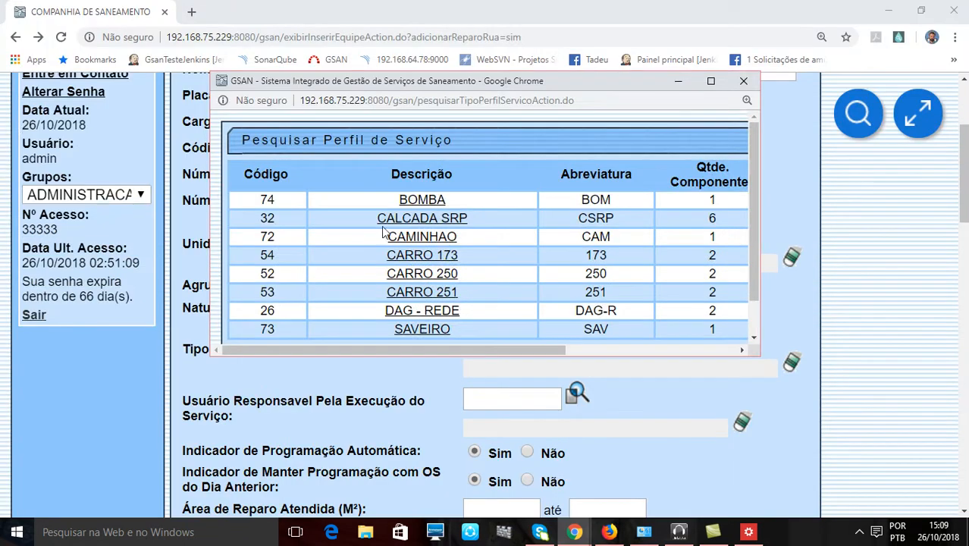
scroll(429, 257, "down", 1)
left_click(406, 215)
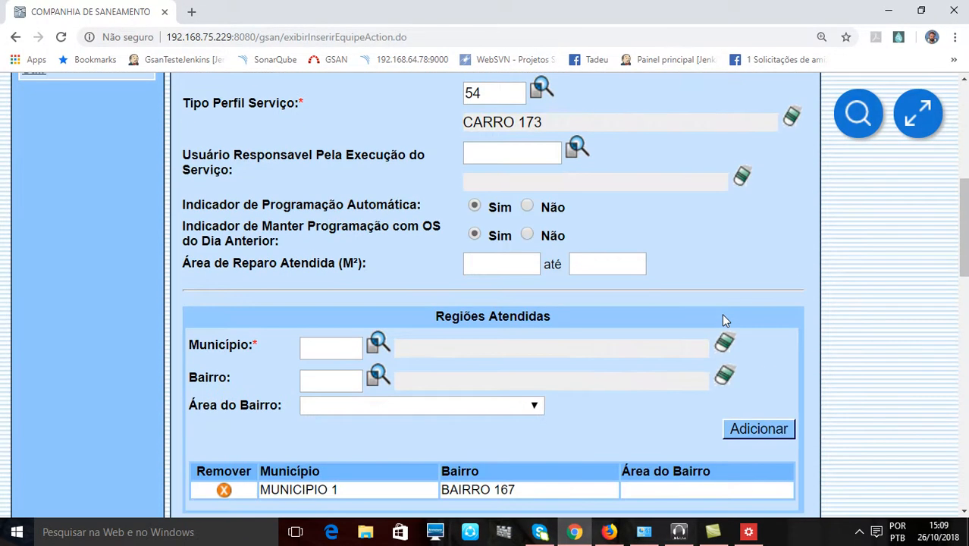
- Insert EQUIPE CINZA with the completed data and read the resulting message
scroll(722, 315, "down", 12)
scroll(726, 408, "down", 1)
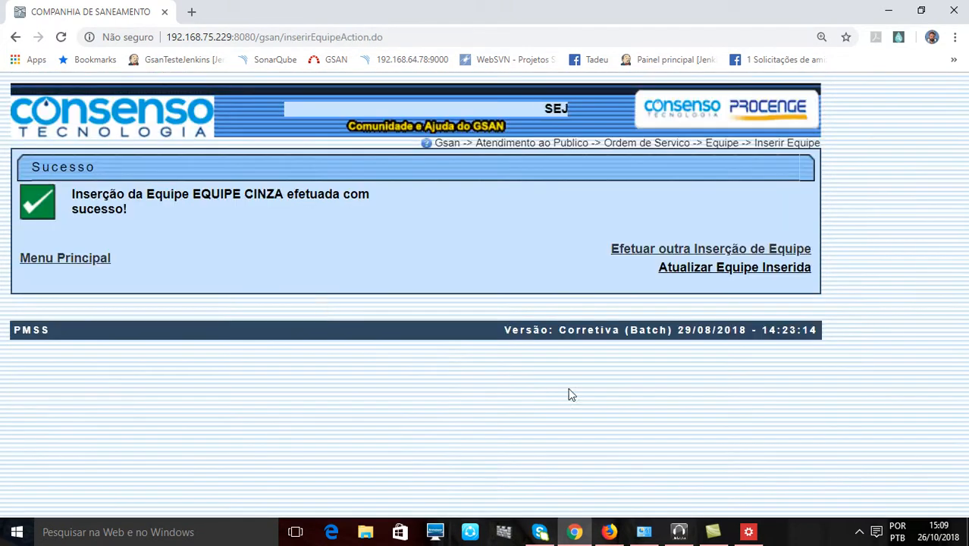
left_click_drag(74, 196, 141, 208)
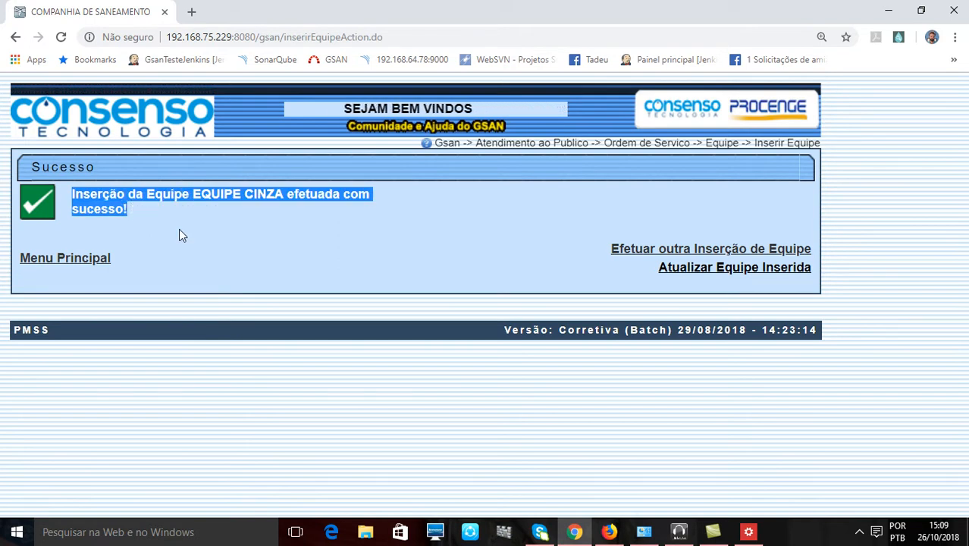
left_click(302, 239)
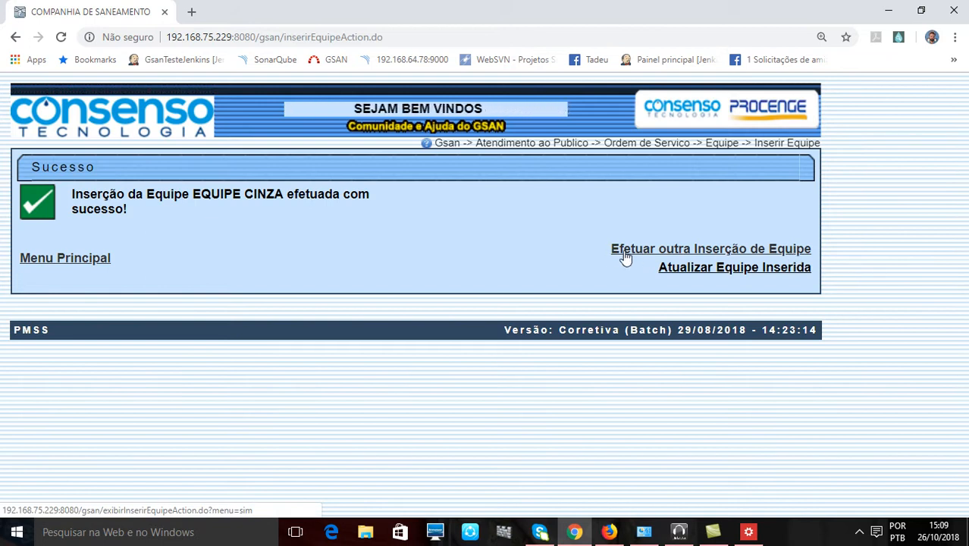
- Open the inserted team for updating, check its components and special equipment, and save the update
left_click(720, 273)
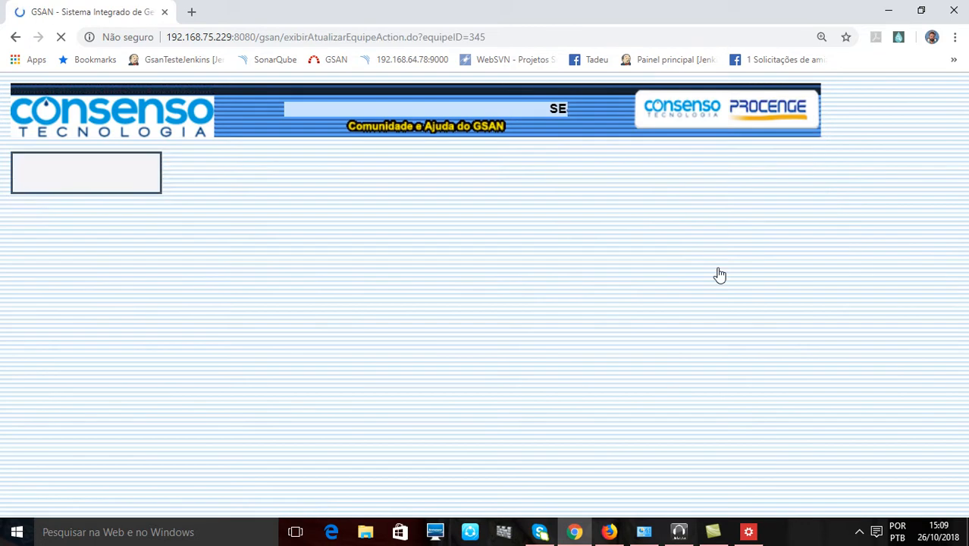
scroll(709, 273, "down", 15)
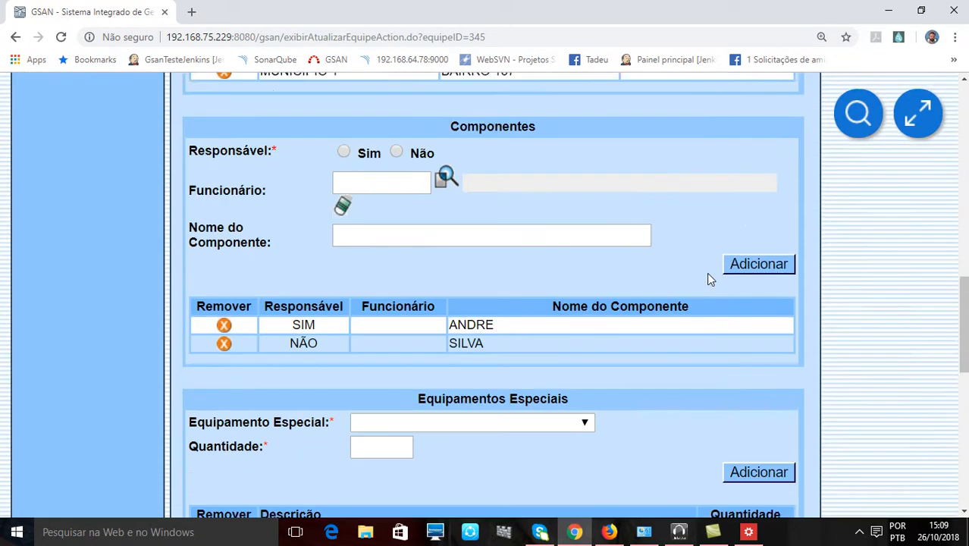
scroll(702, 282, "down", 3)
scroll(692, 294, "up", 18)
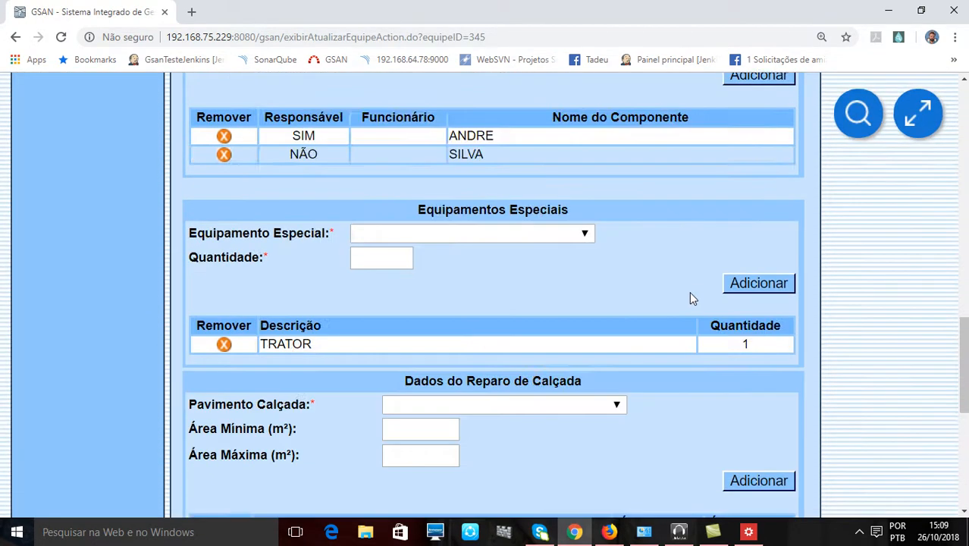
scroll(690, 298, "down", 18)
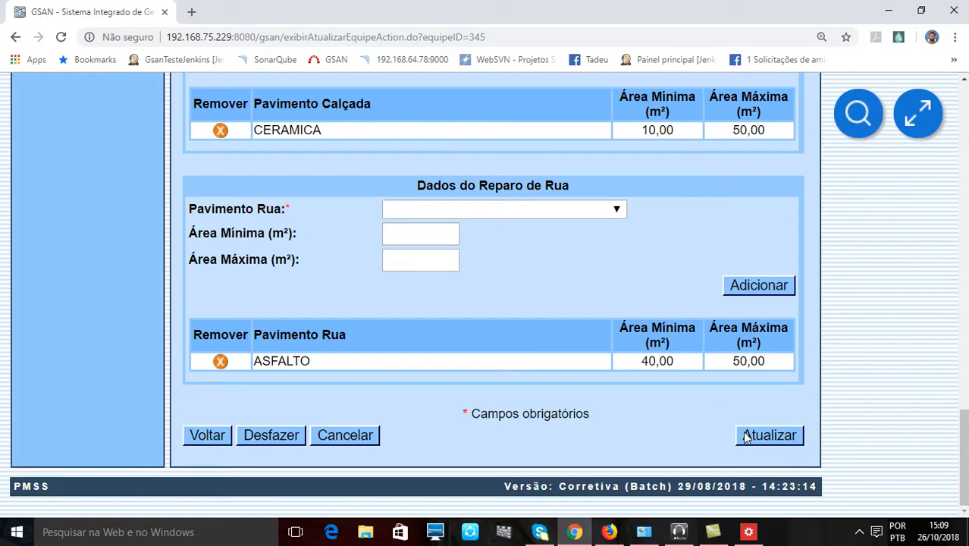
left_click(747, 437)
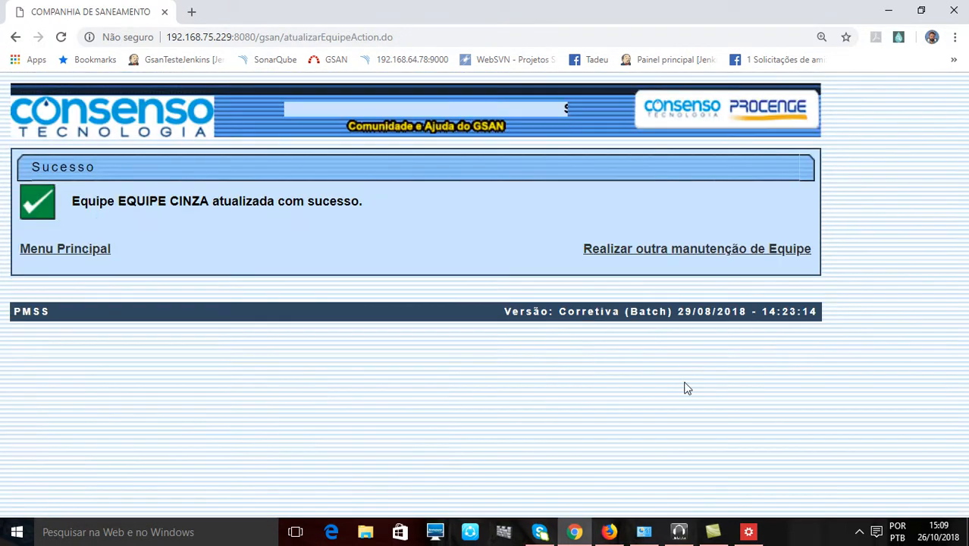
left_click_drag(96, 202, 385, 215)
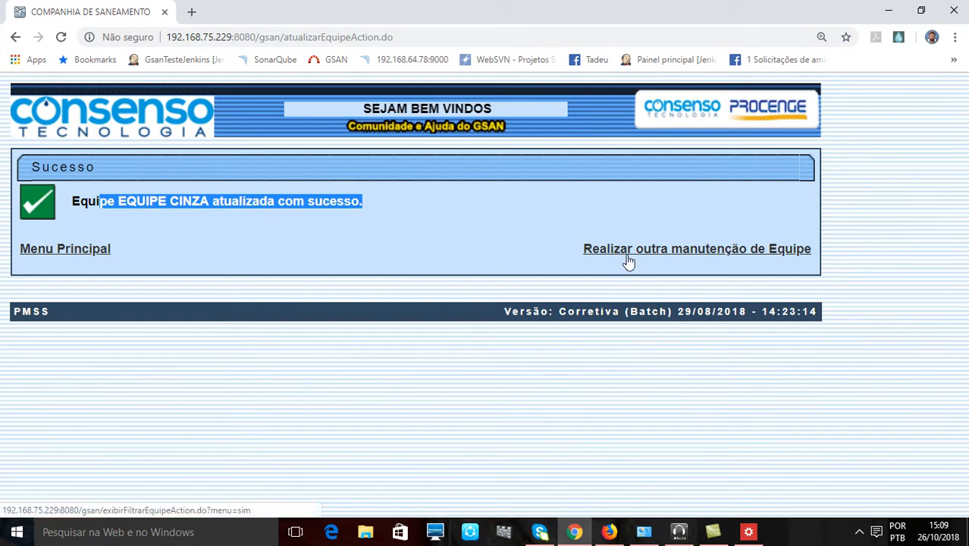
- Return to the main screen and open Inserir Equipe within Atendimento ao Publico, Ordem de Servico, Equipe
left_click(91, 253)
left_click(67, 188)
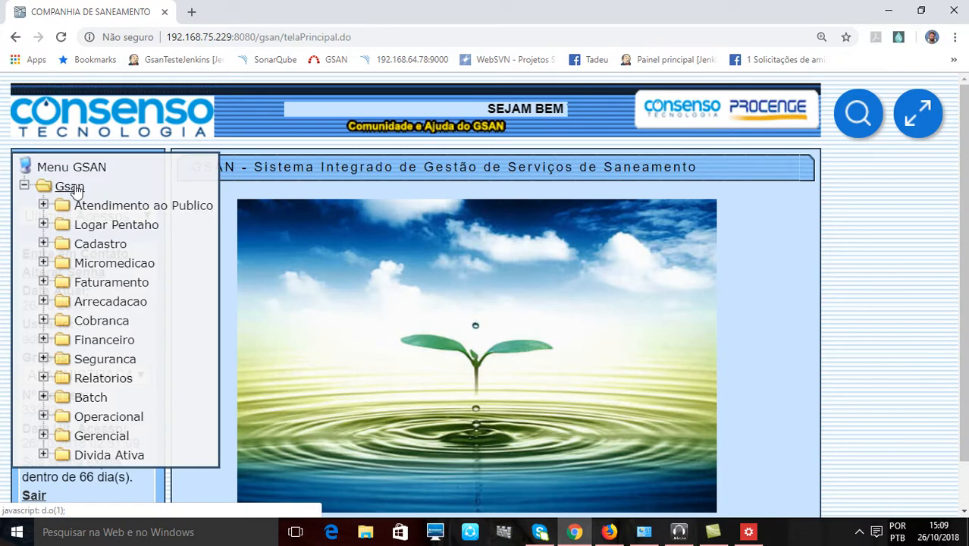
left_click(132, 205)
left_click(138, 244)
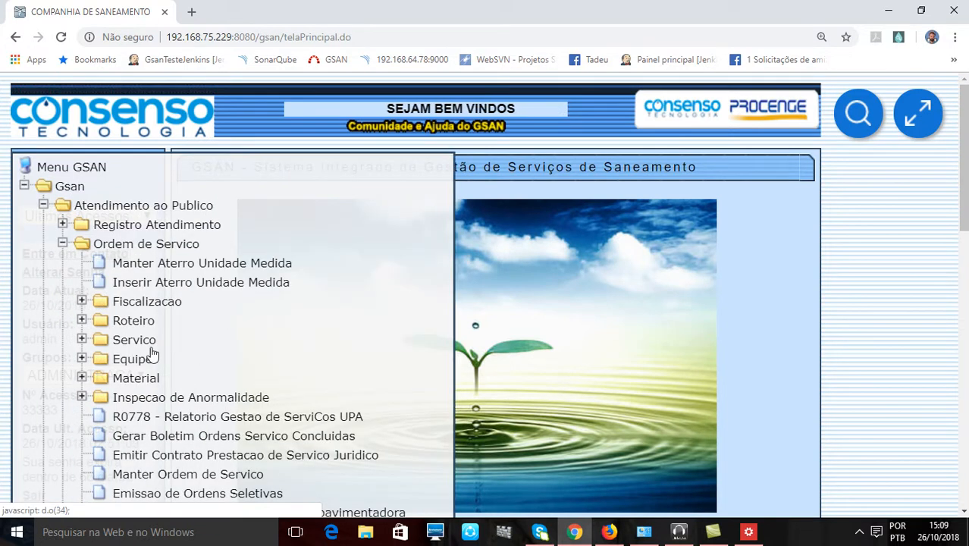
left_click(125, 359)
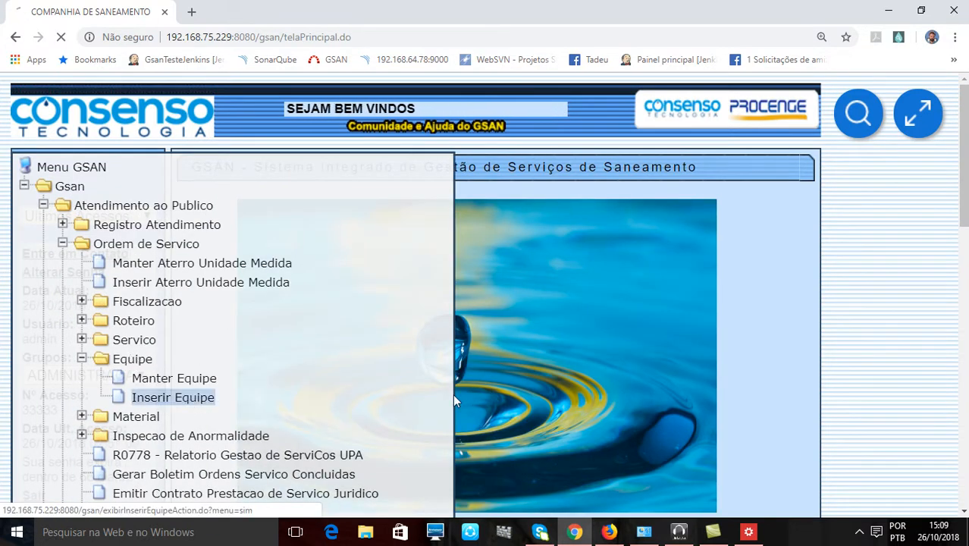
left_click(206, 399)
- Look over the fields of the blank Inserir Equipe form and open its help page in the knowledge base
scroll(675, 370, "down", 3)
scroll(675, 375, "up", 3)
double_click(280, 169)
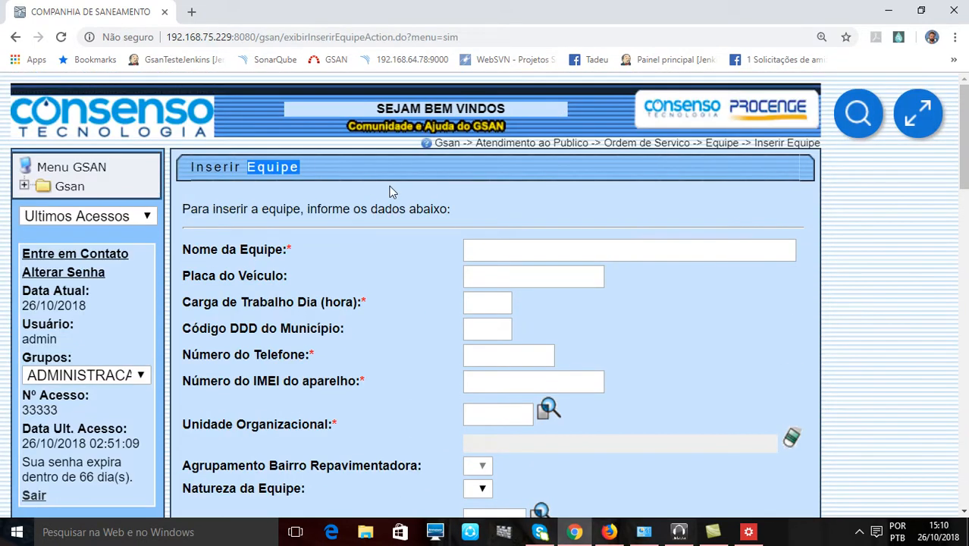
scroll(391, 191, "down", 5)
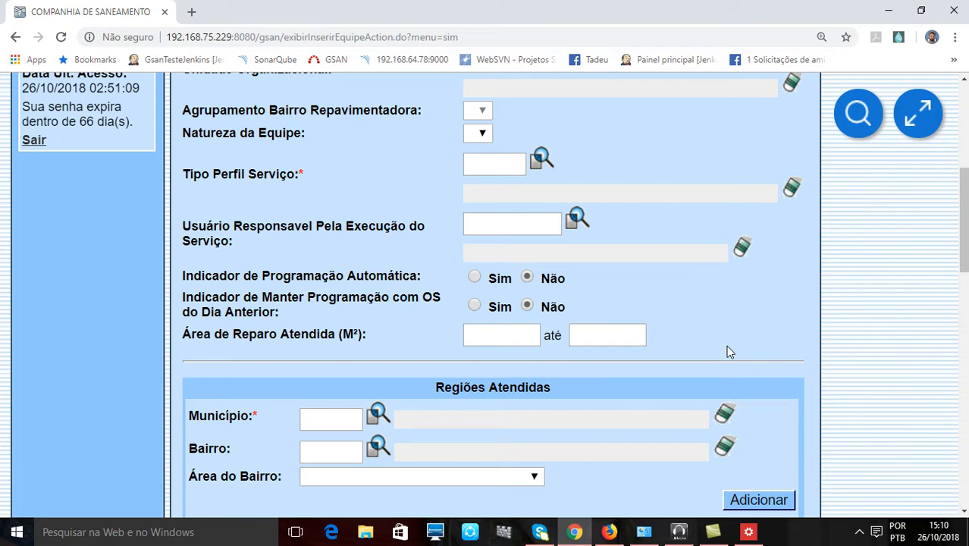
scroll(727, 345, "up", 4)
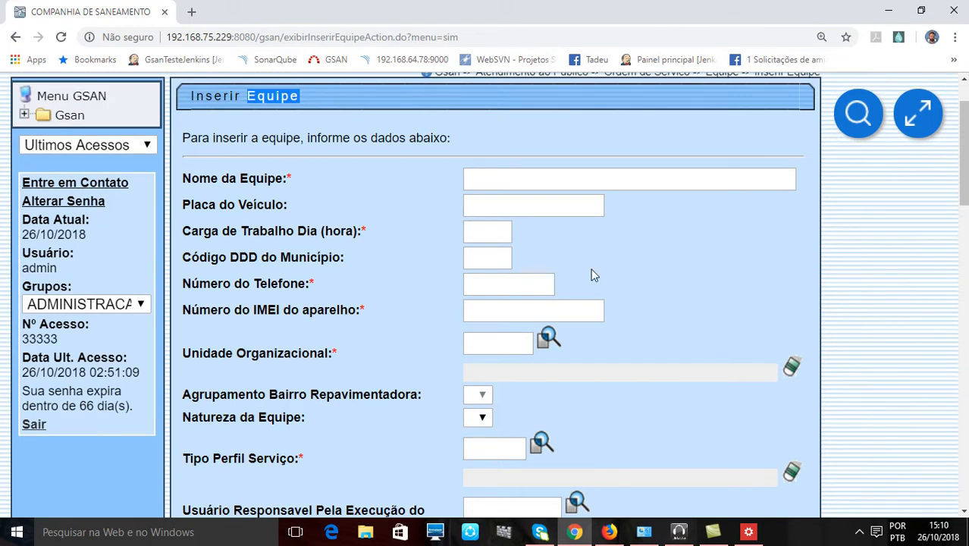
scroll(592, 273, "down", 1)
scroll(592, 269, "up", 2)
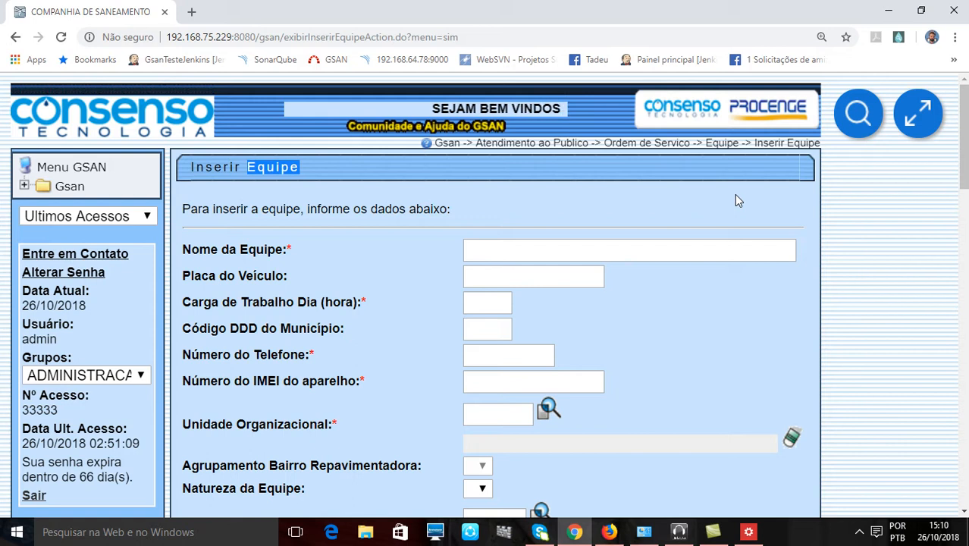
left_click(660, 151)
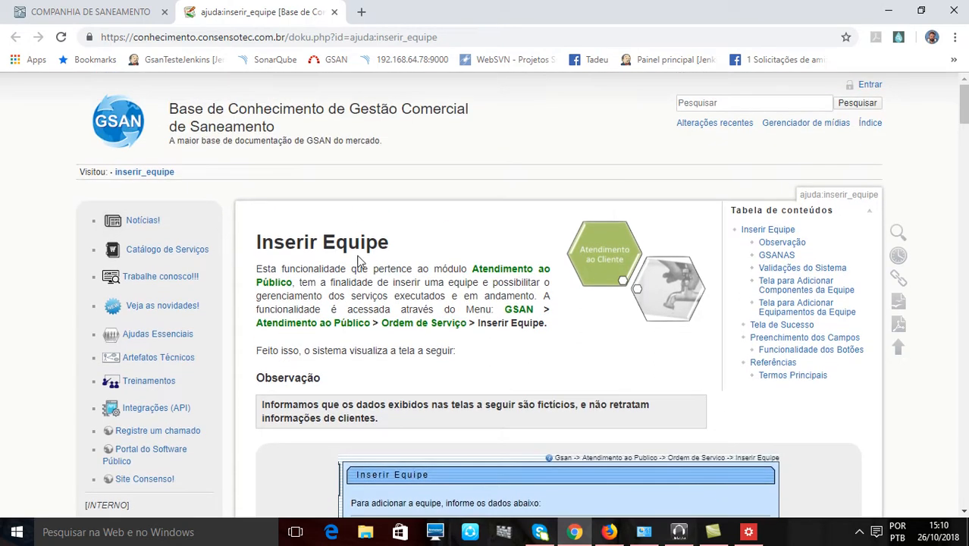
- Read the help page's introduction, GSANAS notes, system validations, the screens for adding team components and equipment, and the success screen
left_click_drag(306, 242, 416, 246)
scroll(452, 238, "down", 4)
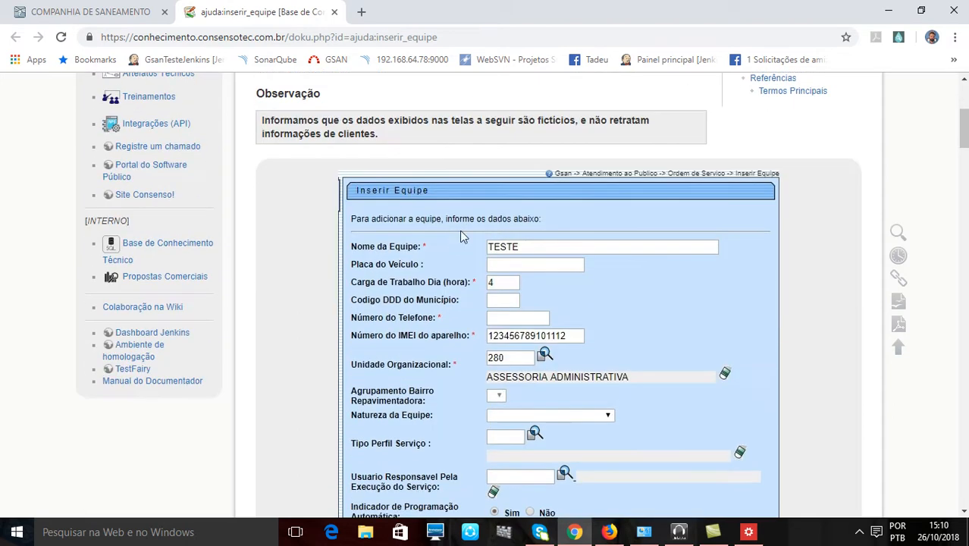
scroll(590, 245, "down", 8)
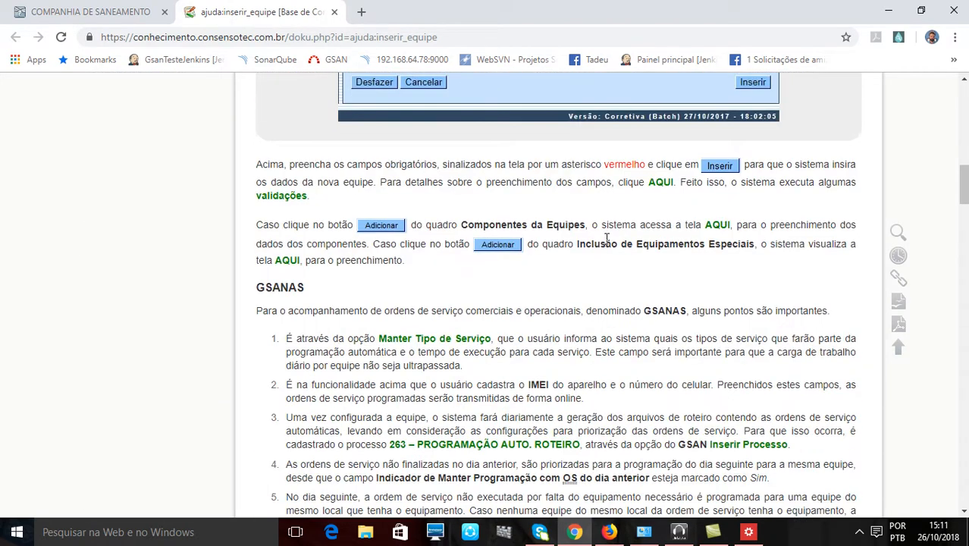
scroll(605, 239, "down", 5)
scroll(327, 187, "up", 2)
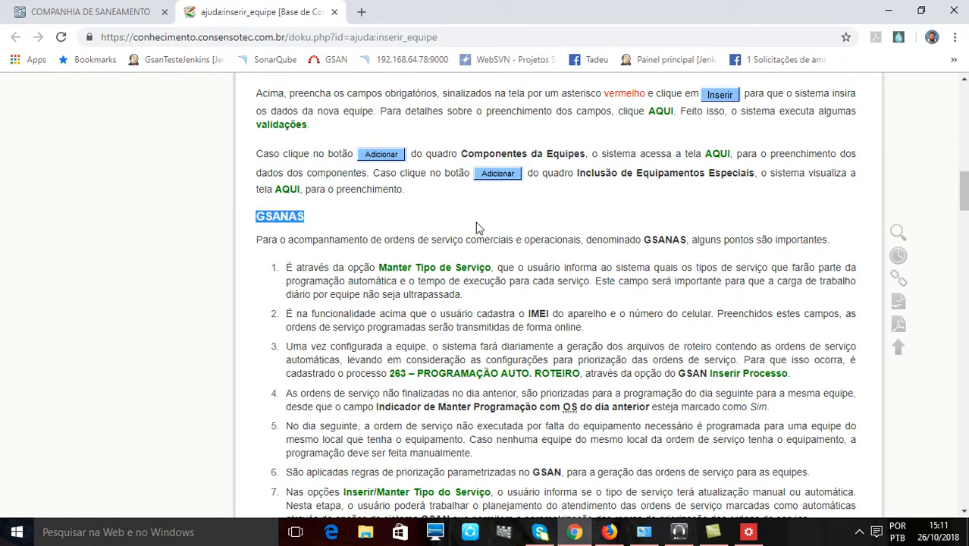
scroll(454, 228, "down", 7)
scroll(389, 234, "up", 3)
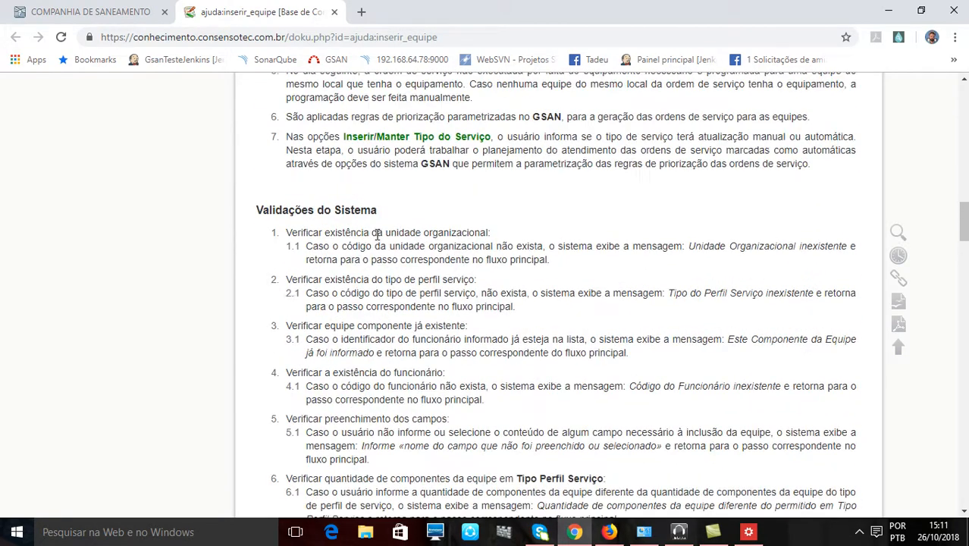
scroll(474, 258, "down", 15)
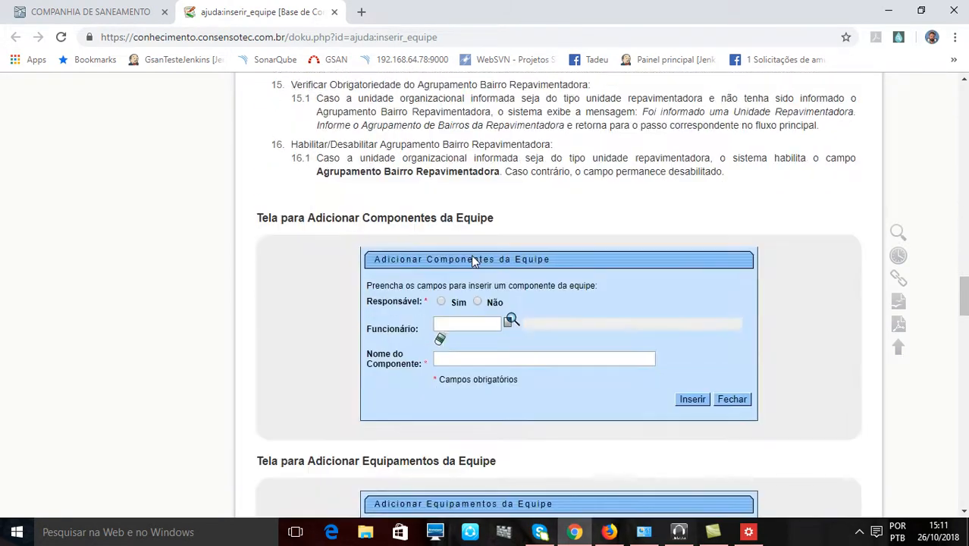
scroll(474, 260, "down", 4)
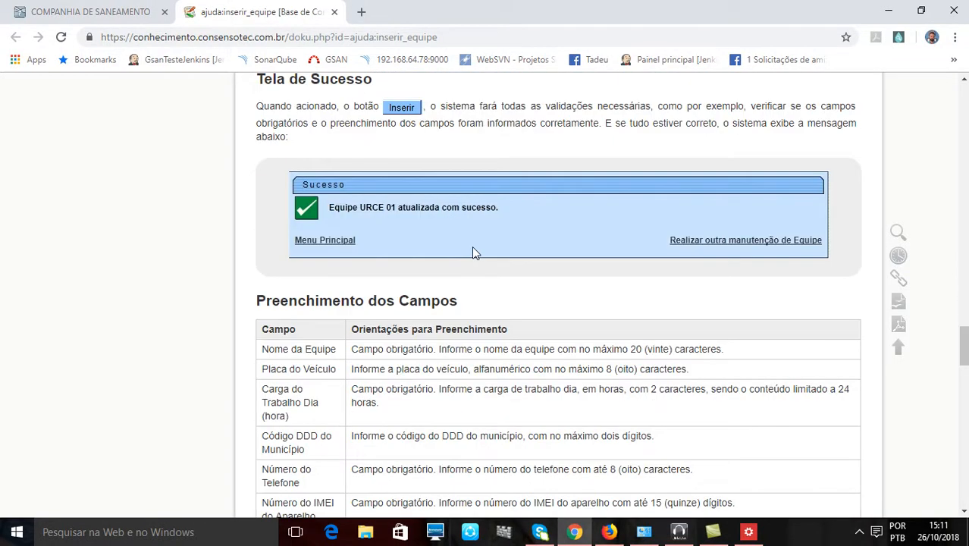
- Examine the help page's field-filling guidance, button functions, references and Open Document export option, and return to the page's beginning
scroll(472, 253, "down", 3)
scroll(485, 210, "down", 1)
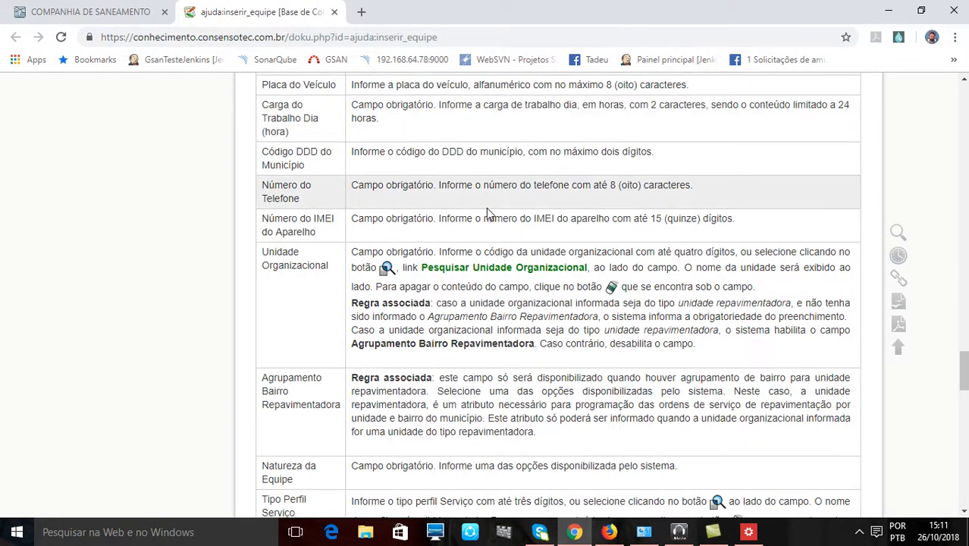
scroll(619, 234, "down", 6)
scroll(622, 236, "down", 10)
scroll(478, 216, "up", 4)
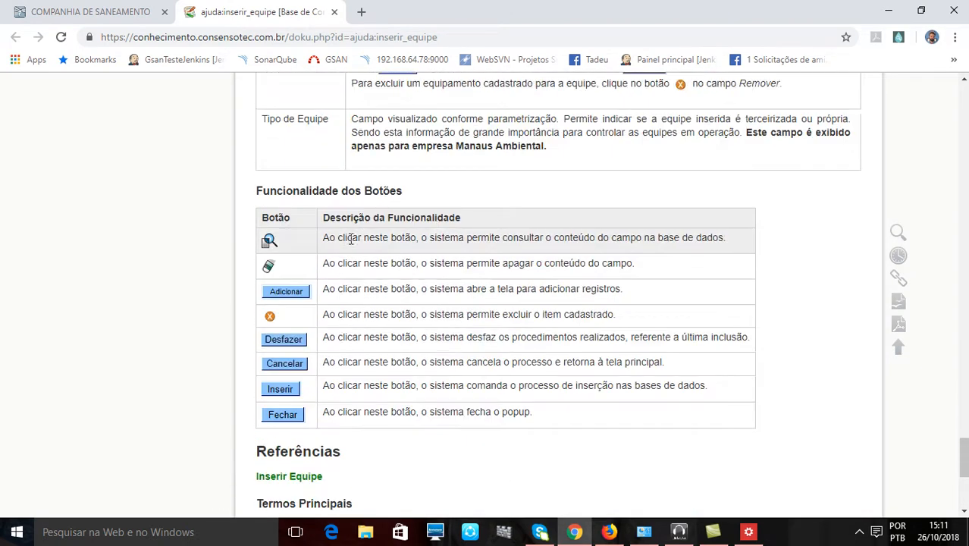
scroll(376, 249, "down", 3)
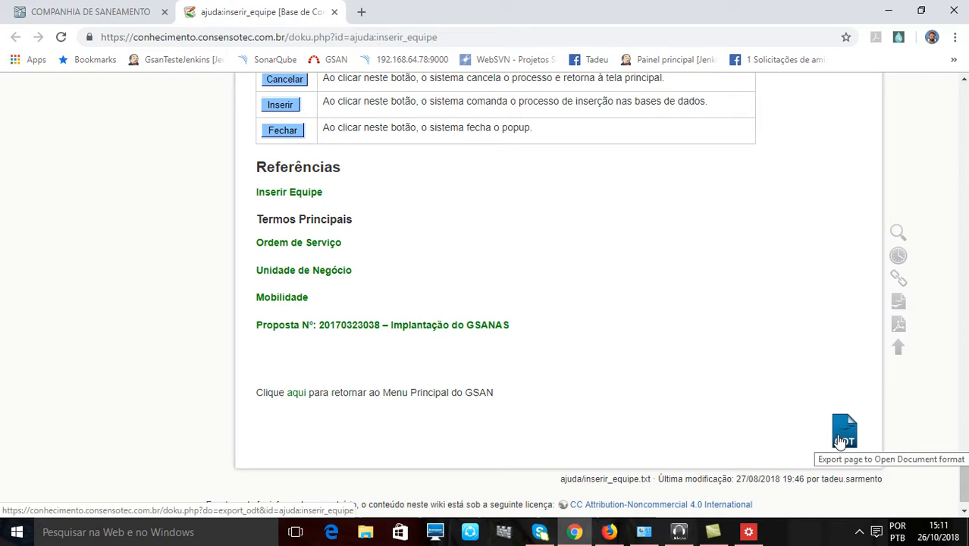
scroll(840, 441, "up", 20)
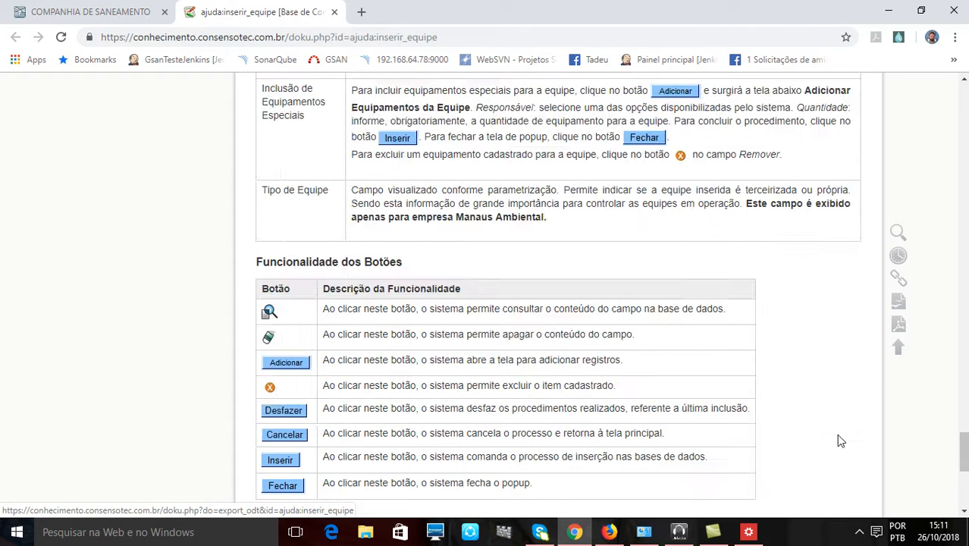
scroll(841, 441, "up", 20)
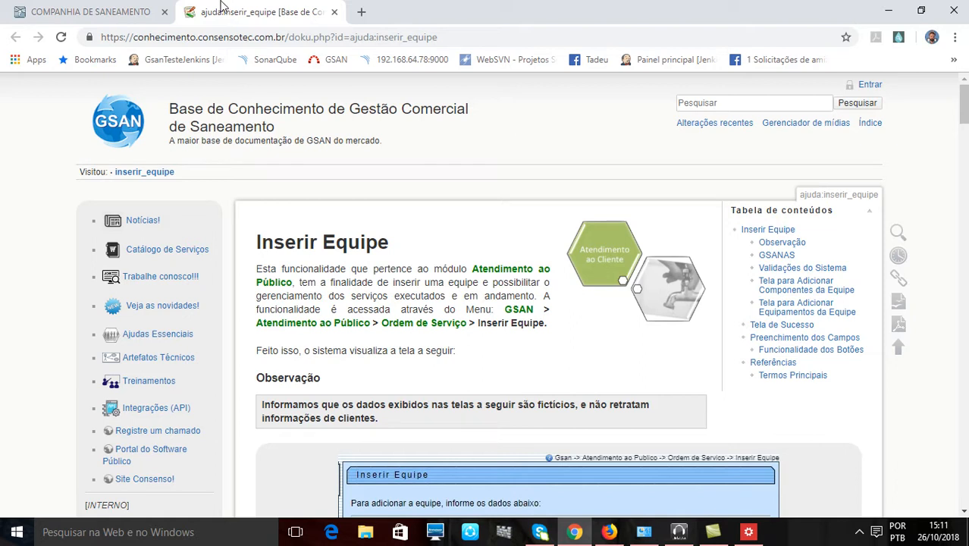
- Switch back to the blank Inserir Equipe form in GSAN and look over its fields down to Regiões Atendidas
left_click(91, 12)
scroll(486, 303, "down", 3)
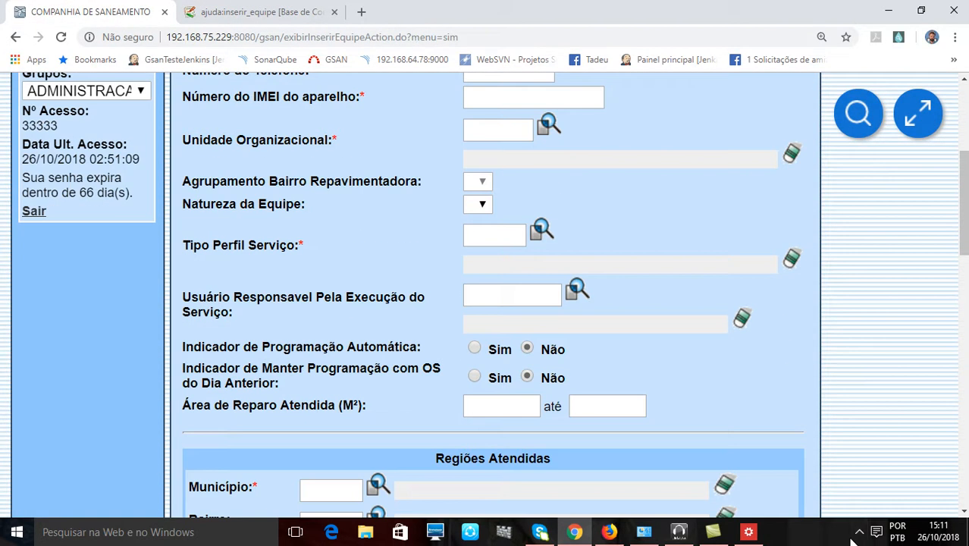
left_click(857, 533)
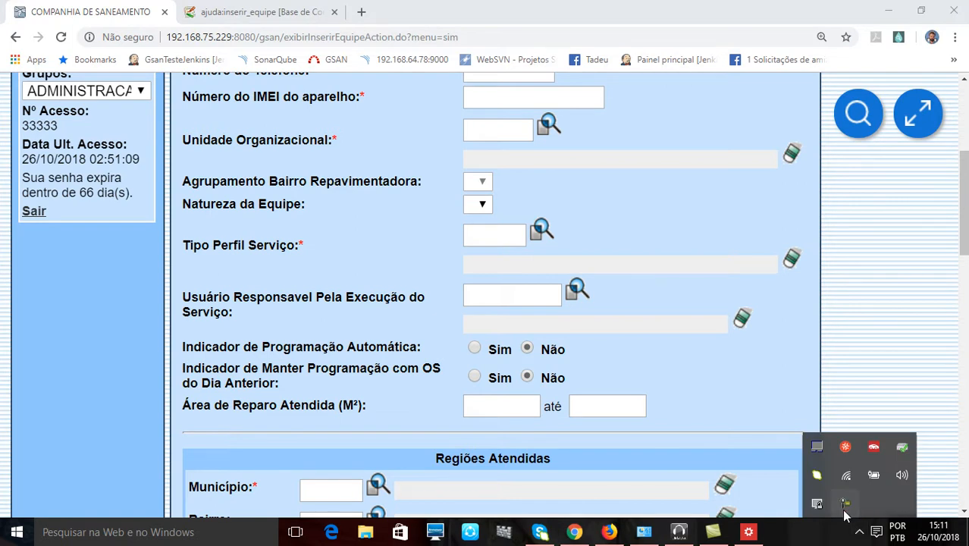